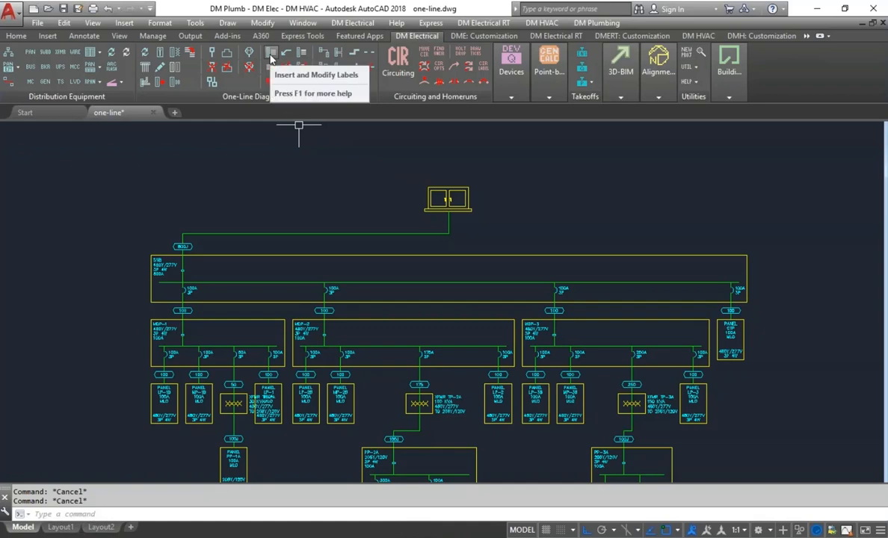
# Add the Mounting field as a label on switchboard SWB, placed in the upper part of its box beside the incoming feeder
pyautogui.click(271, 58)
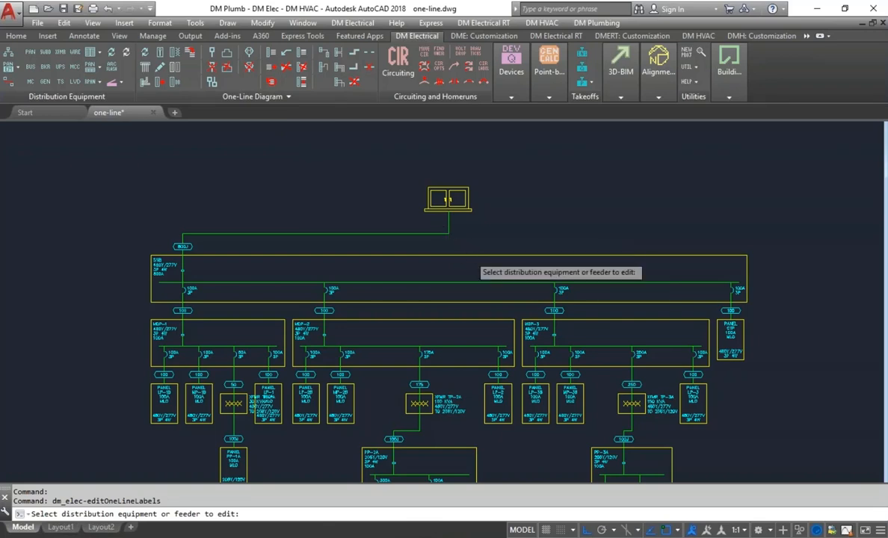
pyautogui.click(467, 255)
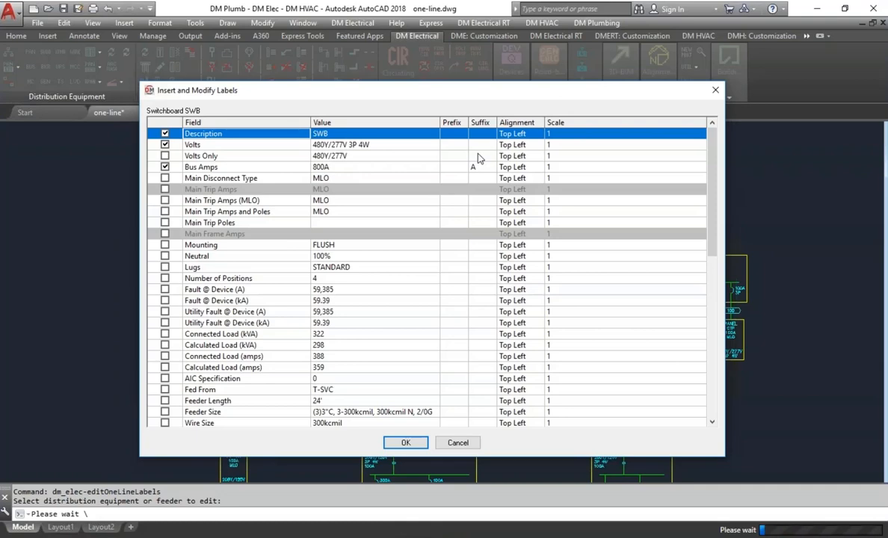
pyautogui.click(164, 245)
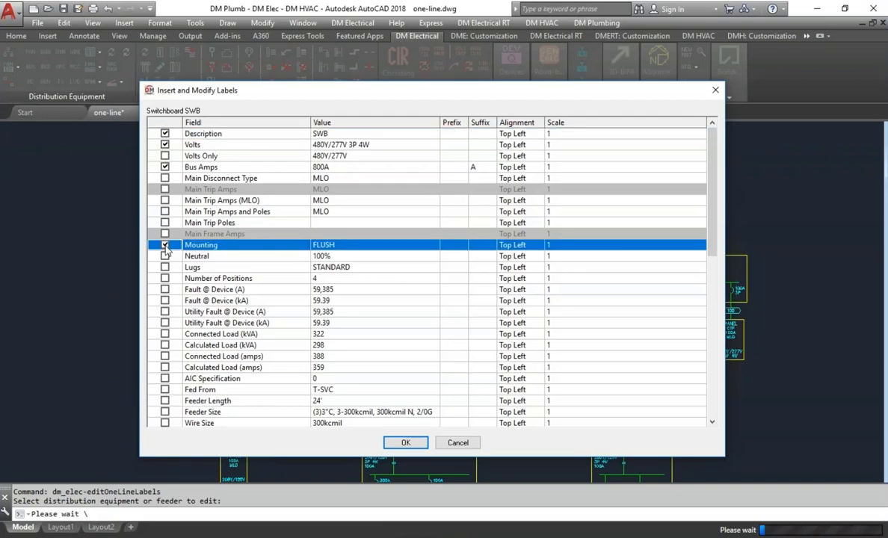
pyautogui.click(402, 442)
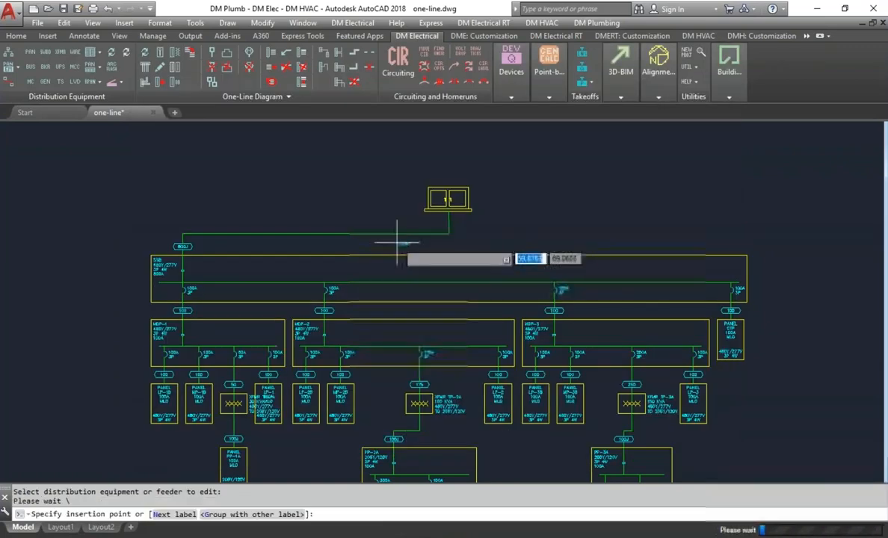
pyautogui.scroll(5, 302, 260)
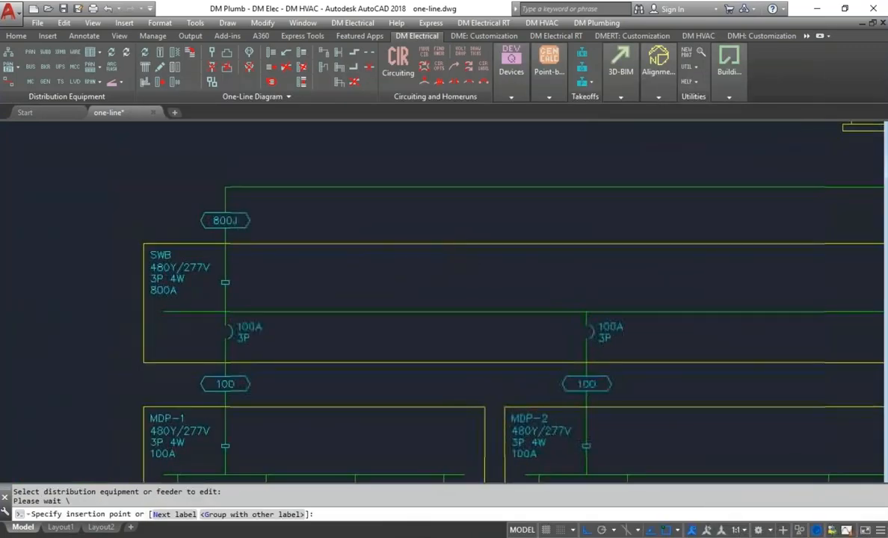
pyautogui.click(284, 258)
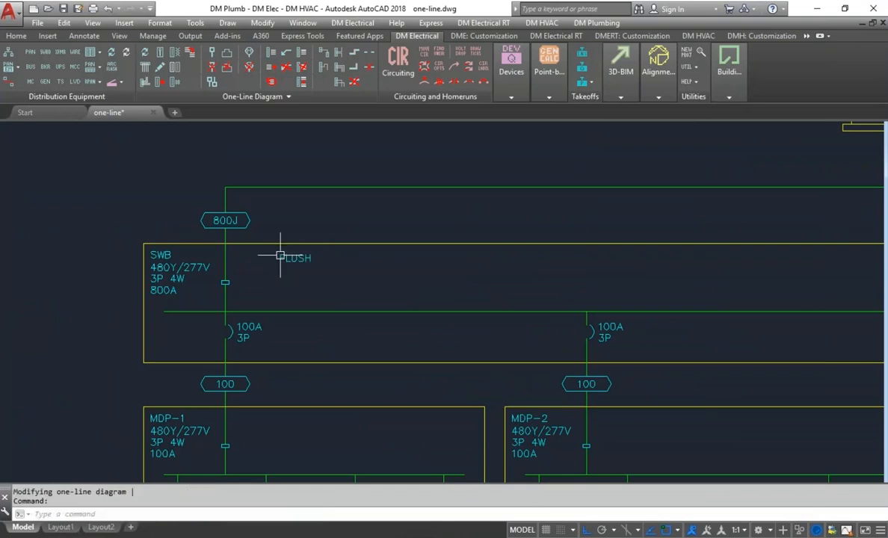
# Give switchboard SWB's Mounting label the prefix "MOUNTING: ", including the trailing space
pyautogui.click(317, 266)
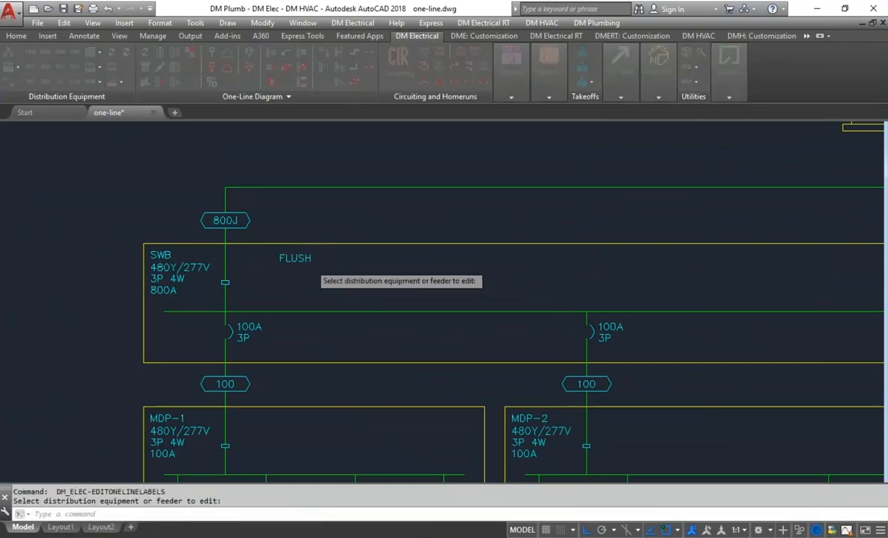
pyautogui.click(447, 247)
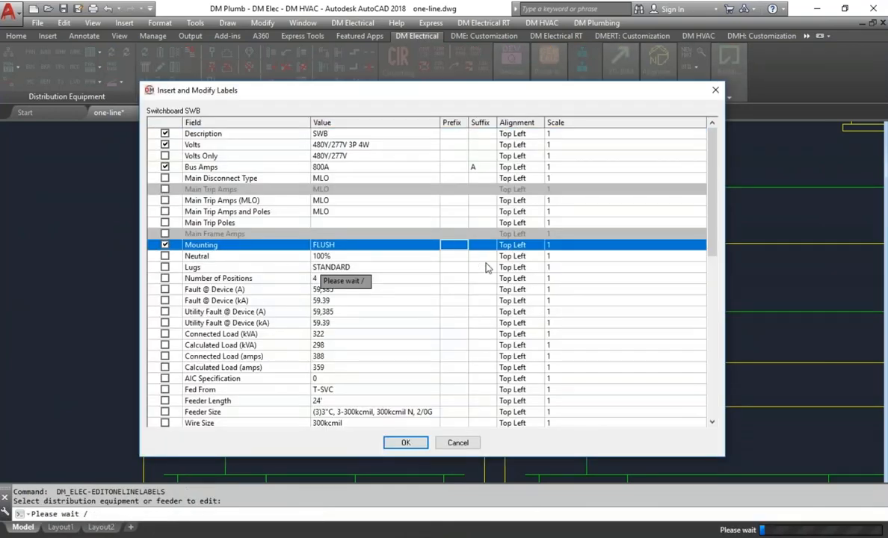
pyautogui.write('MOUNTING')
pyautogui.write(':')
pyautogui.press('Return')
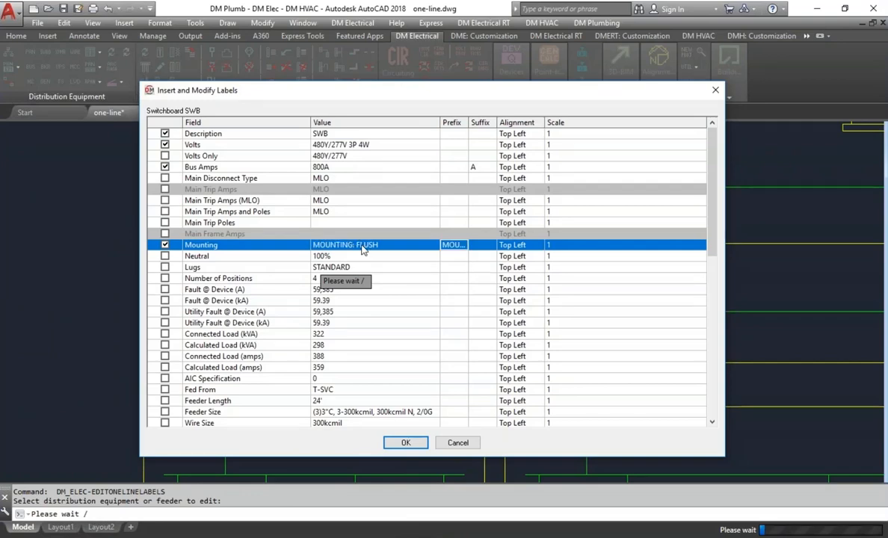
pyautogui.click(406, 442)
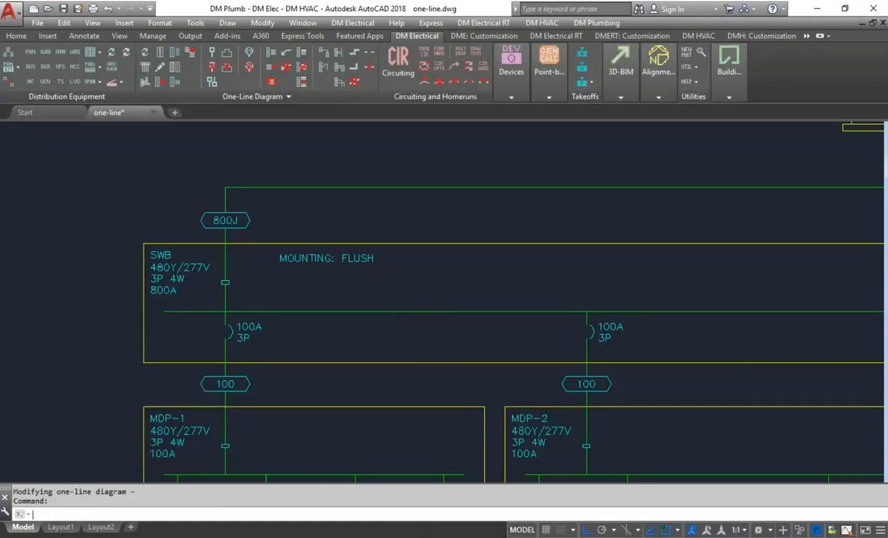
# Give switchboard SWB's Mounting label the suffix " (SEE NOTE)", with a leading space before the parenthesis
pyautogui.press('Return')
pyautogui.click(329, 243)
pyautogui.click(508, 248)
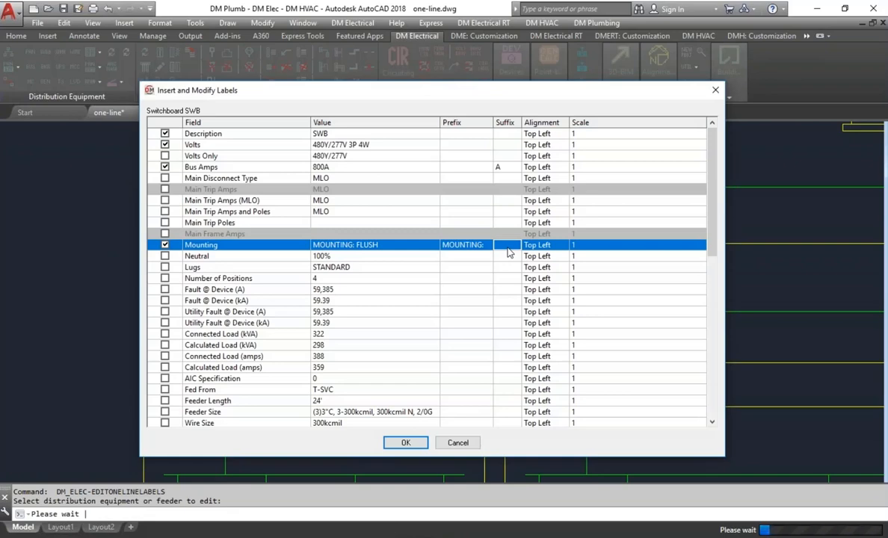
pyautogui.click(509, 167)
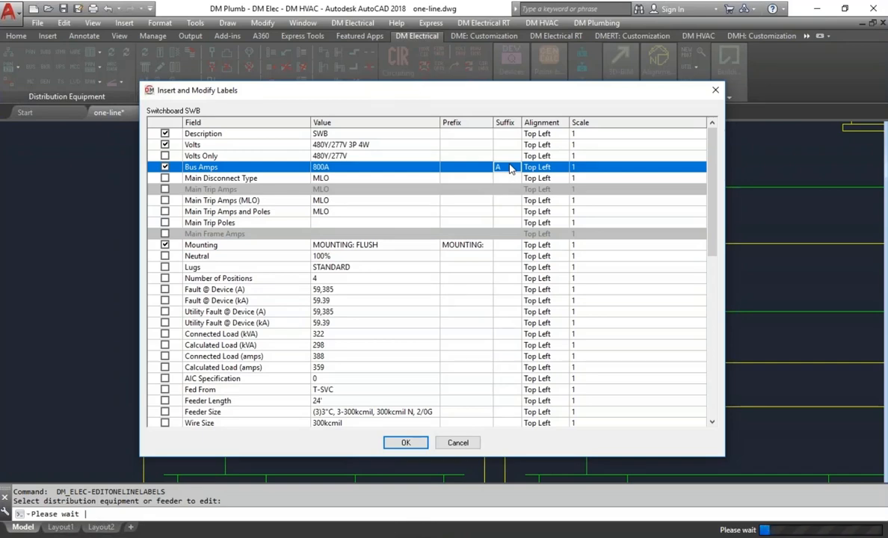
pyautogui.click(506, 245)
pyautogui.write('(')
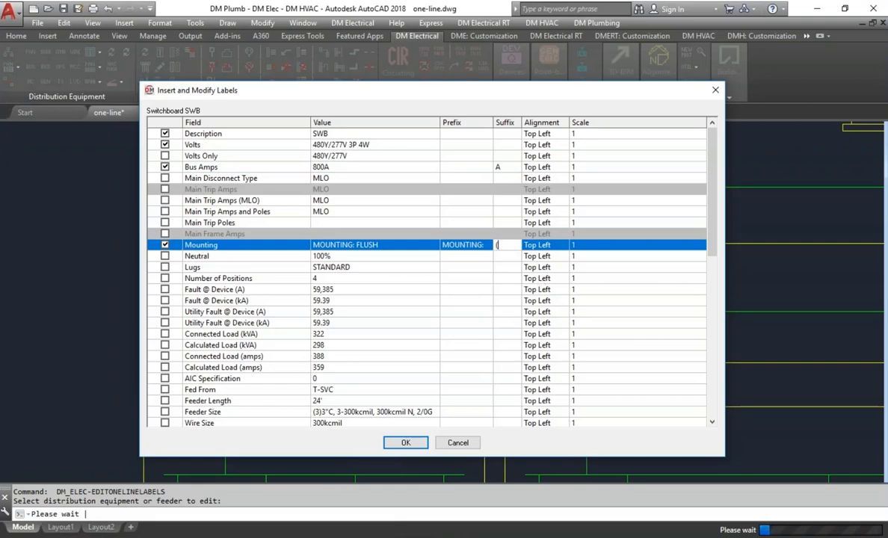
pyautogui.write('SEE NOTE)')
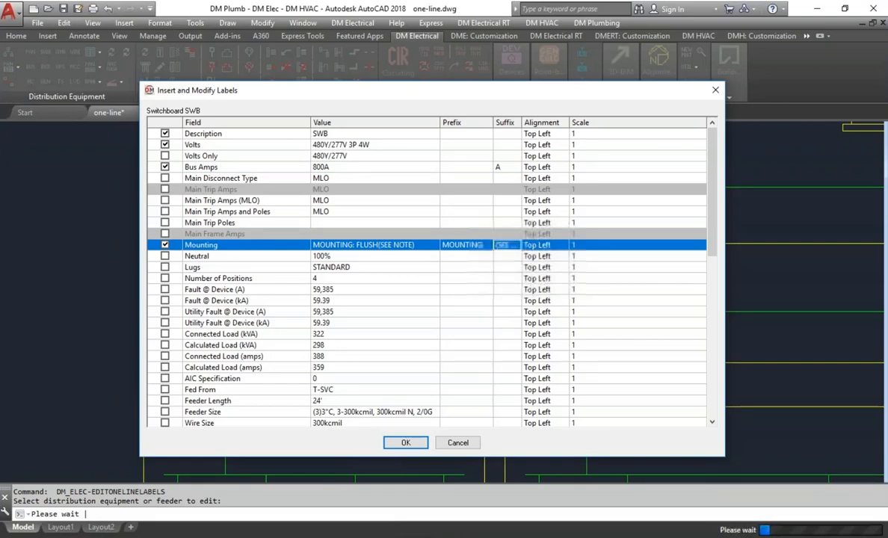
pyautogui.press('F2')
pyautogui.press('Home')
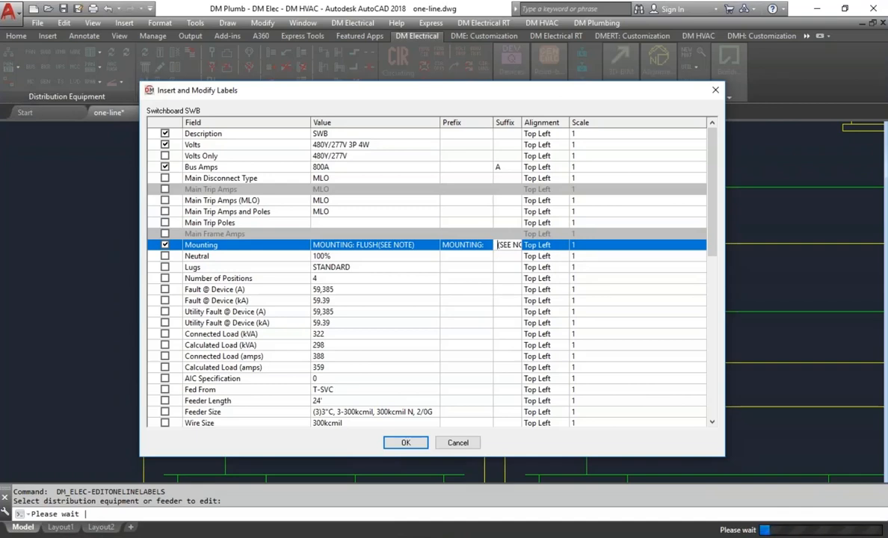
pyautogui.press('Return')
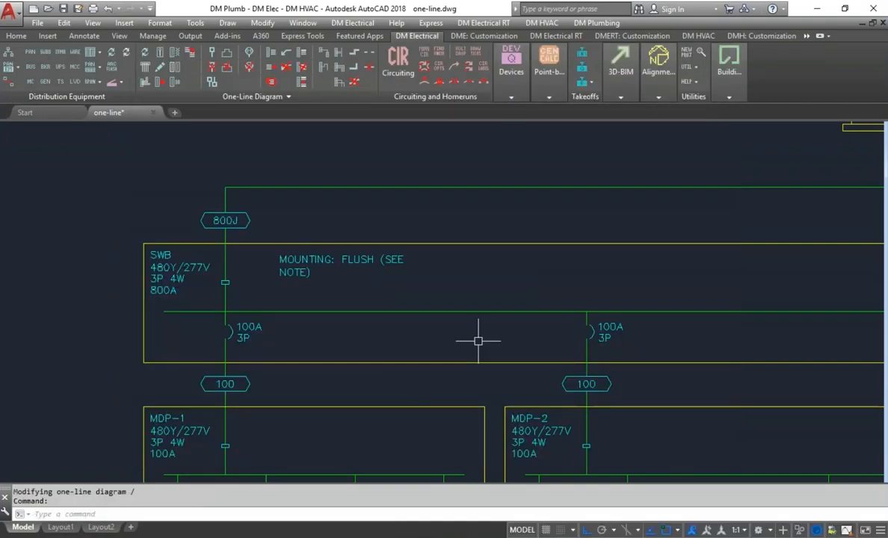
pyautogui.click(404, 443)
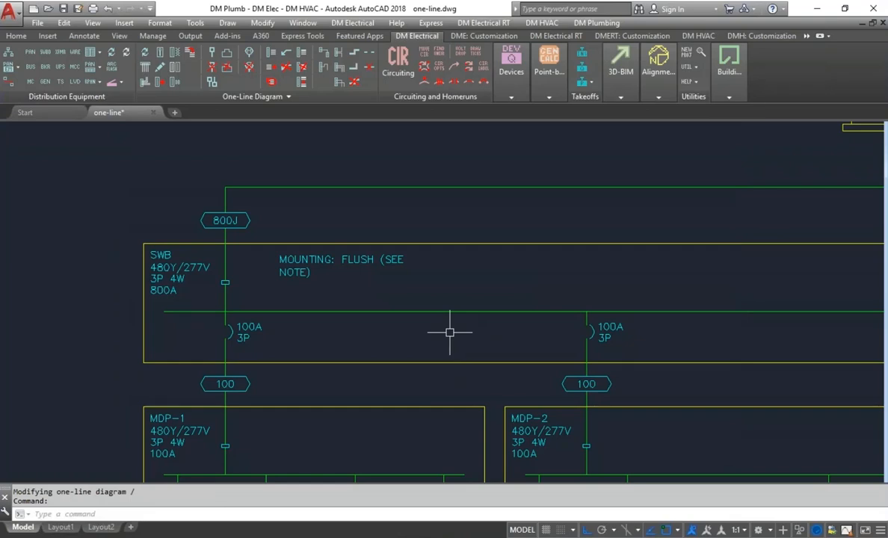
# Set the SWB Mounting label's alignment to Middle Center and its scale to 0.5
pyautogui.press('Return')
pyautogui.click(377, 274)
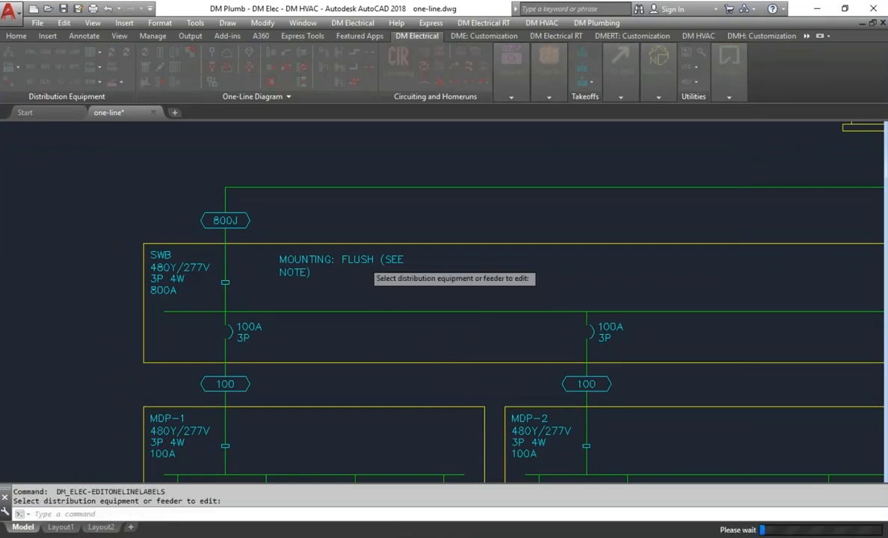
pyautogui.click(566, 247)
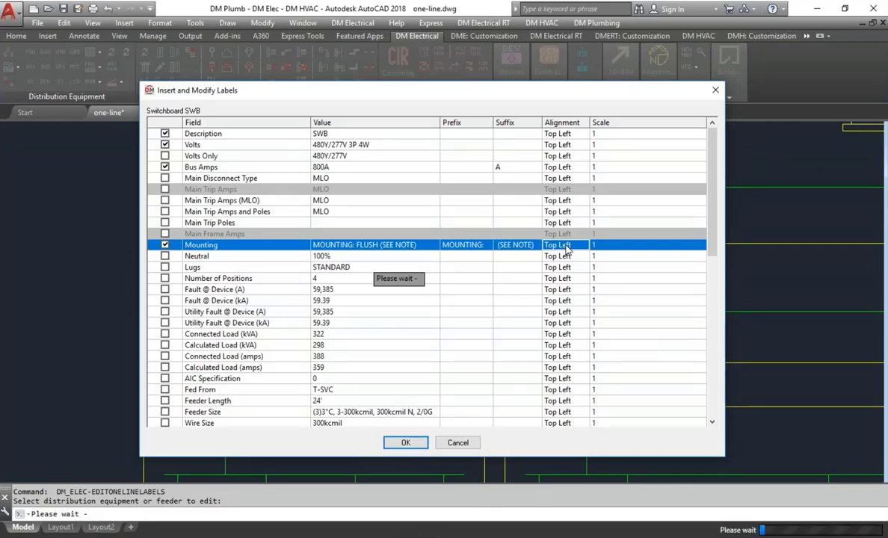
pyautogui.click(566, 247)
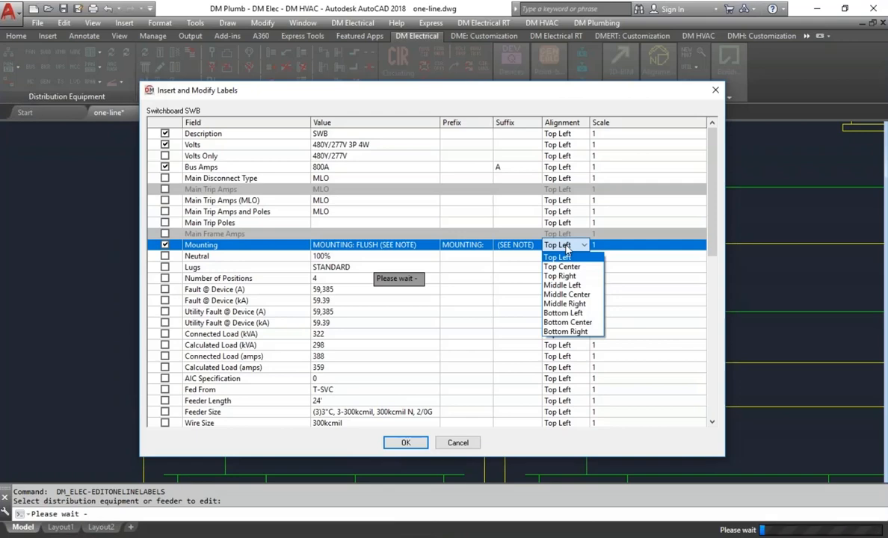
pyautogui.click(572, 295)
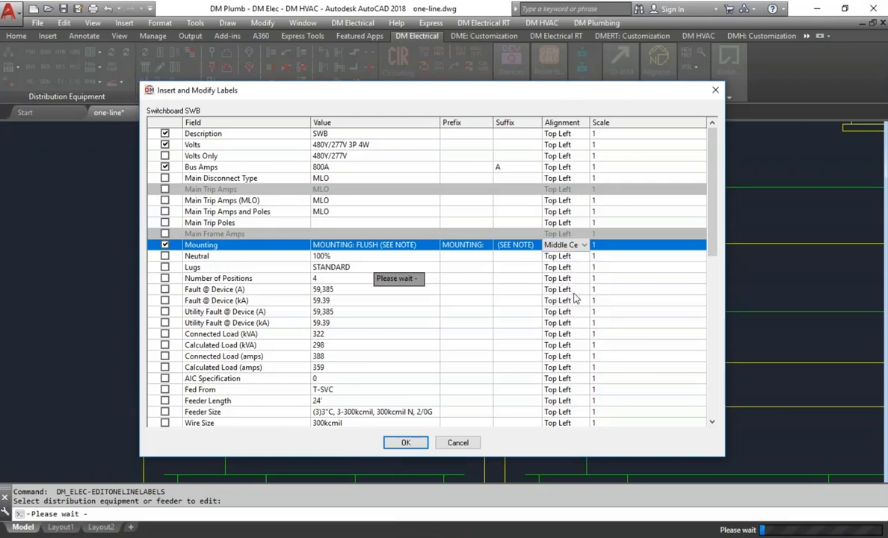
pyautogui.click(599, 247)
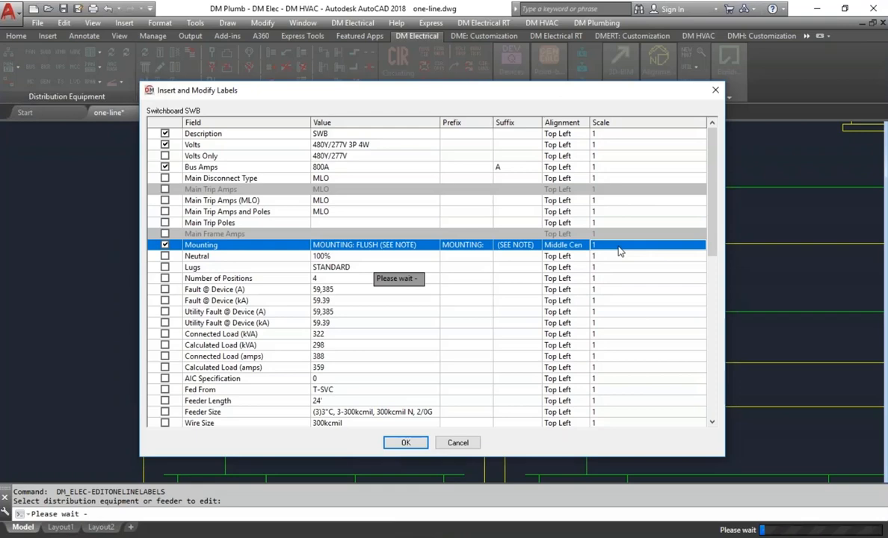
pyautogui.write('0.5')
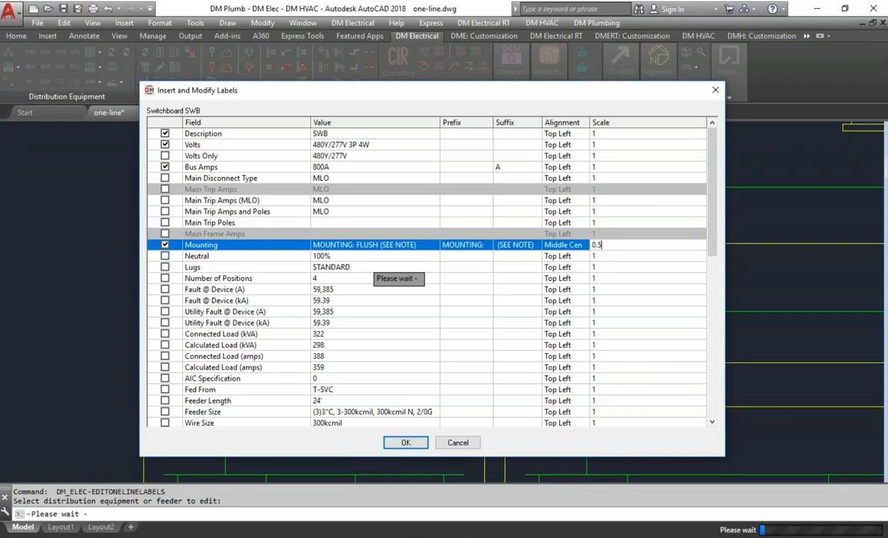
pyautogui.press('Return')
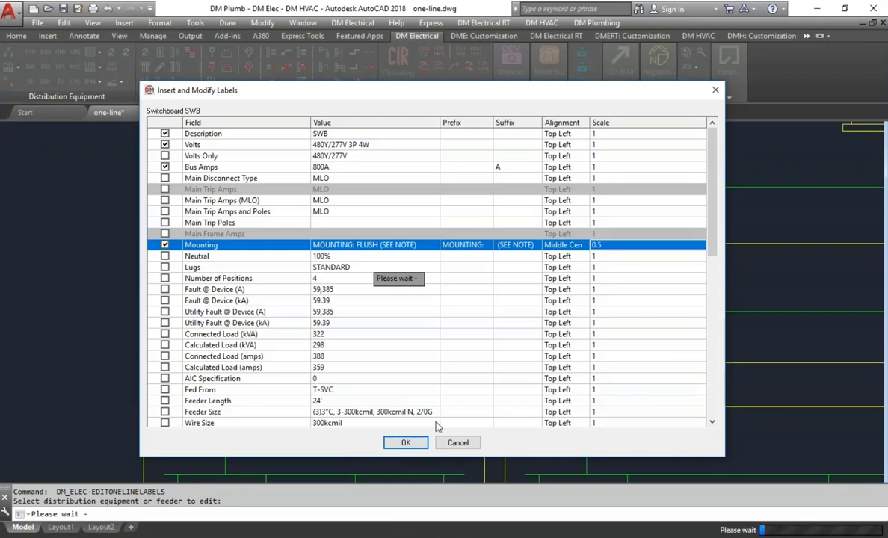
pyautogui.click(400, 443)
# Move the Mounting label down and slightly to the right inside the SWB box, using its grip with ortho off
pyautogui.click(340, 265)
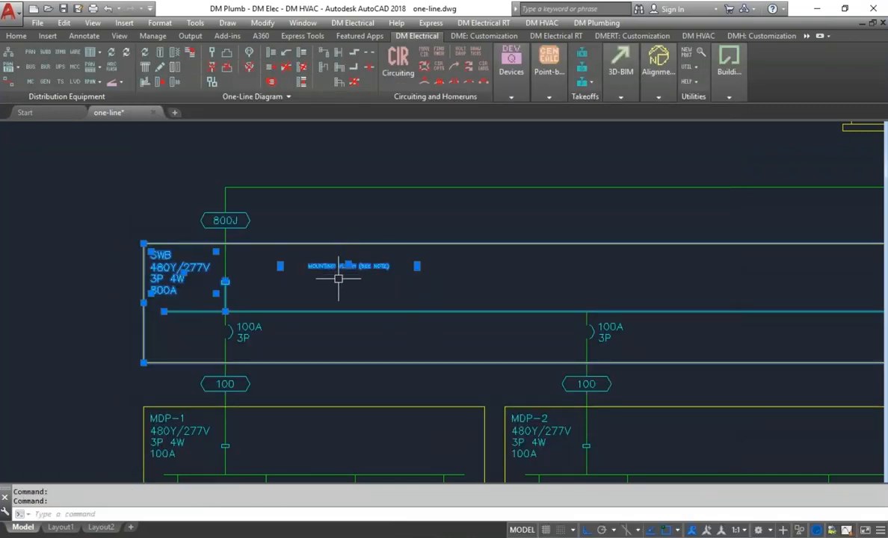
pyautogui.scroll(4, 340, 265)
pyautogui.click(351, 254)
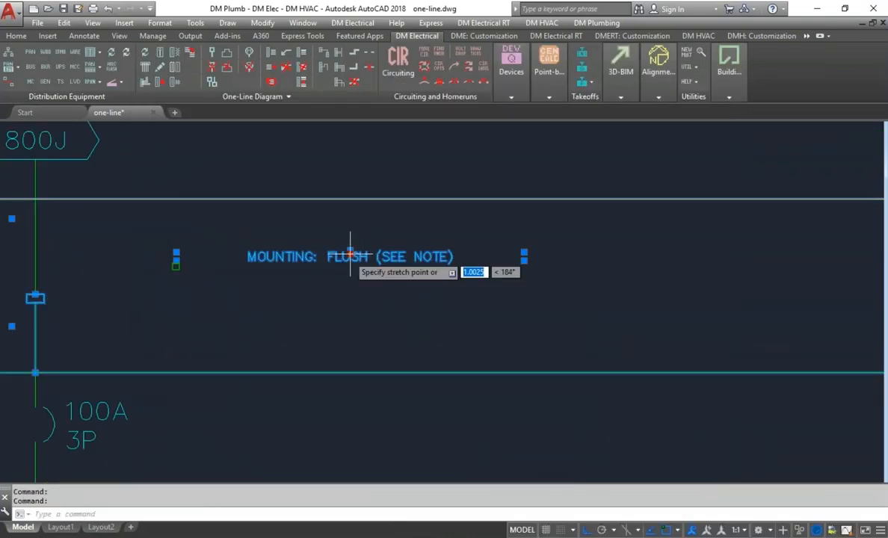
pyautogui.click(379, 300)
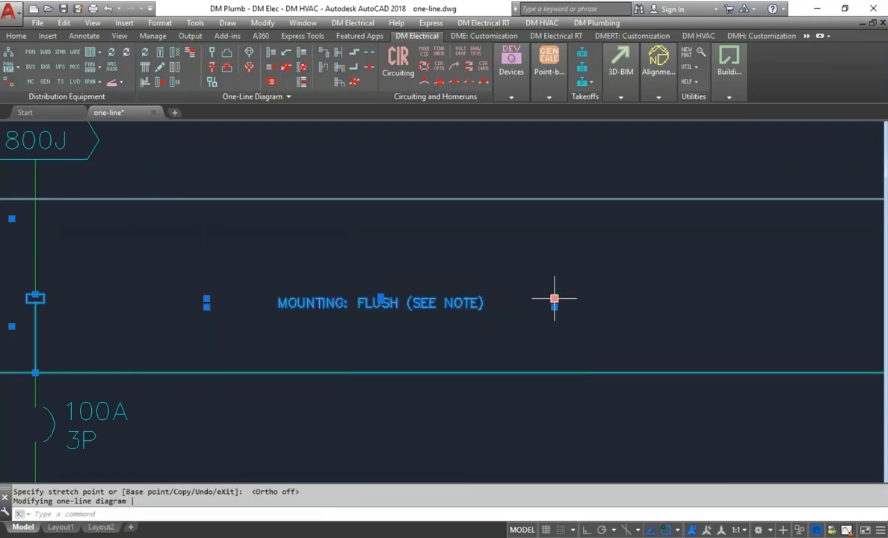
# Narrow and heighten the Mounting label's text frame so it wraps before "(SEE NOTE)", and shift the label to the right
pyautogui.click(554, 299)
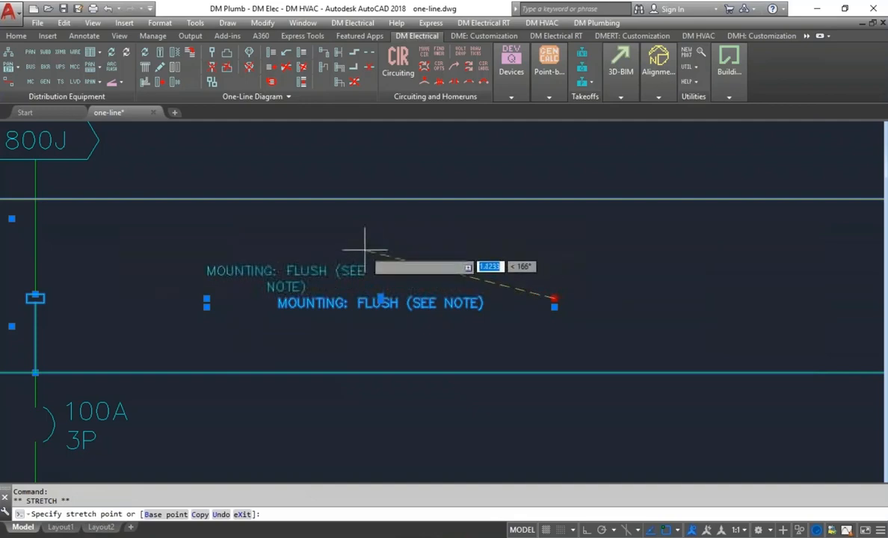
pyautogui.click(338, 247)
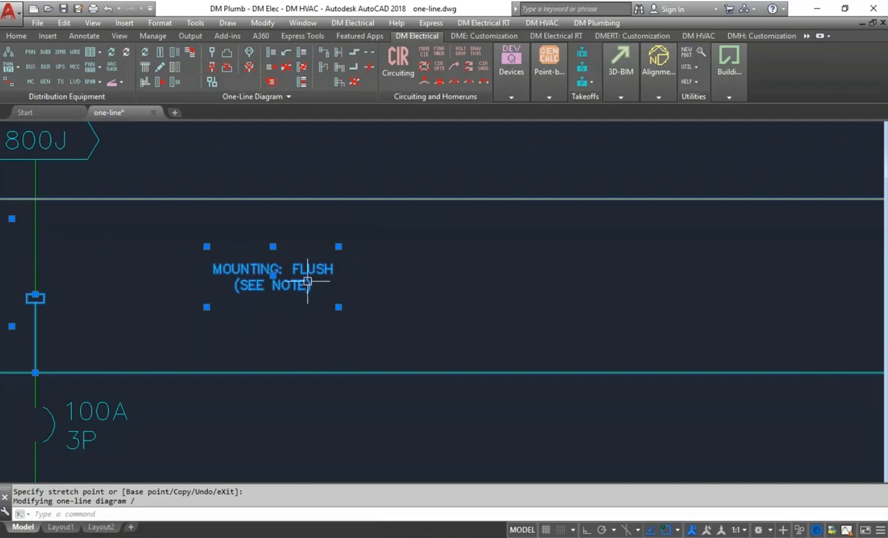
pyautogui.click(273, 276)
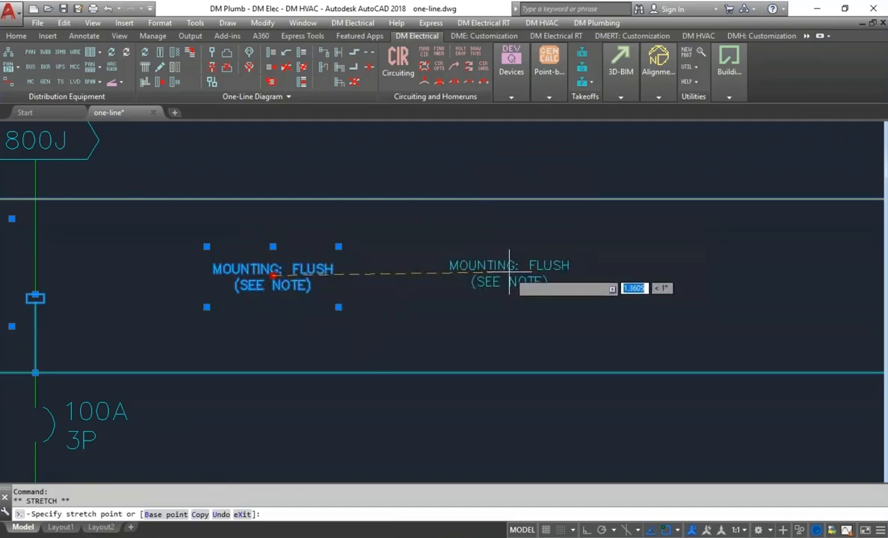
pyautogui.click(445, 270)
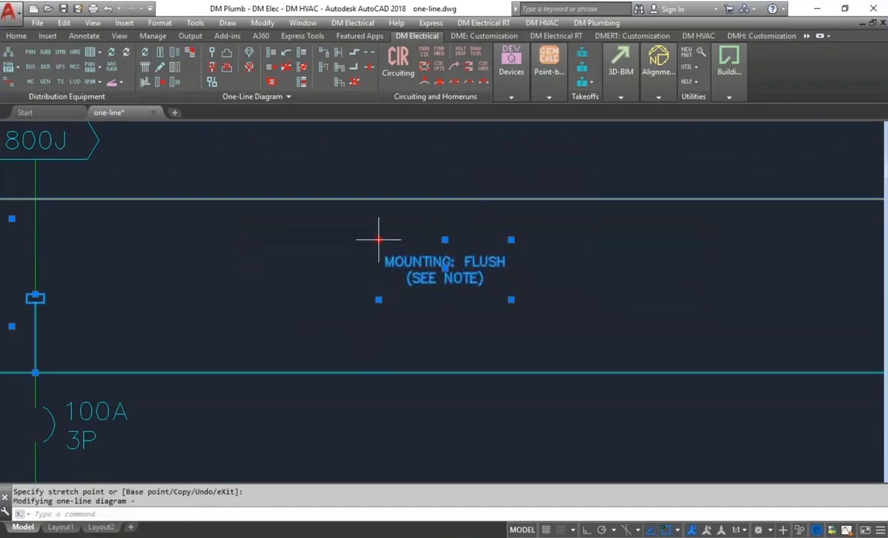
# Widen the Mounting label's text frame slightly and rotate the label to 90° with ortho on
pyautogui.click(378, 240)
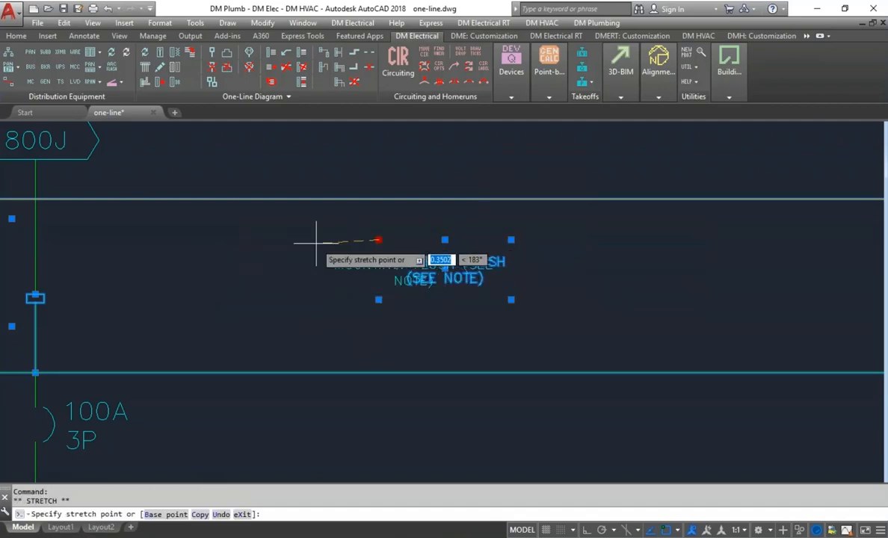
pyautogui.click(372, 238)
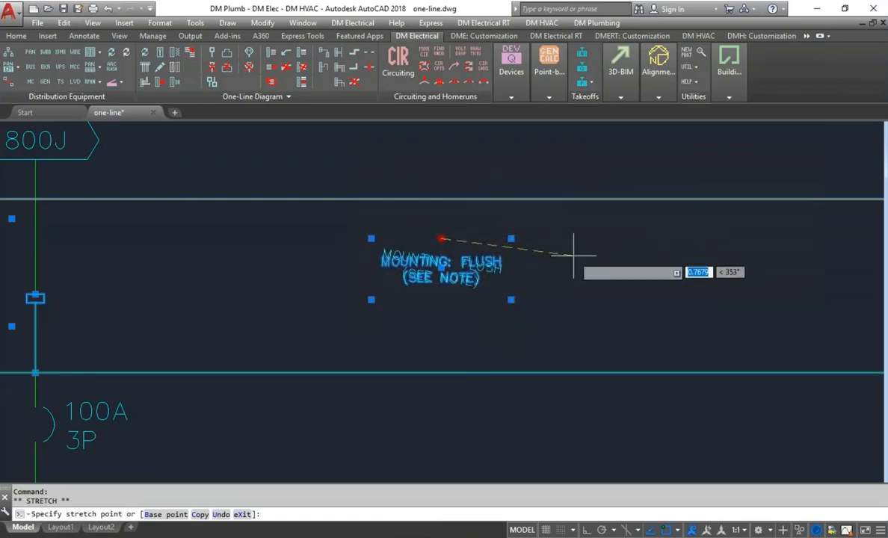
pyautogui.press('F8')
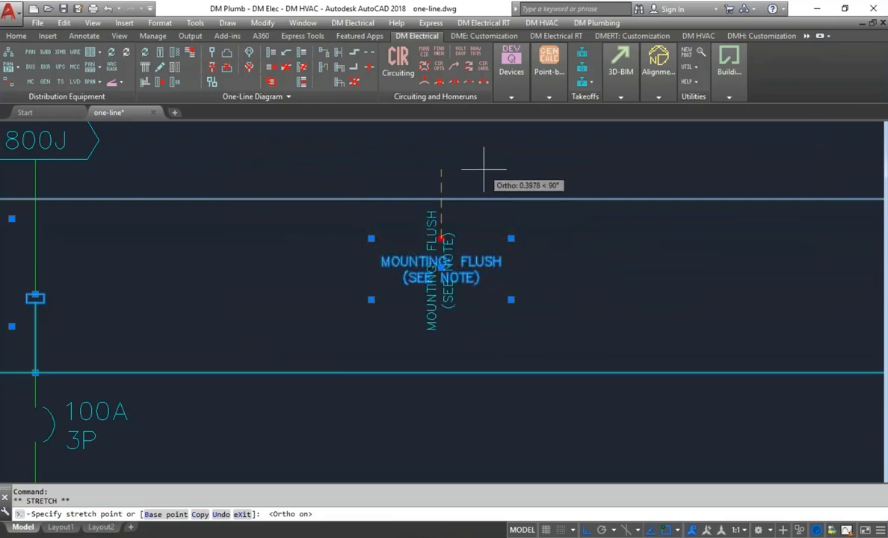
pyautogui.click(483, 169)
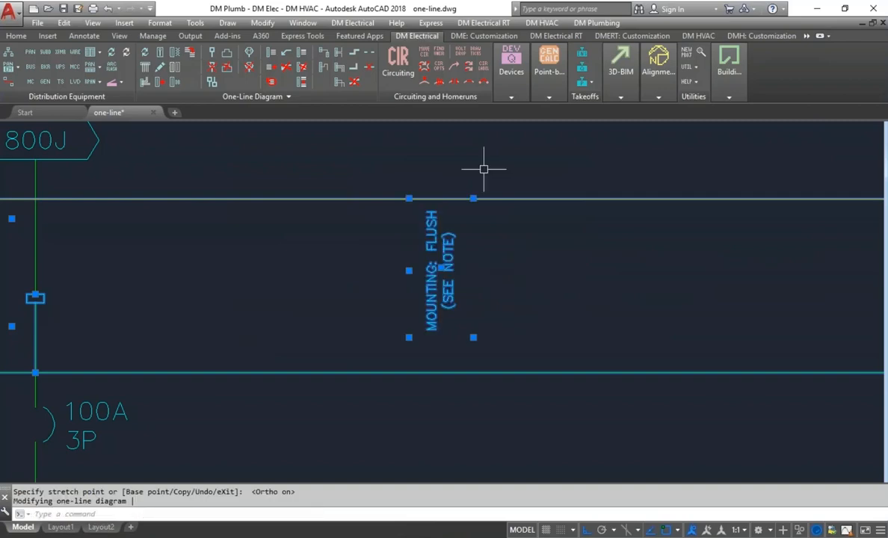
pyautogui.press('Escape')
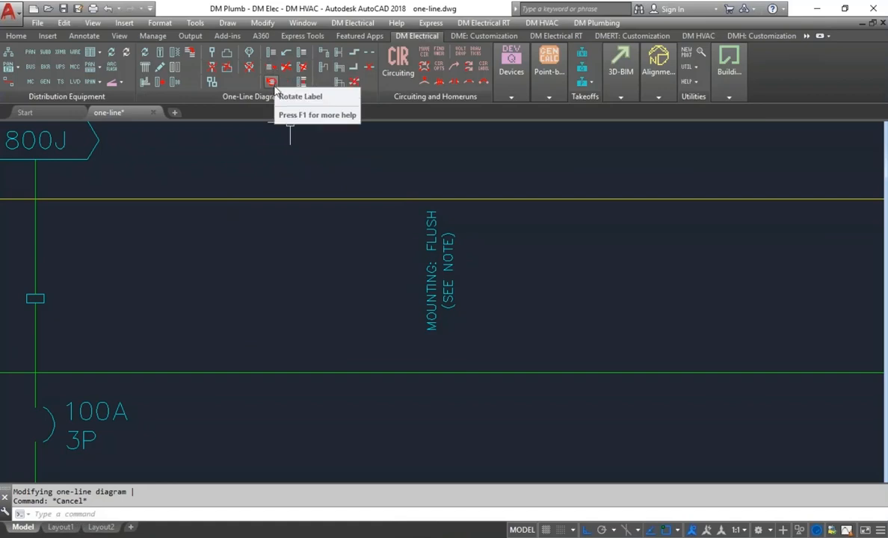
pyautogui.click(432, 254)
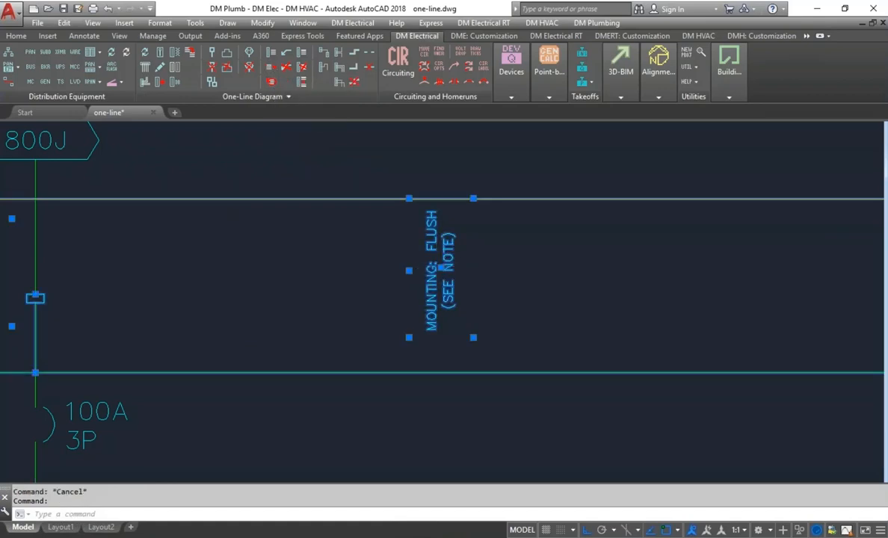
pyautogui.click(442, 269)
pyautogui.press('F8')
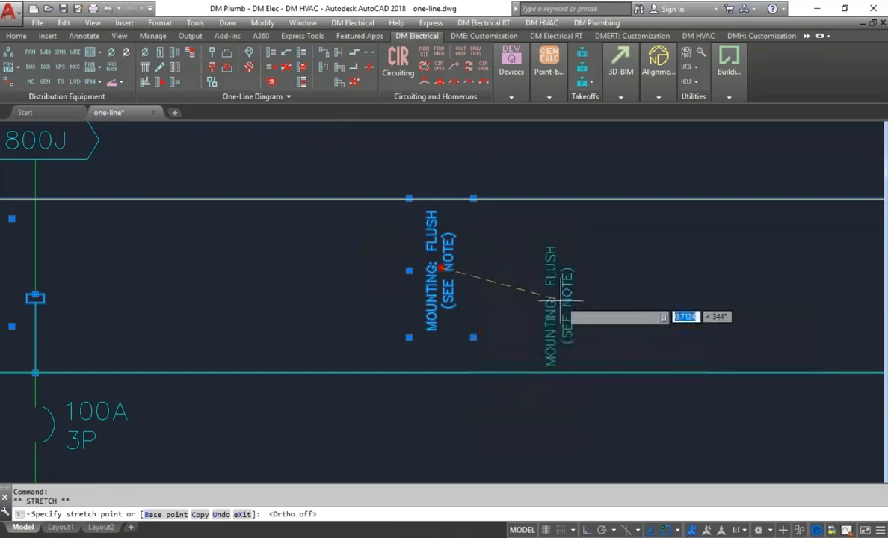
pyautogui.press('Escape')
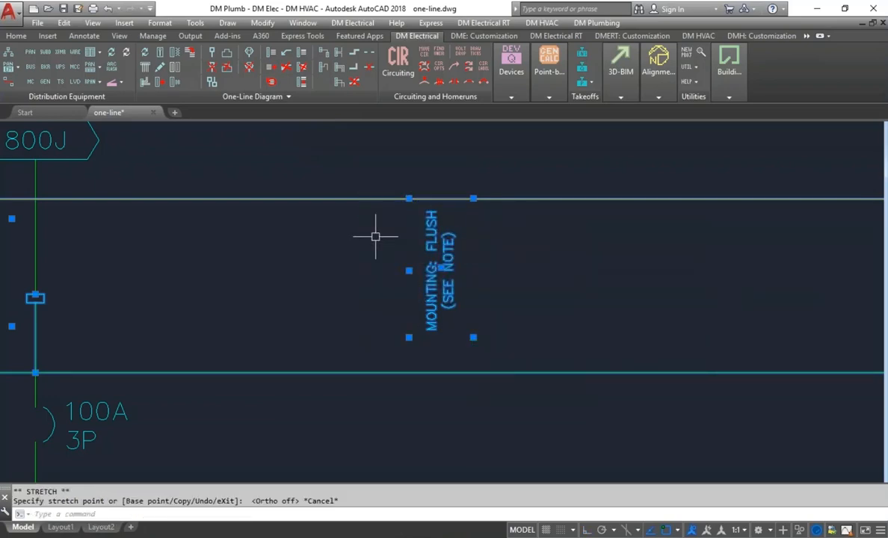
pyautogui.press('Escape')
# Move the Mounting label to the right and slightly down inside the SWB box with the Move Label command
pyautogui.click(270, 75)
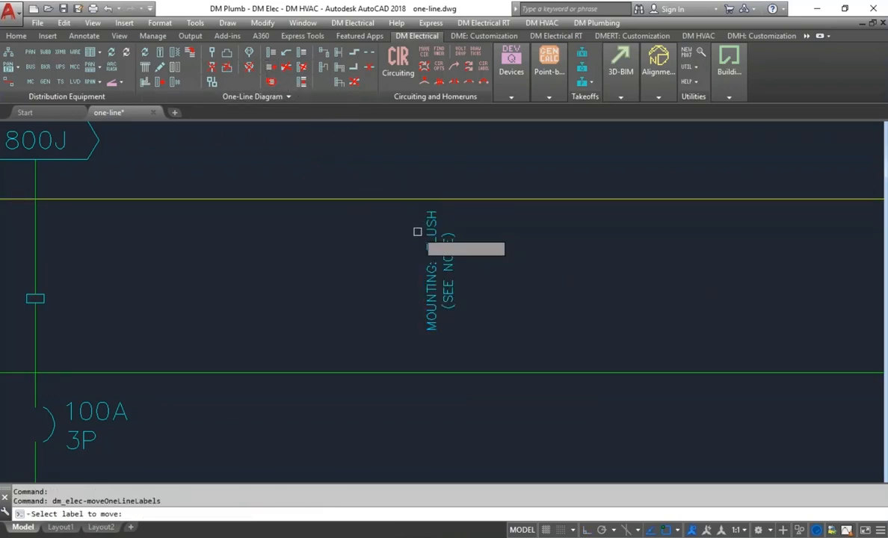
pyautogui.click(452, 273)
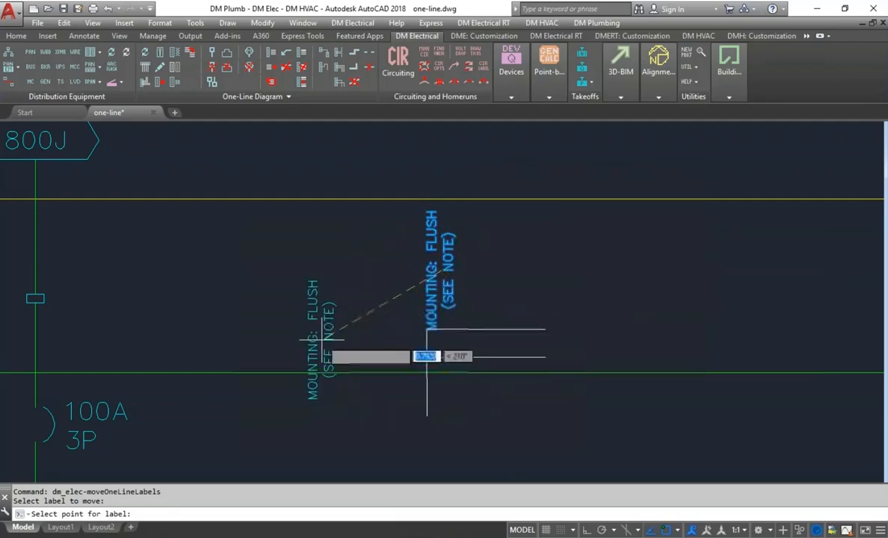
pyautogui.click(549, 278)
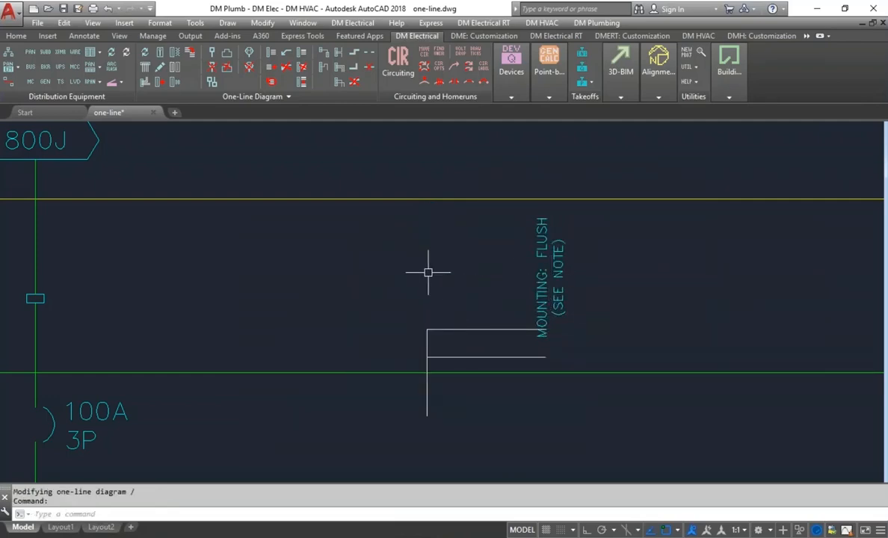
# Rotate the Mounting label to 0° with the Rotate Label command and ortho on so it reads horizontally
pyautogui.moveTo(429, 272); pyautogui.dragTo(376, 283, button='middle')
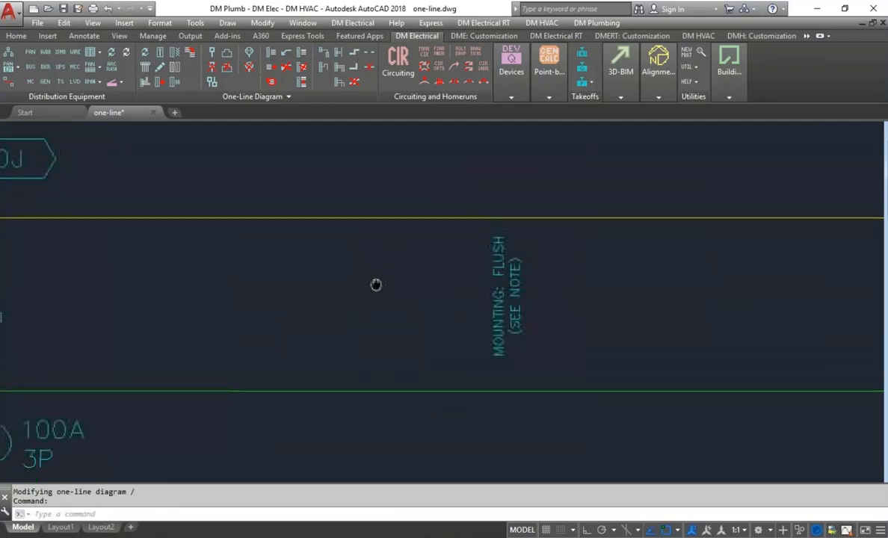
pyautogui.click(272, 86)
pyautogui.click(494, 260)
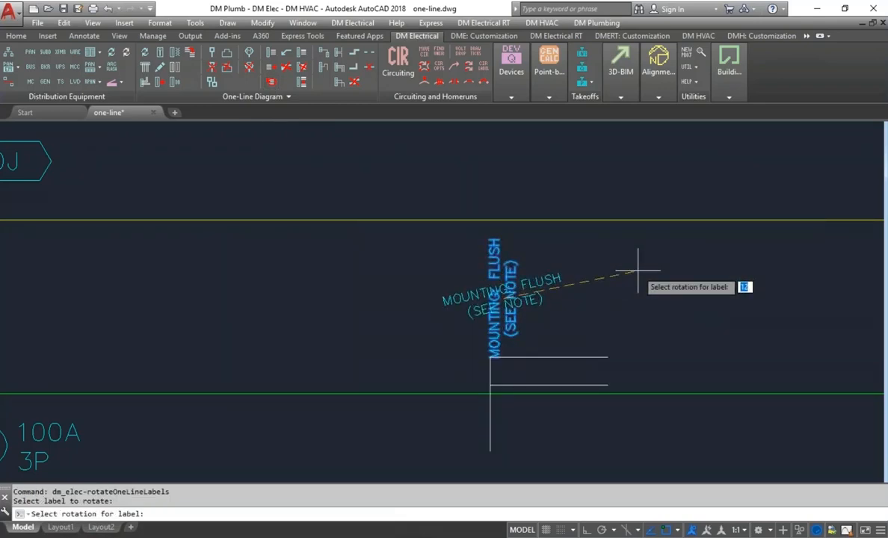
pyautogui.press('Return')
pyautogui.press('F8')
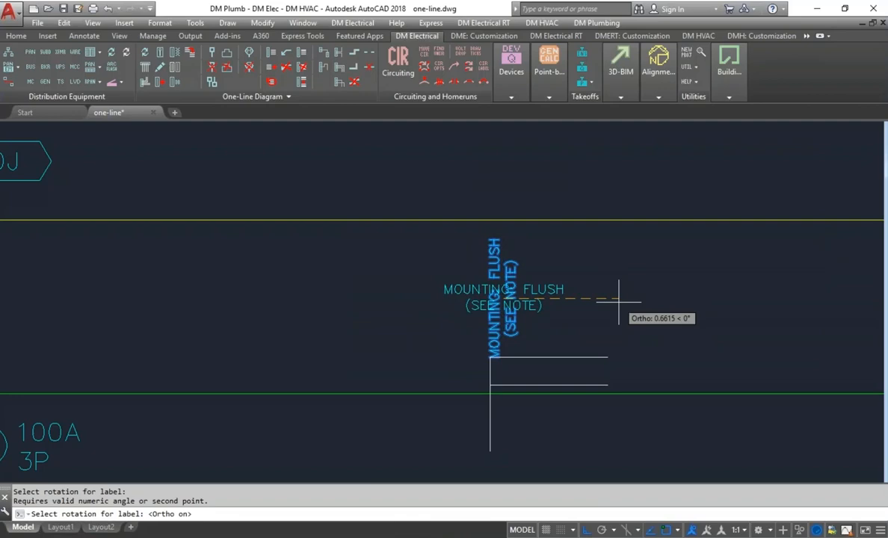
pyautogui.click(620, 298)
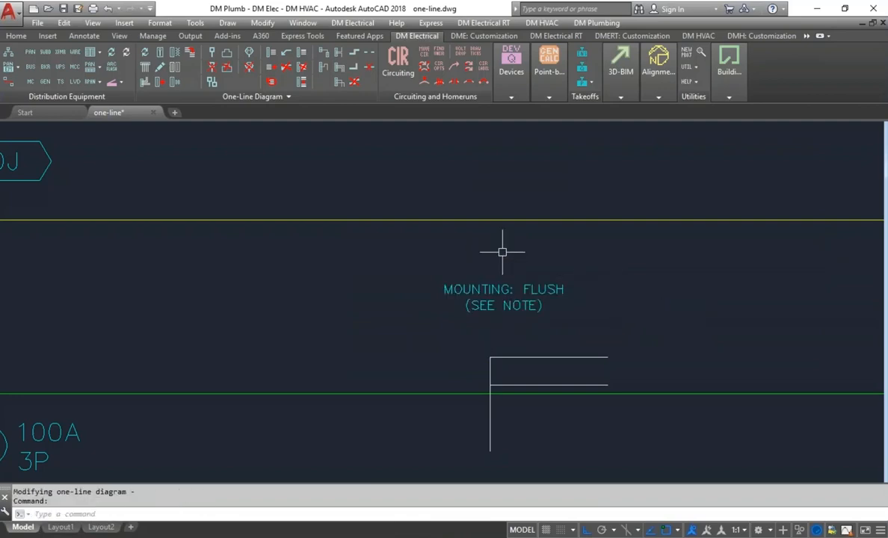
# Remove the Mounting label from switchboard SWB by unchecking its field in the label settings
pyautogui.moveTo(480, 249); pyautogui.dragTo(456, 247, button='middle')
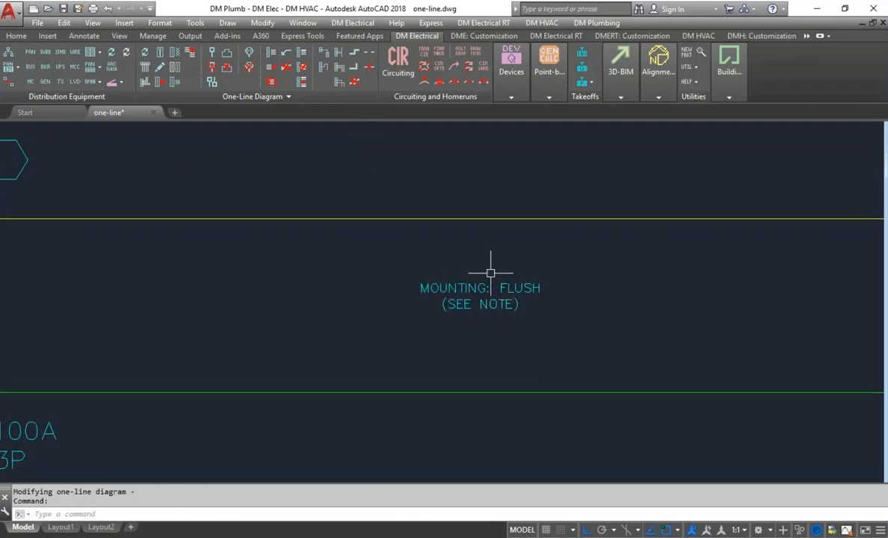
pyautogui.click(301, 67)
pyautogui.click(480, 295)
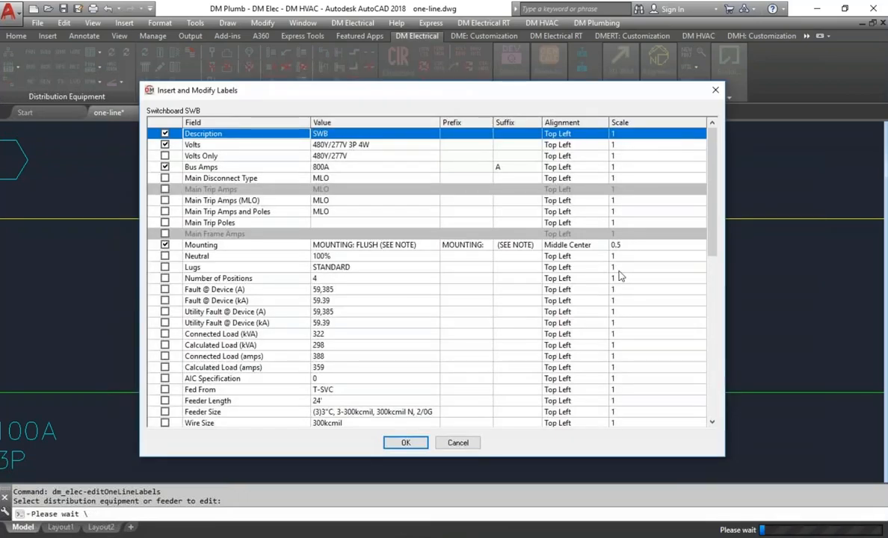
pyautogui.click(164, 245)
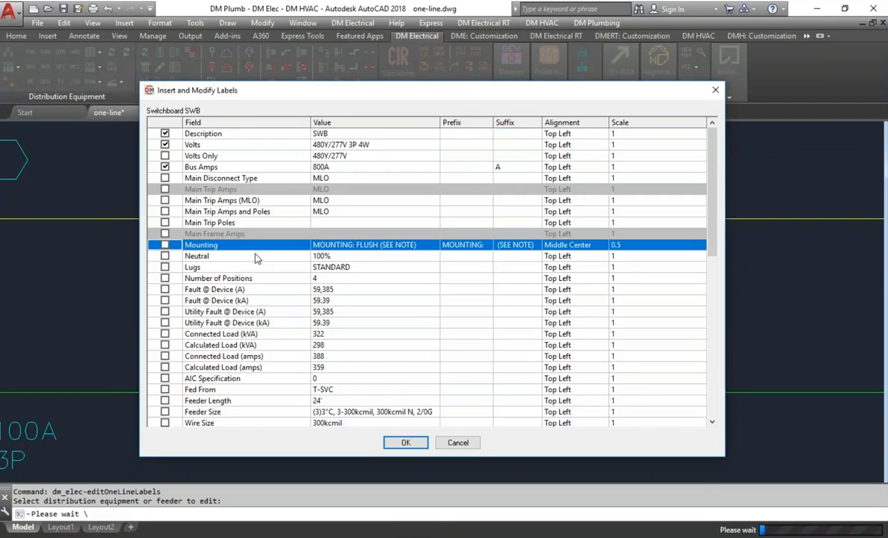
pyautogui.click(405, 443)
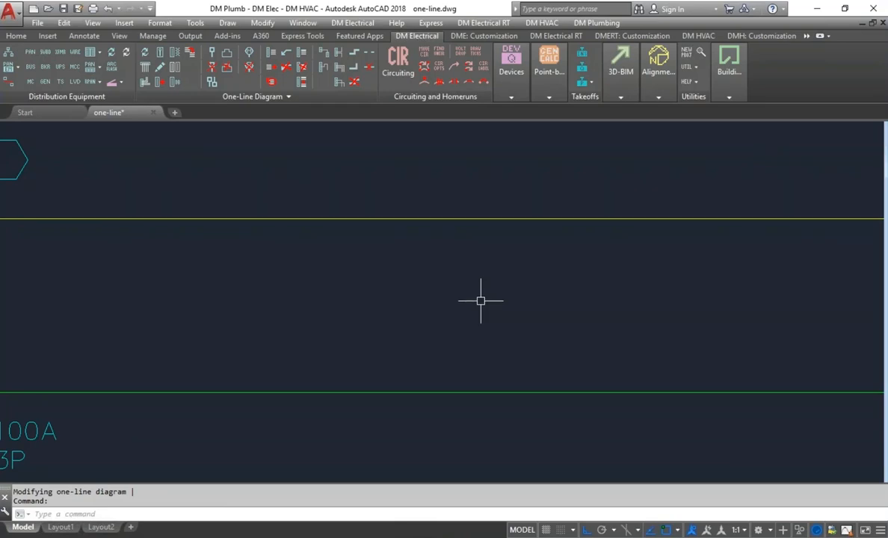
# Move the SWB label group outside the switchboard box, above and left of its upper-left corner, using a grip with ortho off
pyautogui.scroll(-3, 475, 301)
pyautogui.scroll(3, 293, 301)
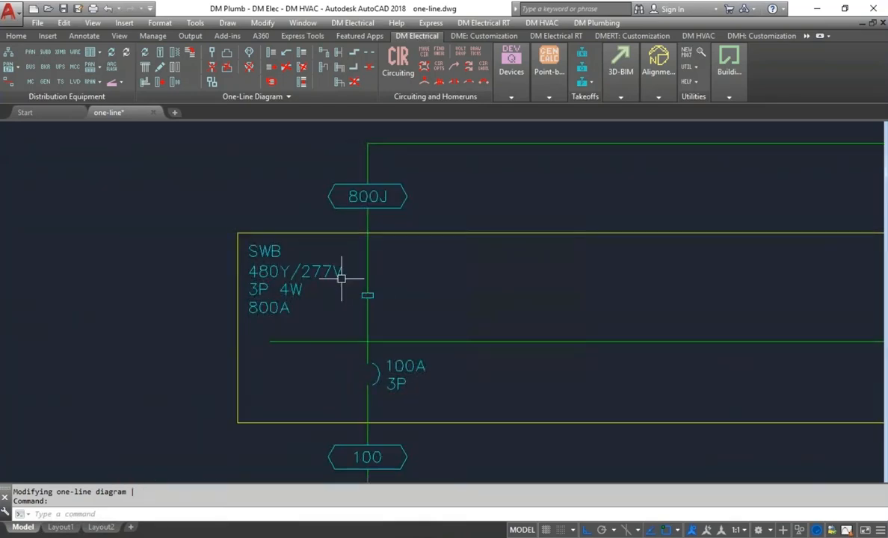
pyautogui.click(314, 276)
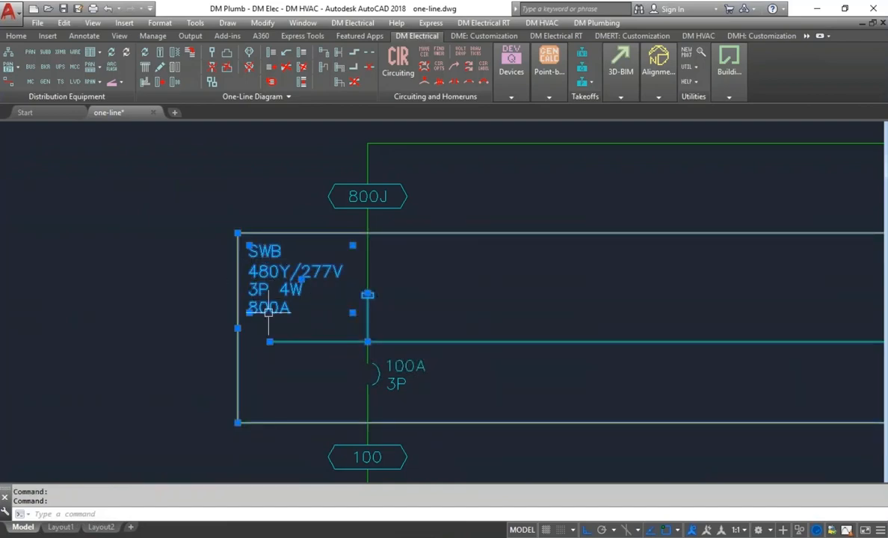
pyautogui.click(248, 245)
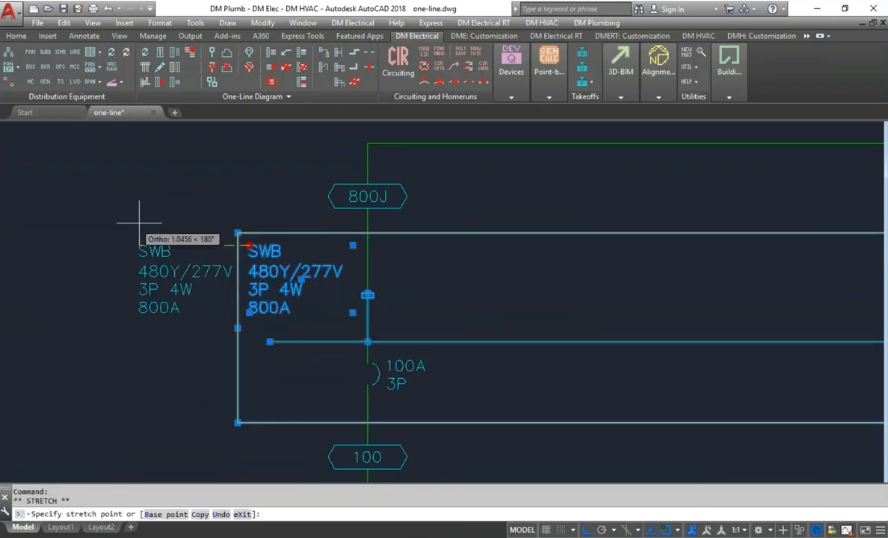
pyautogui.press('F8')
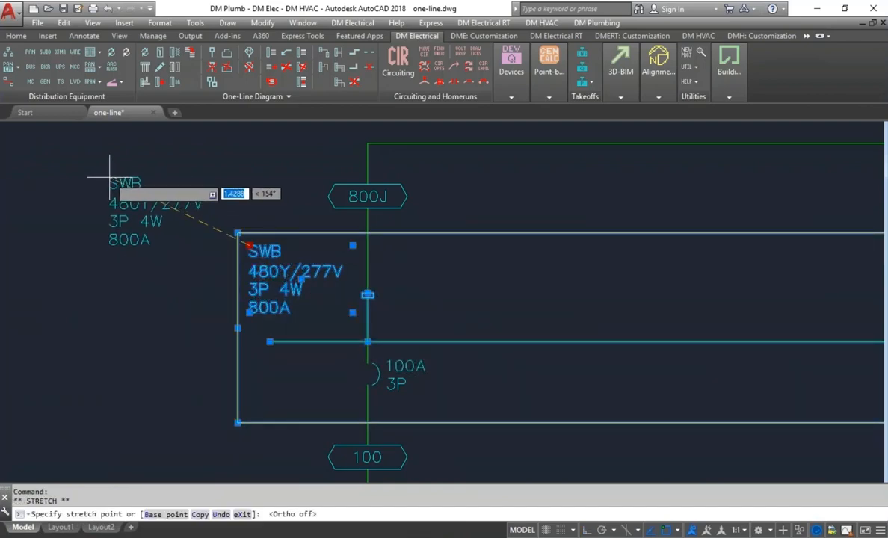
pyautogui.click(79, 151)
pyautogui.moveTo(203, 198); pyautogui.dragTo(266, 222, button='middle')
pyautogui.press('Escape')
# Insert the Mounting label for switchboard SWB and group it with the existing SWB label group
pyautogui.click(255, 54)
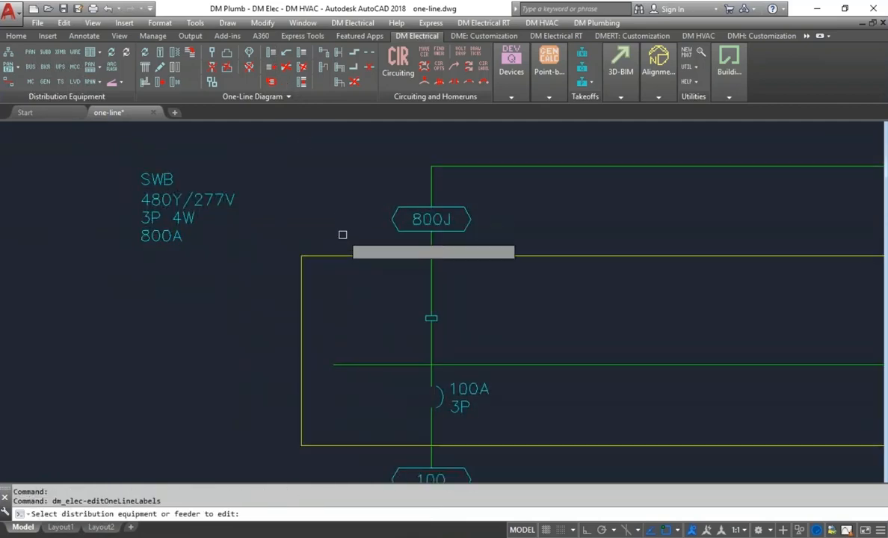
pyautogui.click(343, 256)
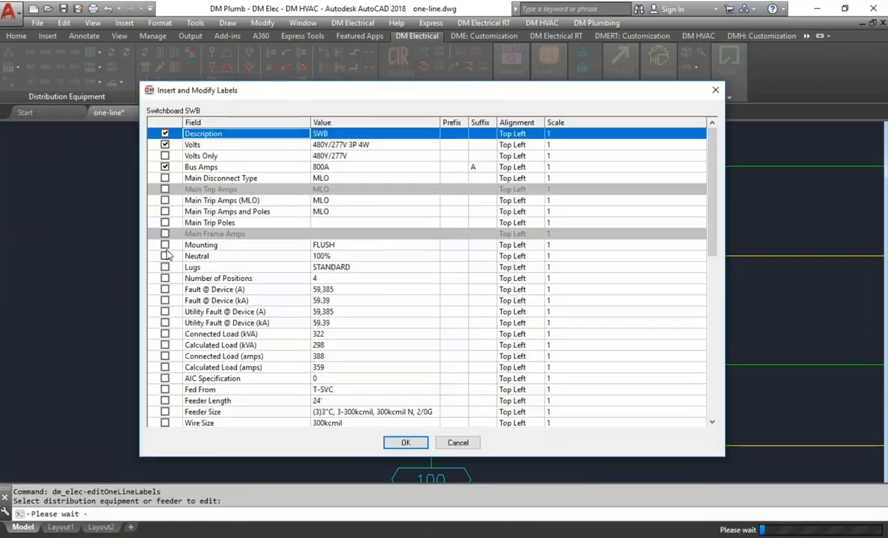
pyautogui.click(165, 246)
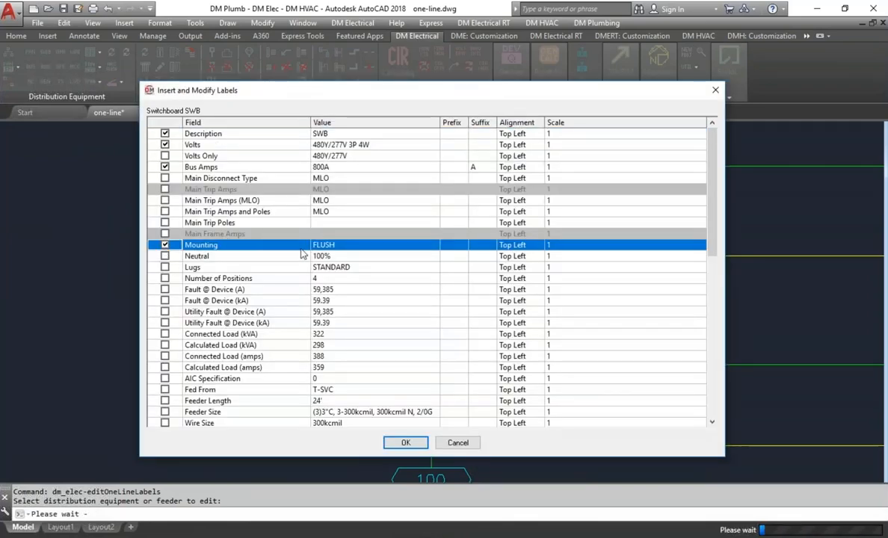
pyautogui.click(405, 443)
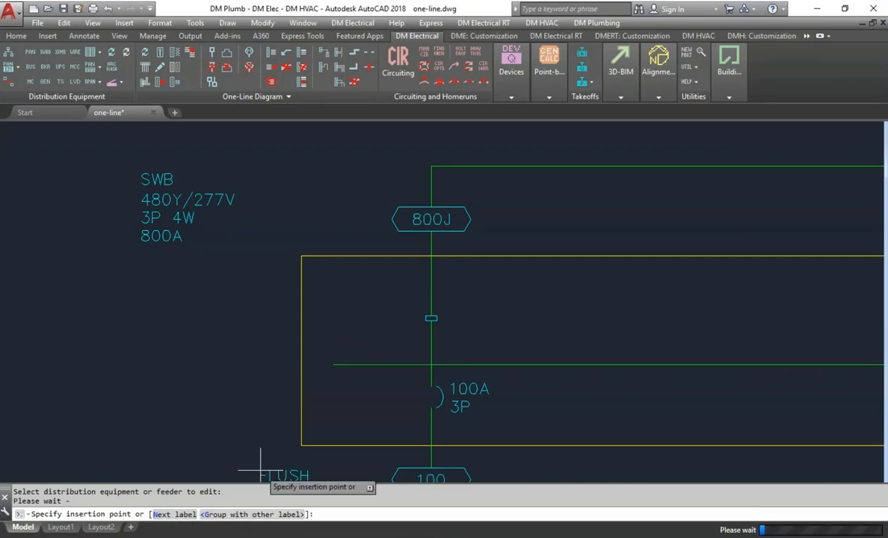
pyautogui.write('g')
pyautogui.press('Return')
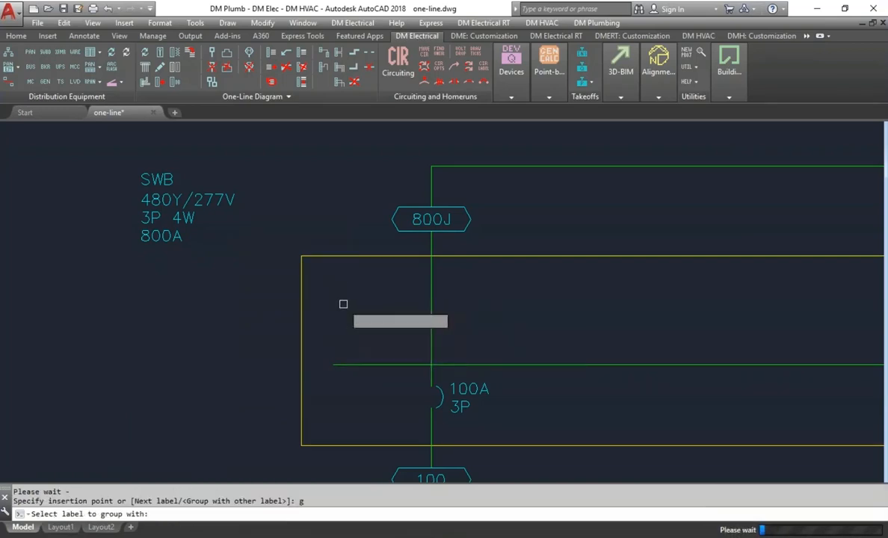
pyautogui.click(184, 222)
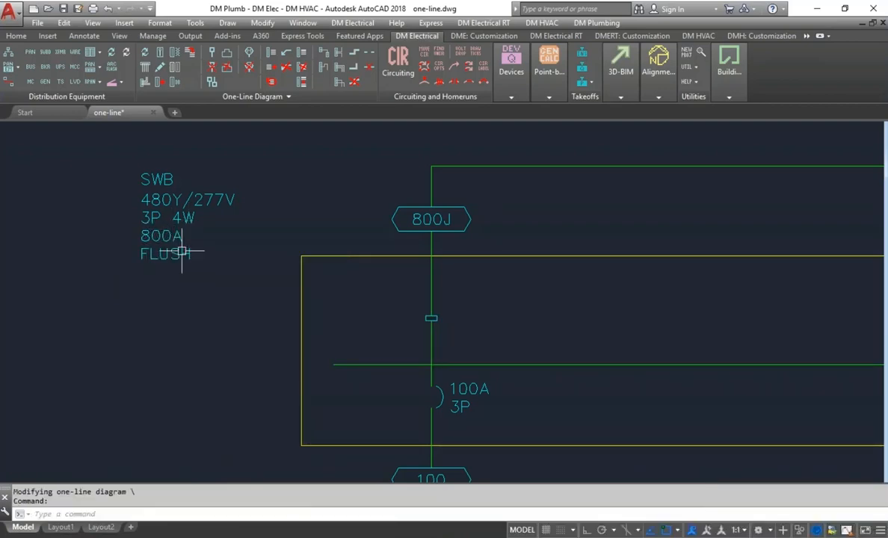
# Insert the Neutral label for switchboard SWB as a separate label inside the box, left of the 800J feeder line
pyautogui.moveTo(182, 252)
pyautogui.click(272, 54)
pyautogui.click(431, 318)
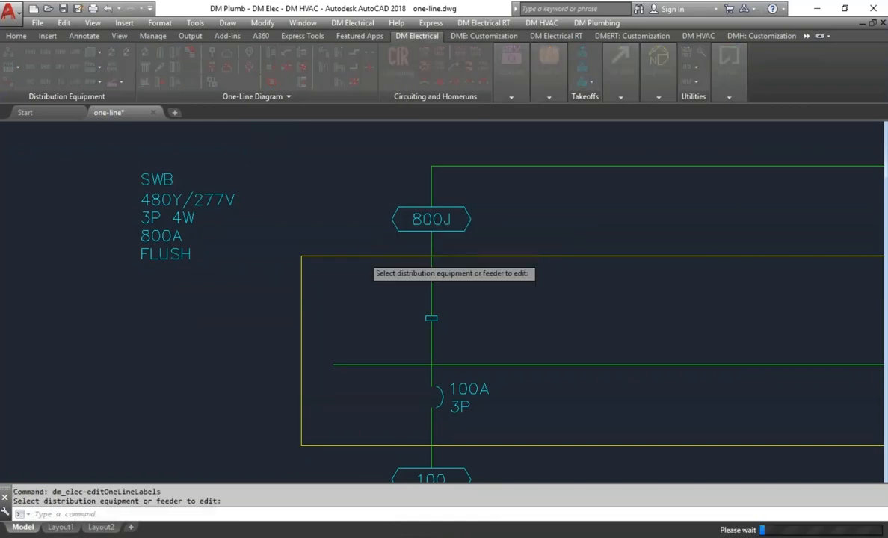
pyautogui.click(169, 257)
pyautogui.click(165, 256)
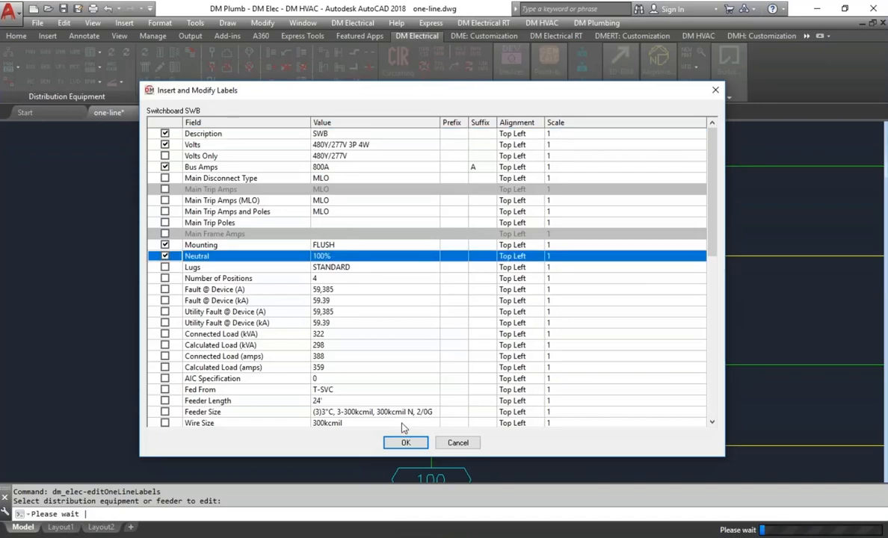
pyautogui.click(406, 442)
pyautogui.click(329, 294)
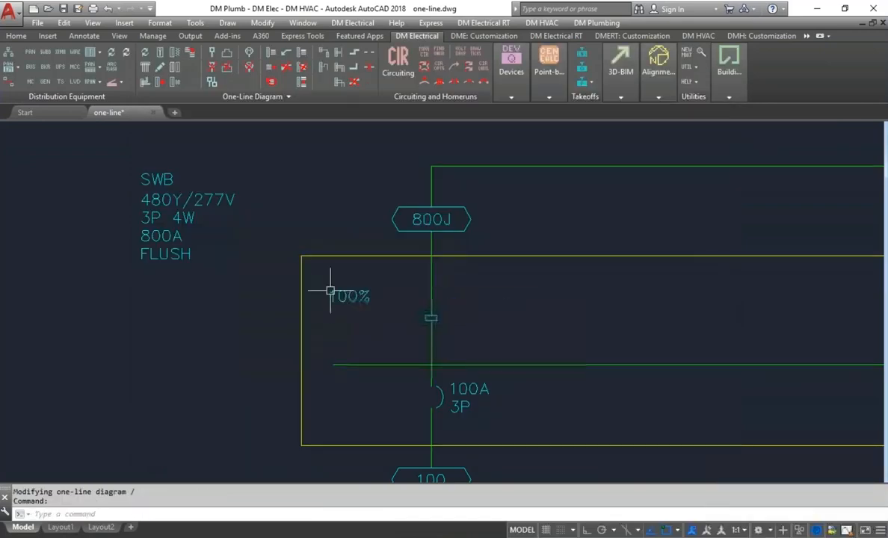
# Group the separate Neutral label with the SWB label group, keeping the group's location
pyautogui.click(305, 58)
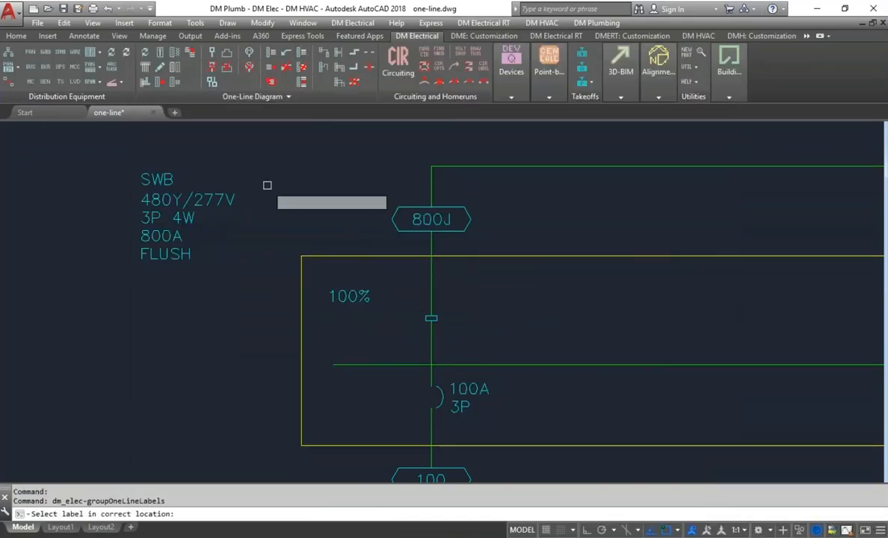
pyautogui.click(186, 227)
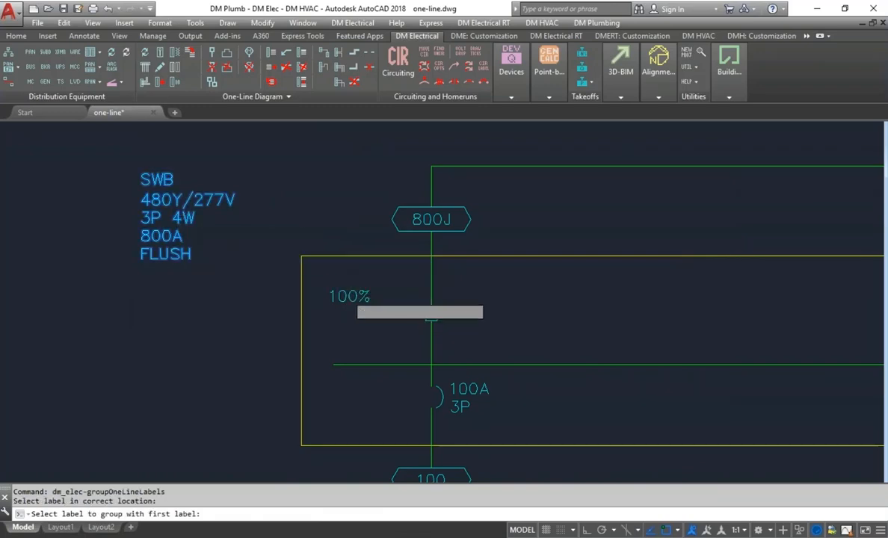
pyautogui.click(347, 294)
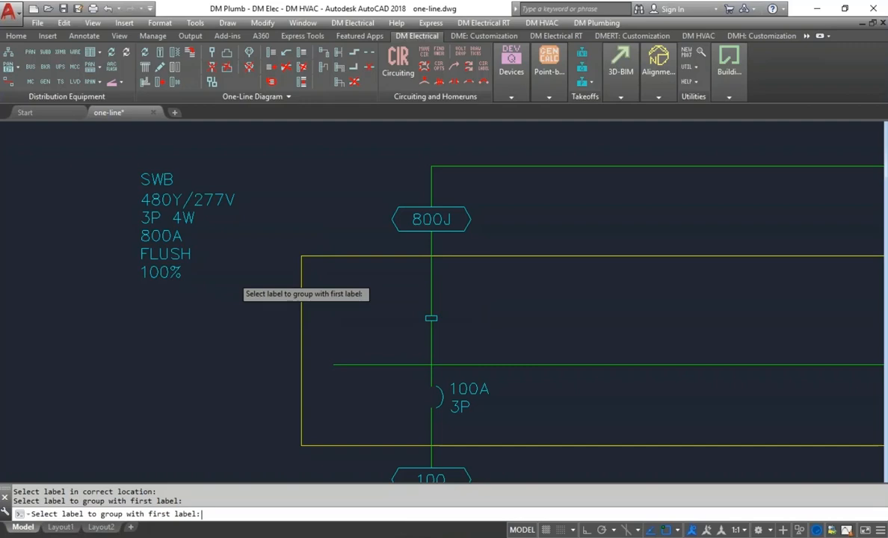
pyautogui.press('Return')
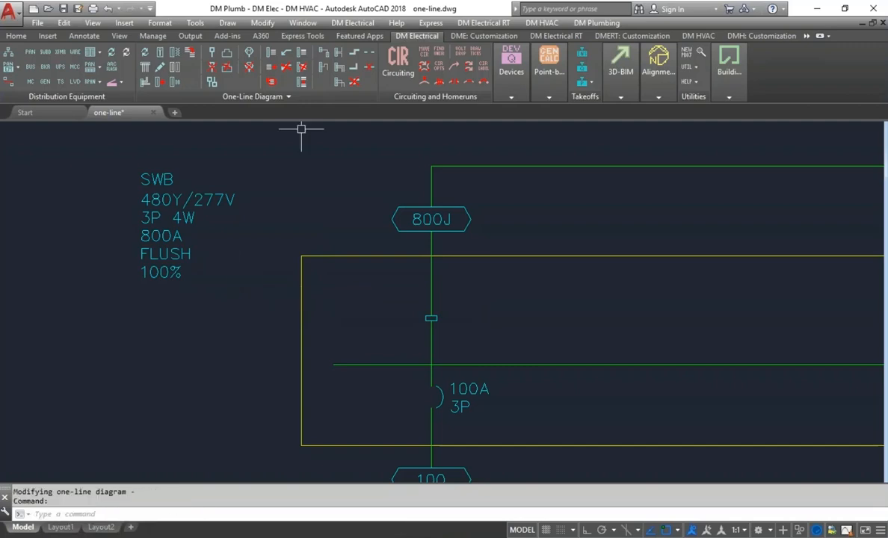
# Remove the Neutral label from the SWB label group and place it inside the box, right of the 800J feeder line
pyautogui.click(302, 69)
pyautogui.click(173, 230)
pyautogui.click(407, 233)
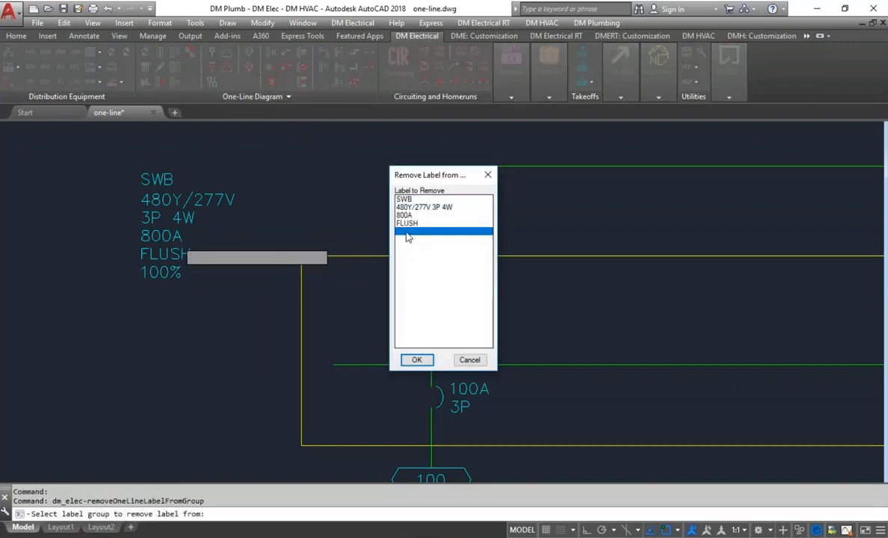
pyautogui.click(420, 360)
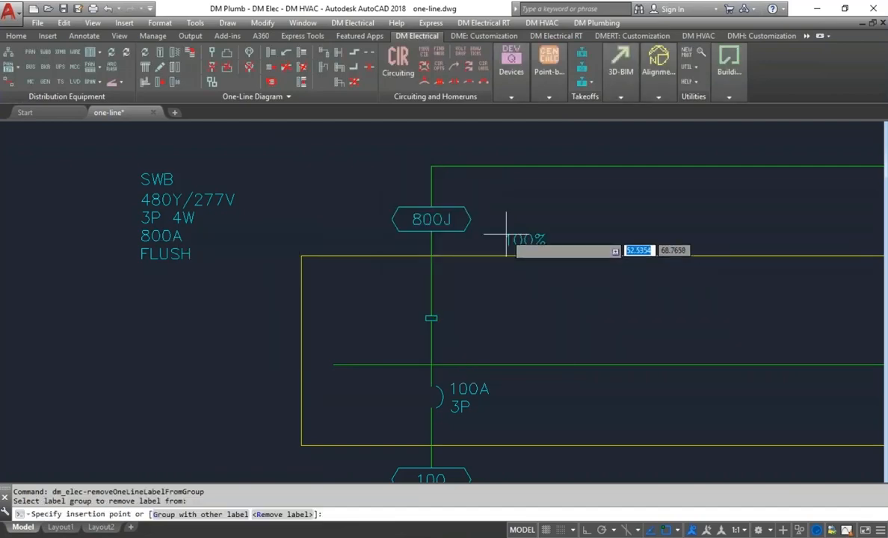
pyautogui.click(469, 268)
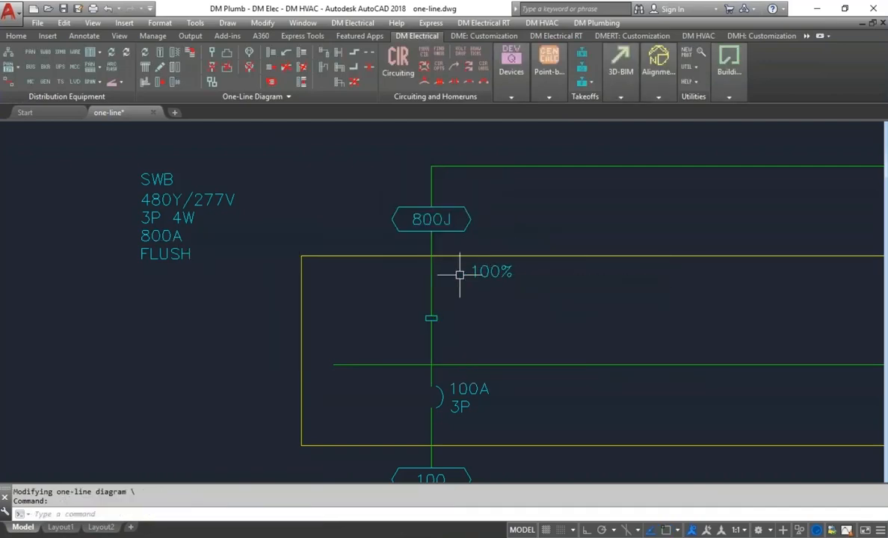
# Reorder the SWB label group so 800A comes first and FLUSH sits above the 480Y/277V 3P 4W label
pyautogui.click(304, 87)
pyautogui.click(214, 201)
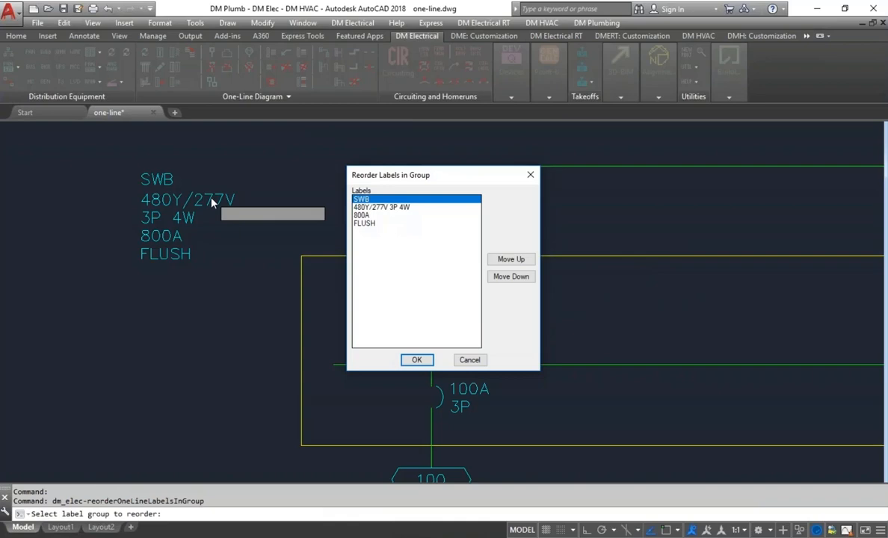
pyautogui.click(366, 216)
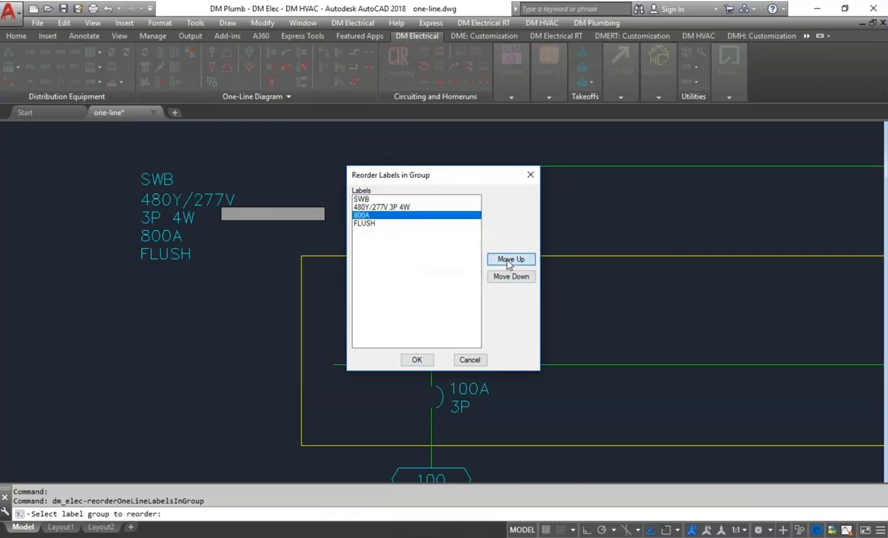
pyautogui.click(509, 260)
pyautogui.click(511, 260)
pyautogui.click(366, 223)
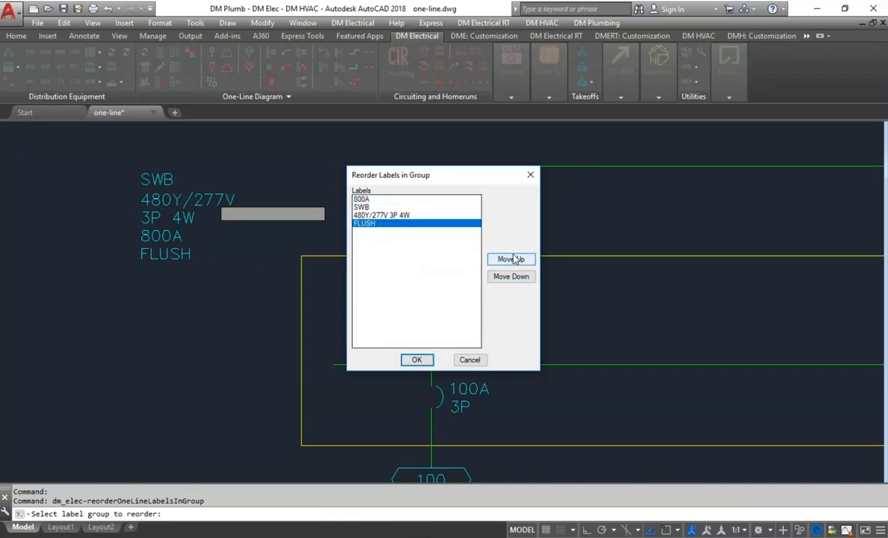
pyautogui.click(511, 260)
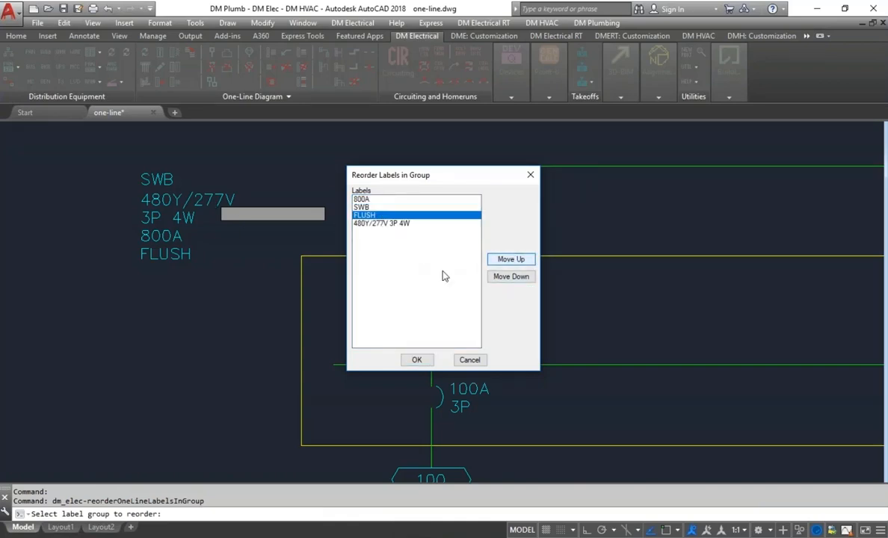
pyautogui.click(416, 361)
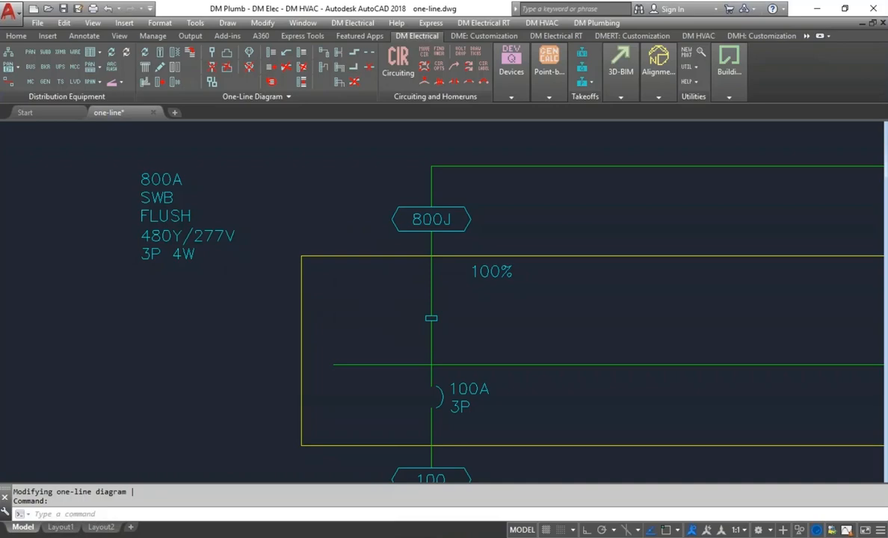
# For panel LP-2, turn off the Main Disconnect Type label and turn on the Neutral label with the prefix "NEUTRAL:"
pyautogui.scroll(-2, 340, 303)
pyautogui.moveTo(563, 438)
pyautogui.mouseDown(button='middle')
pyautogui.moveTo(527, 386)
pyautogui.moveTo(361, 219)
pyautogui.mouseUp(button='middle')
pyautogui.scroll(-2, 360, 218)
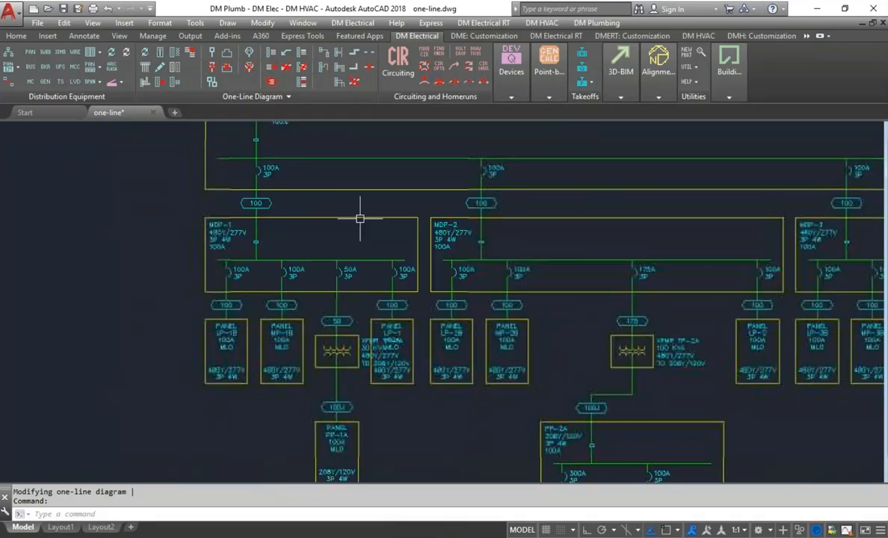
pyautogui.moveTo(548, 349); pyautogui.dragTo(273, 319, button='middle')
pyautogui.scroll(2, 511, 333)
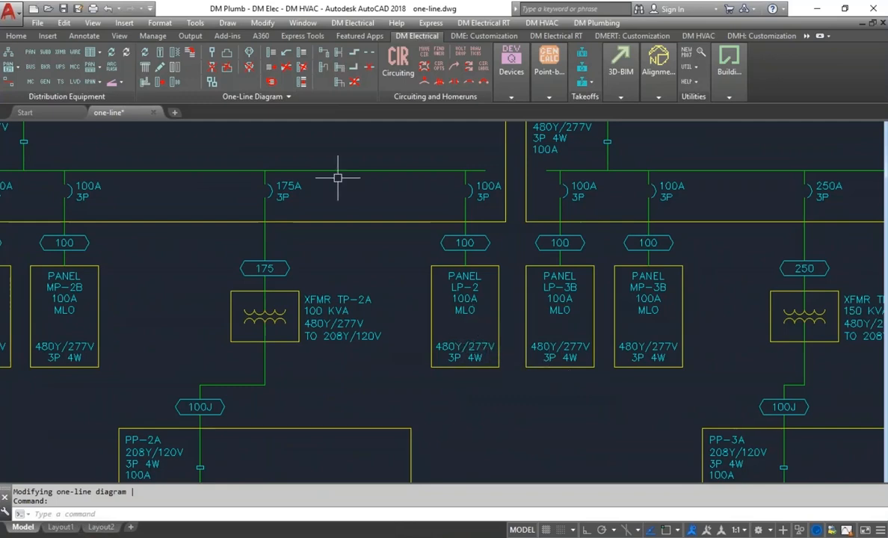
pyautogui.click(254, 51)
pyautogui.click(478, 309)
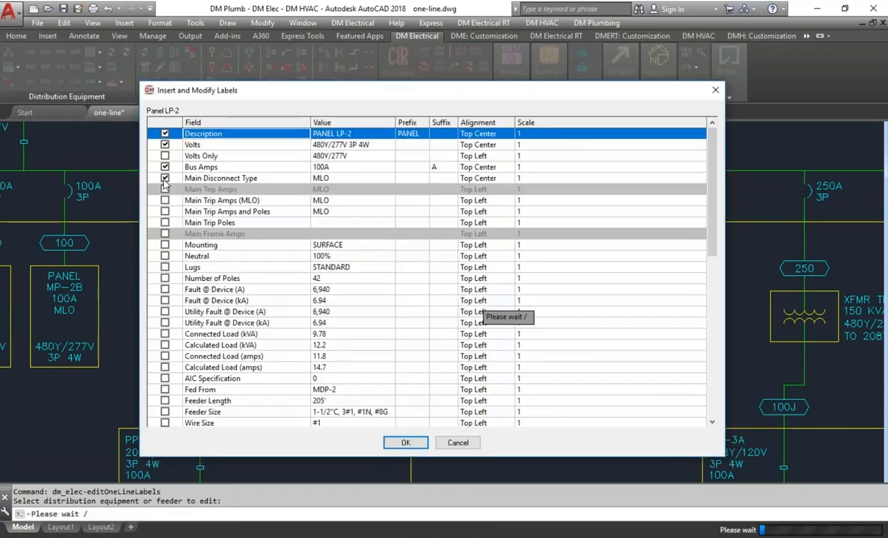
pyautogui.click(165, 179)
pyautogui.click(165, 256)
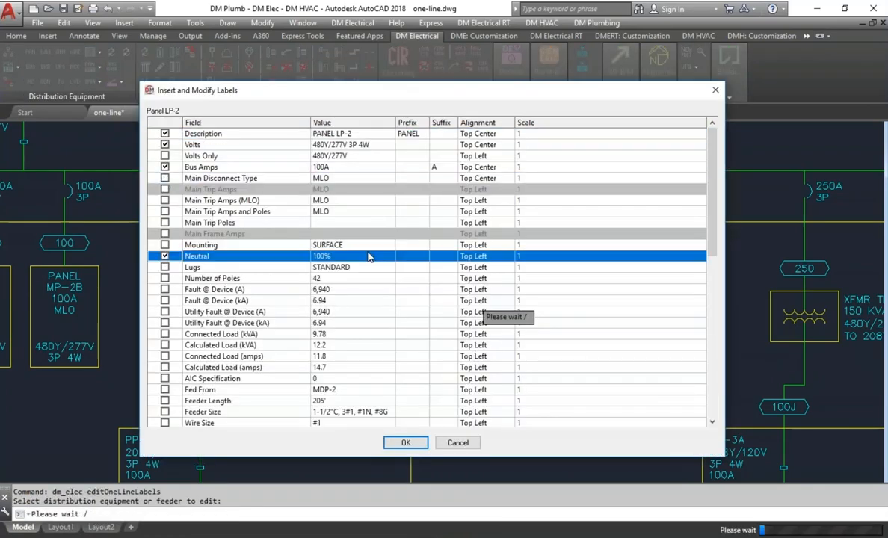
pyautogui.write('NEUTRAL:')
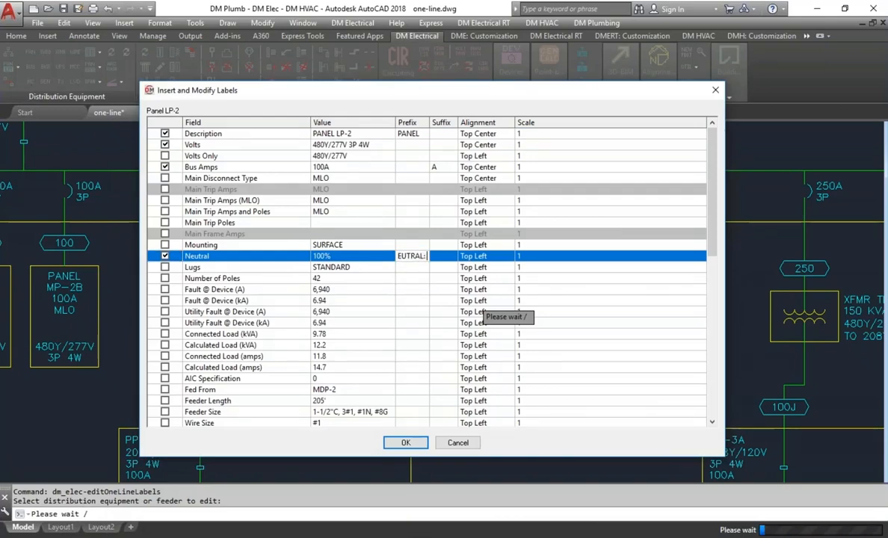
pyautogui.press('Return')
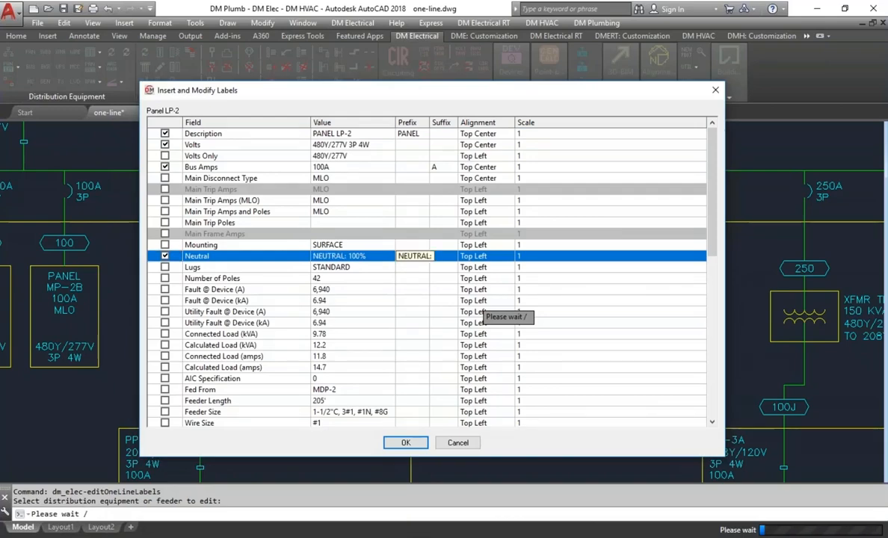
pyautogui.click(407, 444)
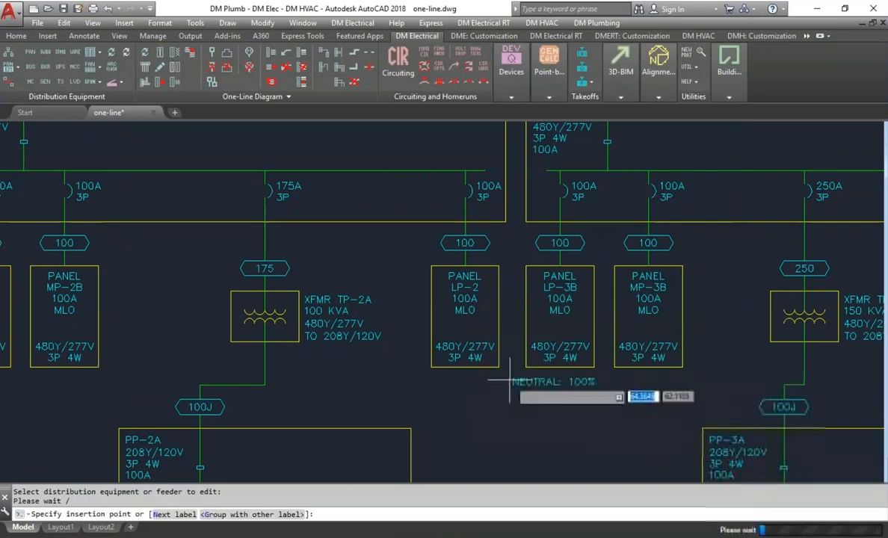
# Group the new Neutral label with the label group in the upper part of the panel LP-2 box
pyautogui.write('g')
pyautogui.press('Return')
pyautogui.click(483, 329)
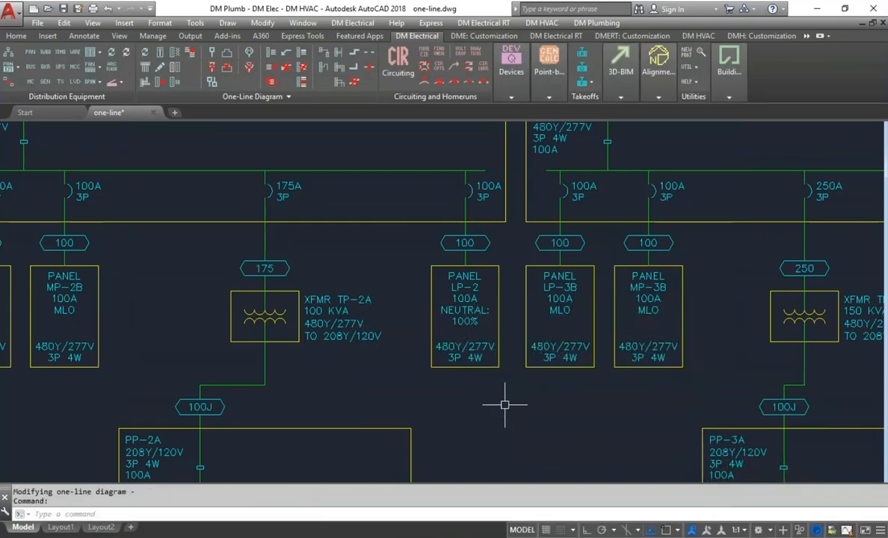
# Move panel LP-2's upper label group straight down to just below the panel box, leaving the voltage label inside
pyautogui.click(464, 302)
pyautogui.scroll(2, 465, 295)
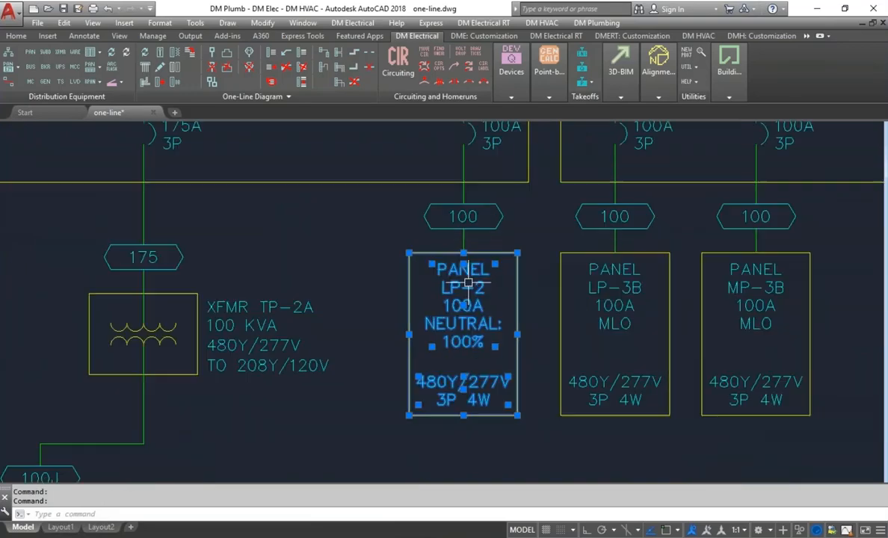
pyautogui.click(464, 252)
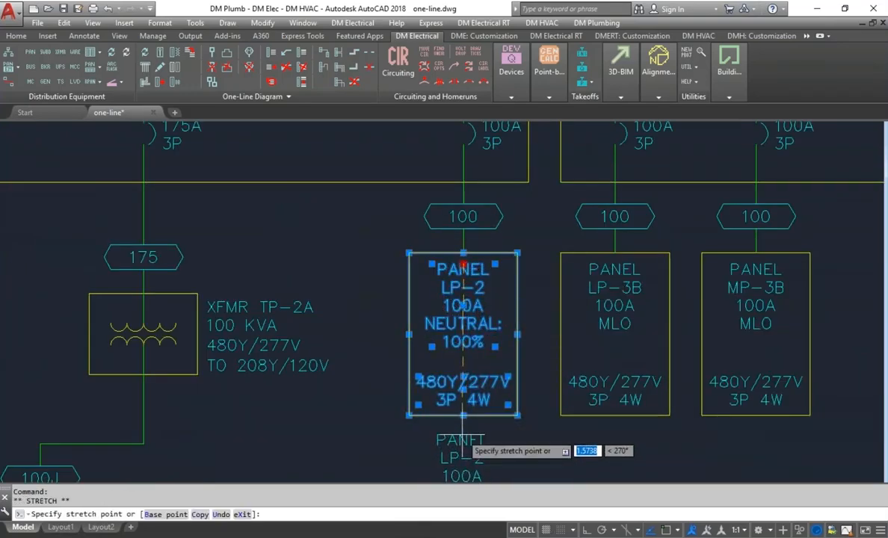
pyautogui.click(465, 433)
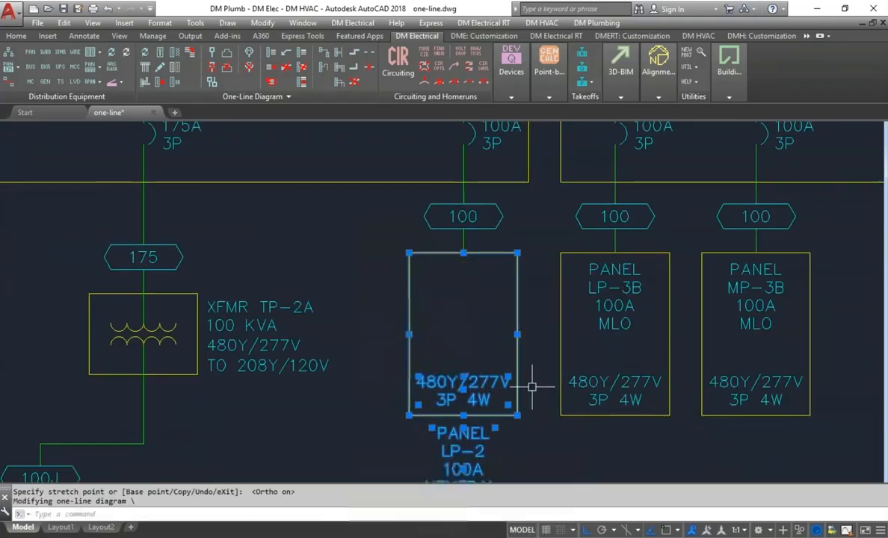
pyautogui.scroll(-3, 538, 370)
pyautogui.press('Escape')
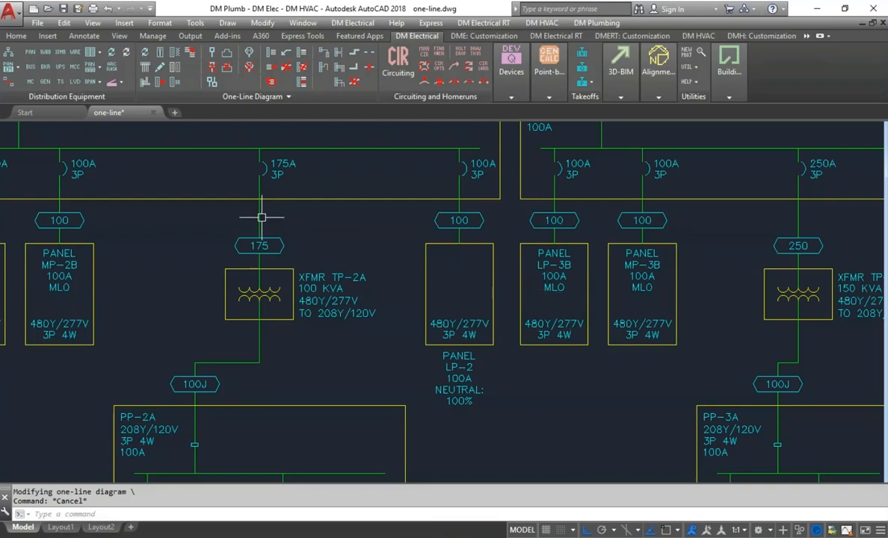
# Match the label settings and layout of panel LP-2 onto panels LP-3B and MP-3B
pyautogui.click(190, 56)
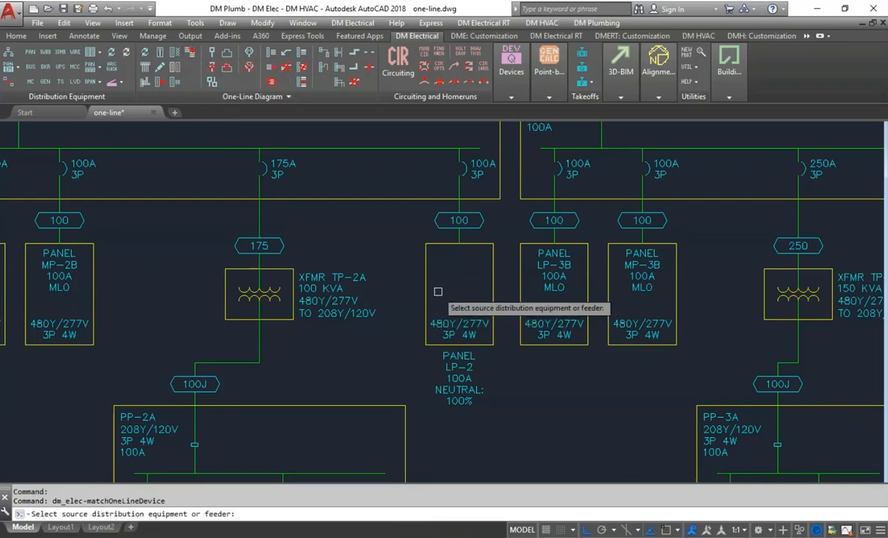
pyautogui.click(491, 273)
pyautogui.click(703, 288)
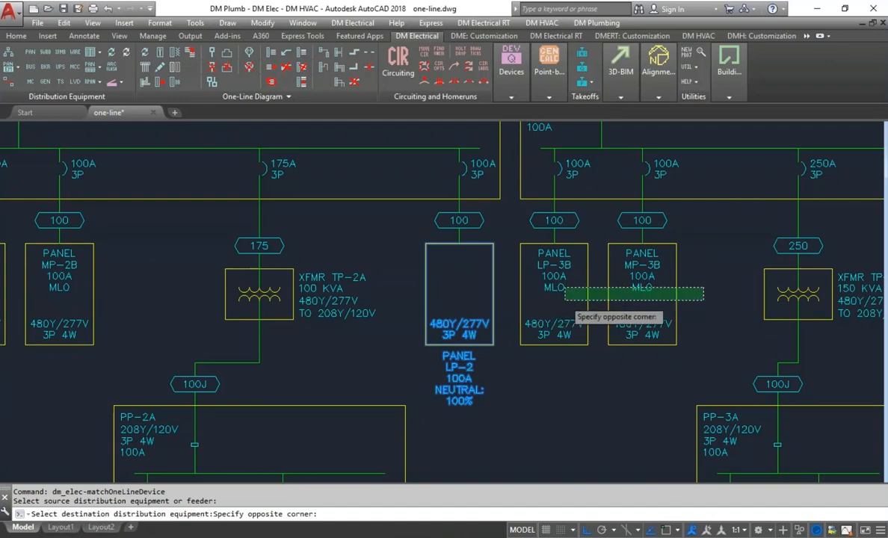
pyautogui.click(532, 271)
pyautogui.press('Return')
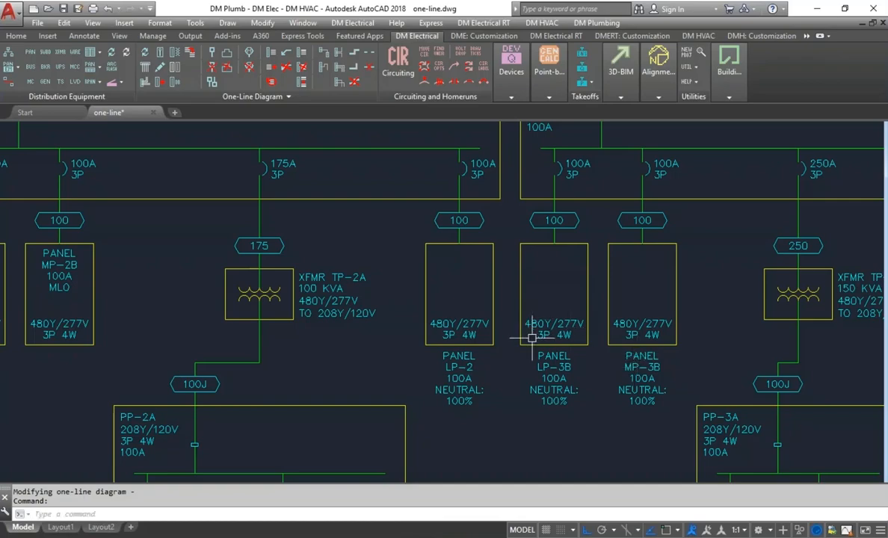
# Insert the Wire Size and Ground Size labels on MDP-2's 175A feeder, rotated along the line, one on each side
pyautogui.moveTo(384, 280); pyautogui.dragTo(459, 321, button='middle')
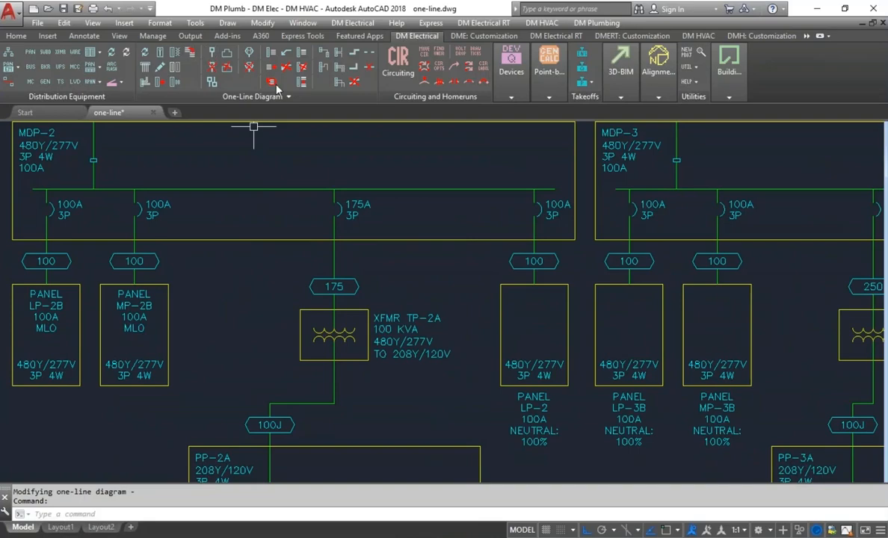
pyautogui.click(272, 55)
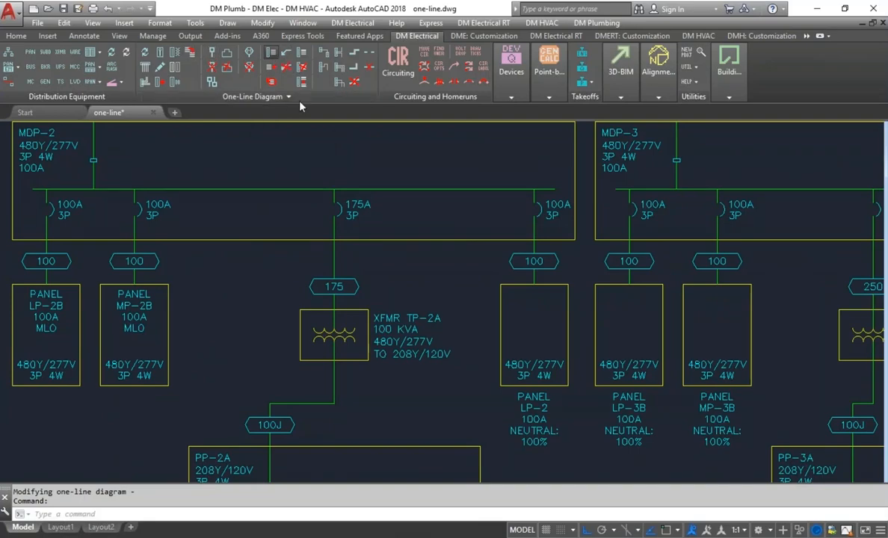
pyautogui.click(334, 233)
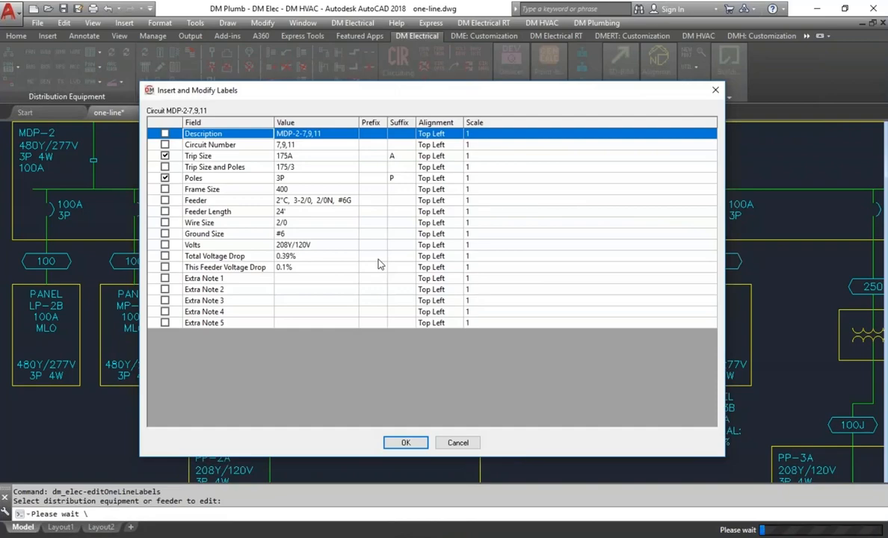
pyautogui.click(165, 234)
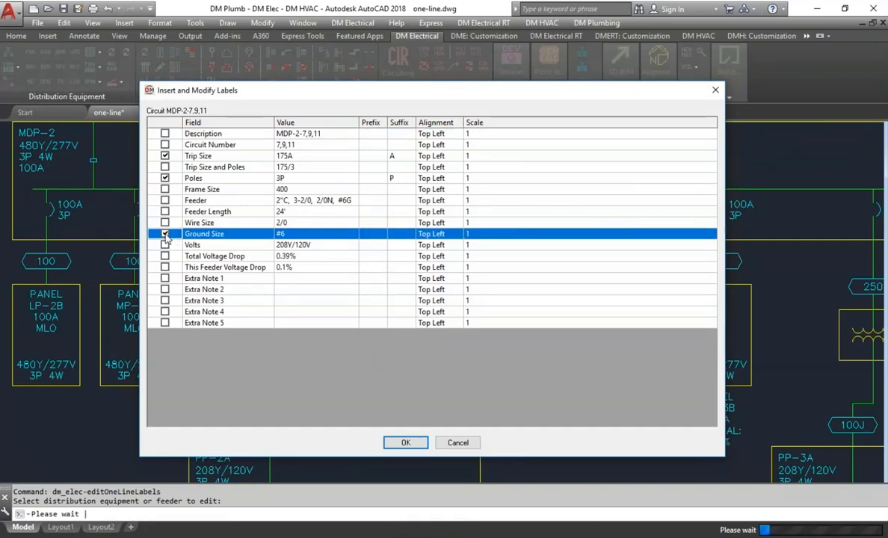
pyautogui.click(164, 222)
pyautogui.click(406, 442)
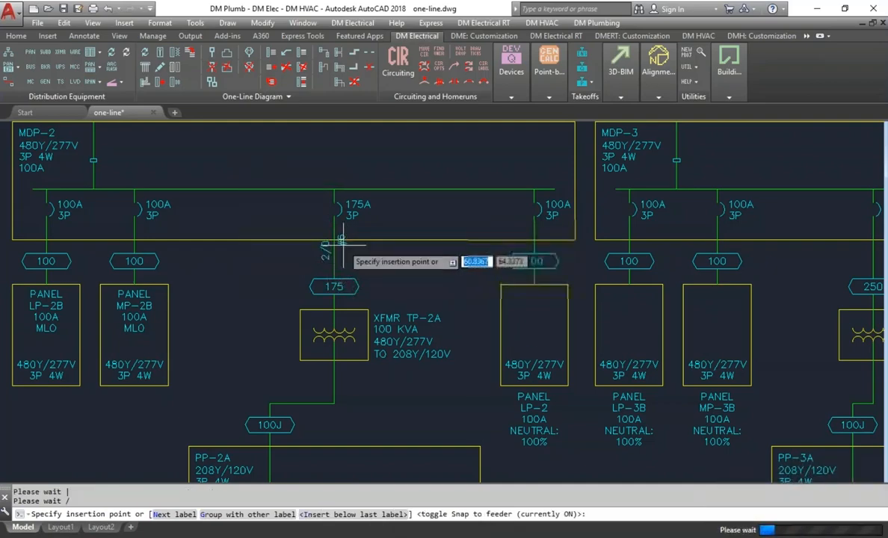
pyautogui.click(342, 241)
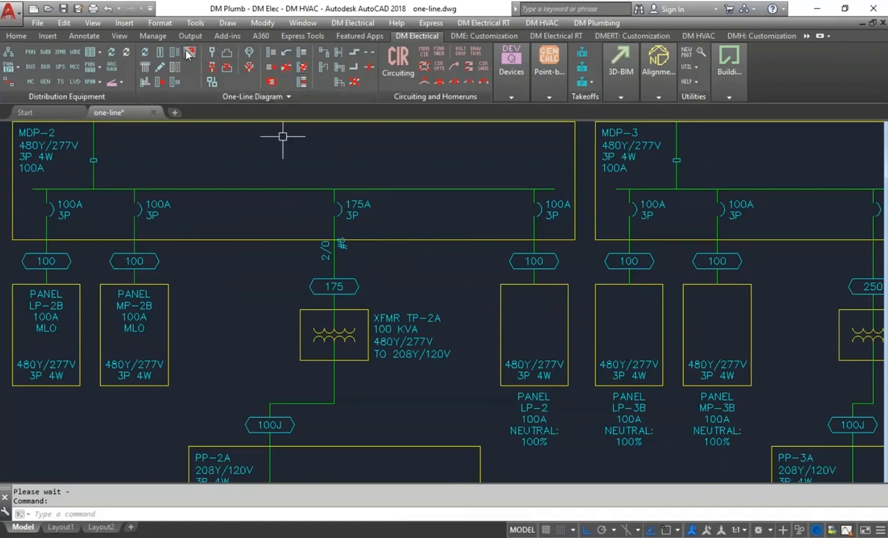
# Match the labels of MDP-2's 175A feeder onto the 100A feeder serving panel LP-2
pyautogui.click(334, 256)
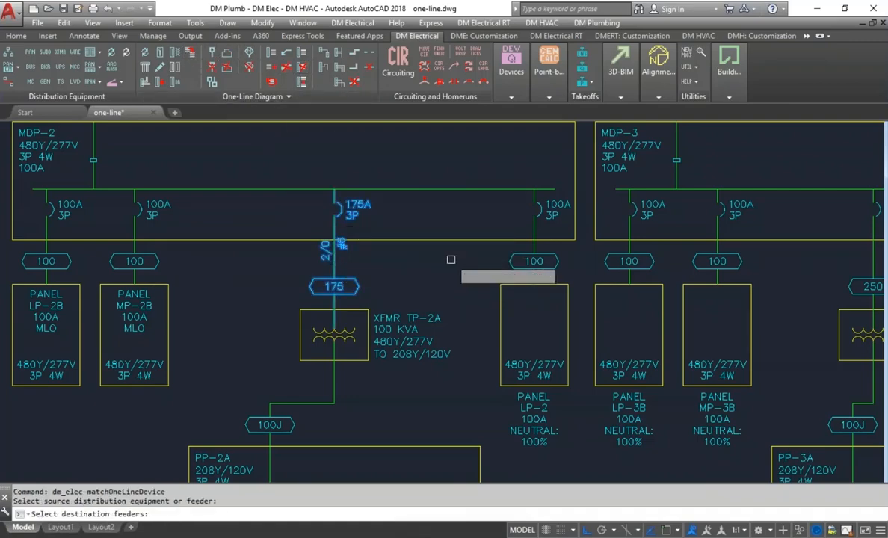
pyautogui.click(535, 249)
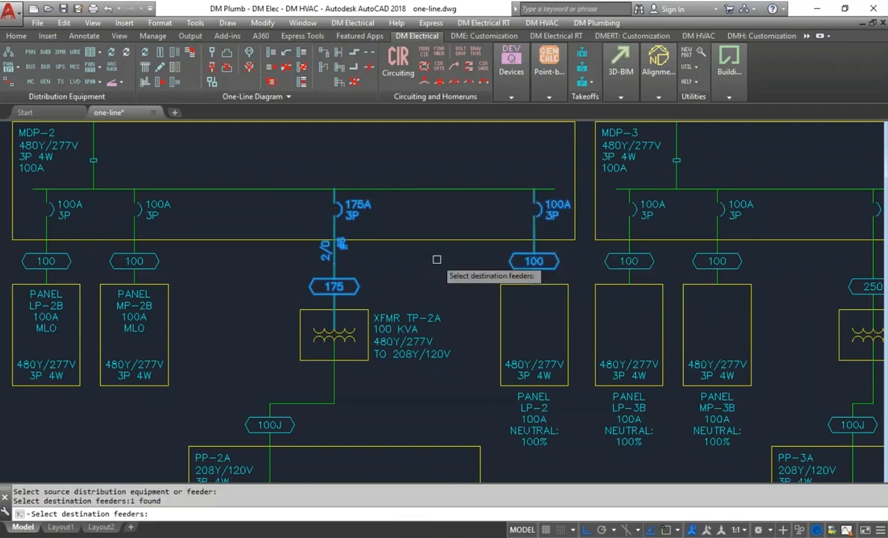
pyautogui.press('Return')
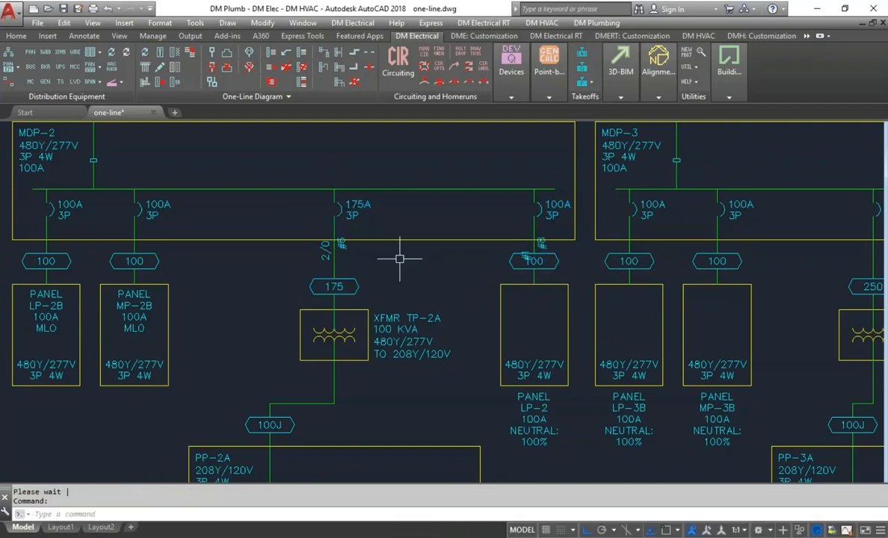
# Set the project option for inserting labels inside feeder lines to Yes and update the one-line diagram
pyautogui.scroll(2, 404, 259)
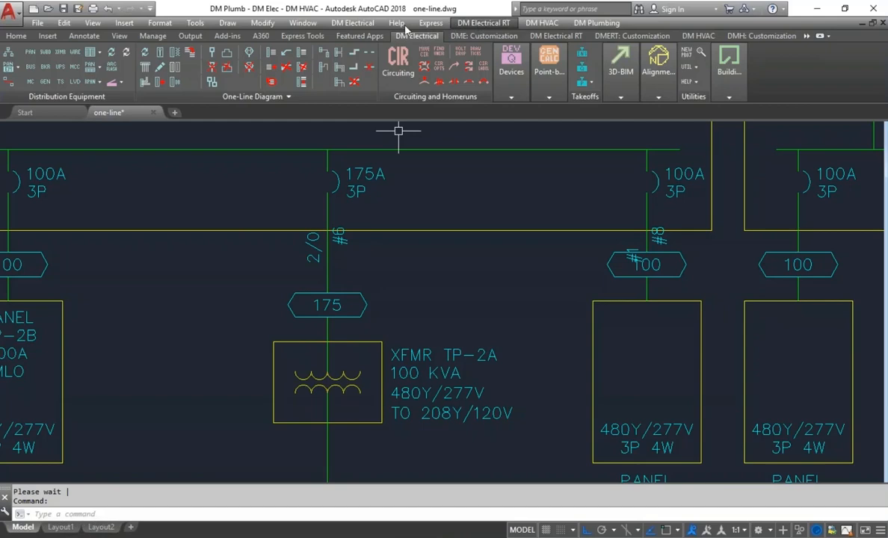
pyautogui.click(353, 22)
pyautogui.moveTo(391, 364)
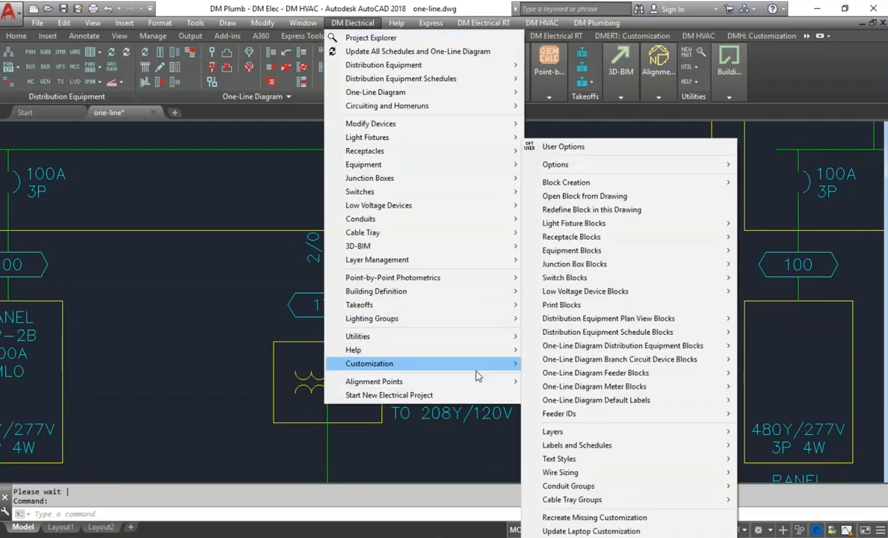
pyautogui.moveTo(616, 166)
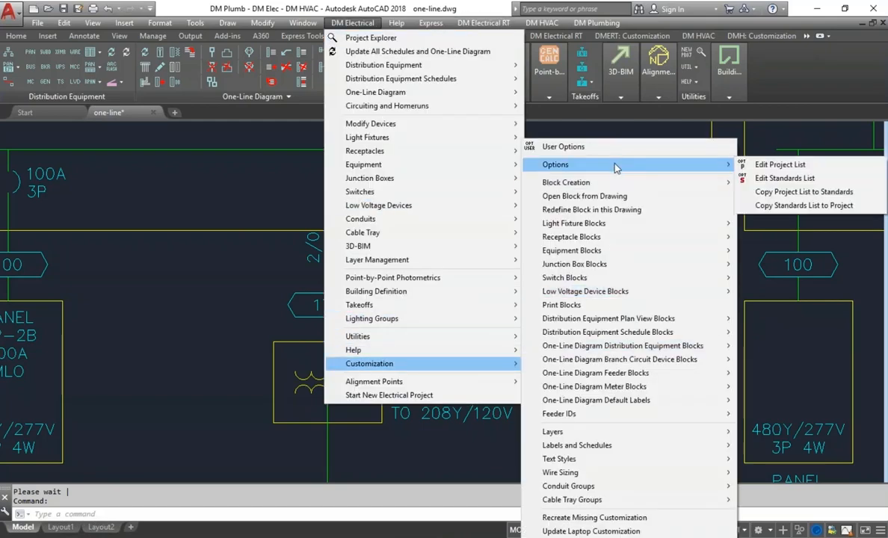
pyautogui.click(766, 168)
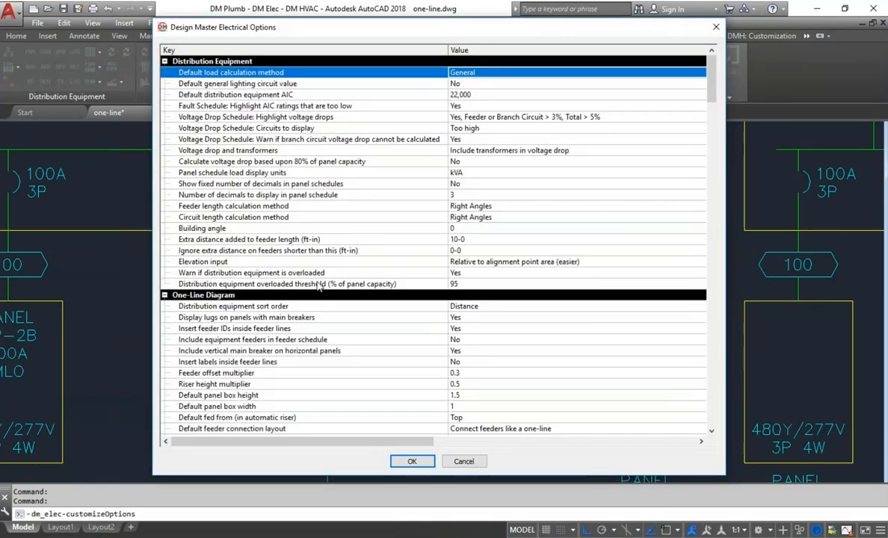
pyautogui.click(271, 296)
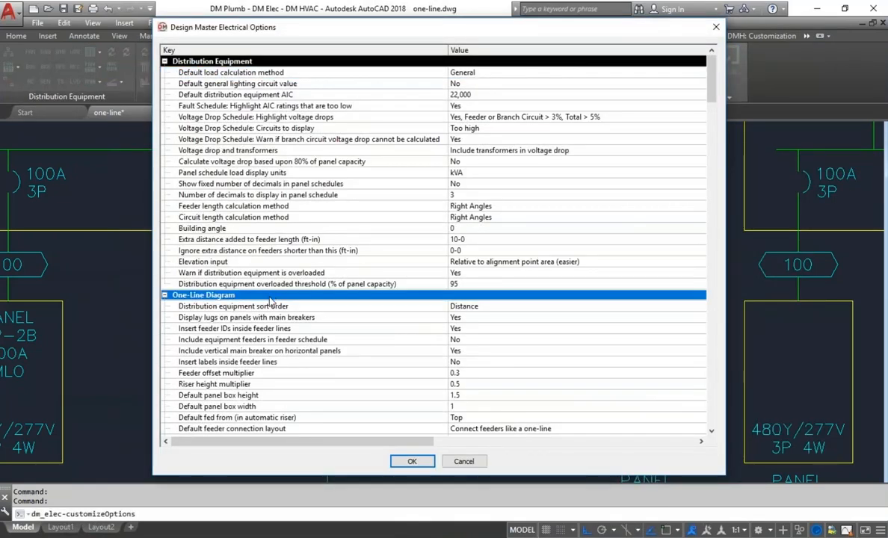
pyautogui.click(273, 362)
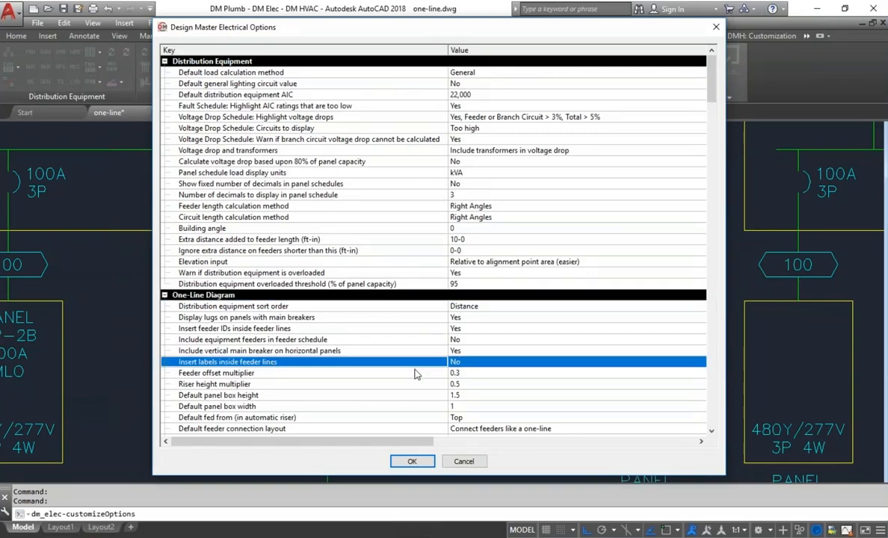
pyautogui.click(481, 366)
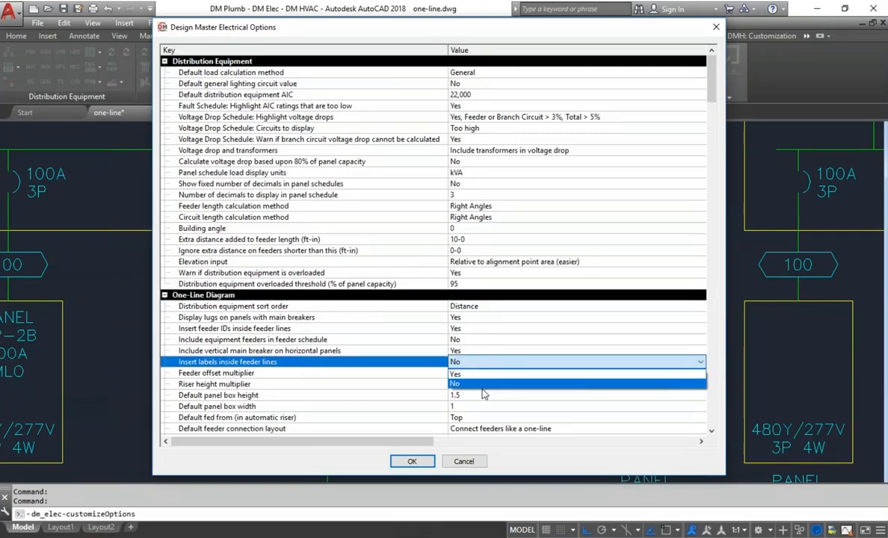
pyautogui.click(478, 374)
pyautogui.click(412, 462)
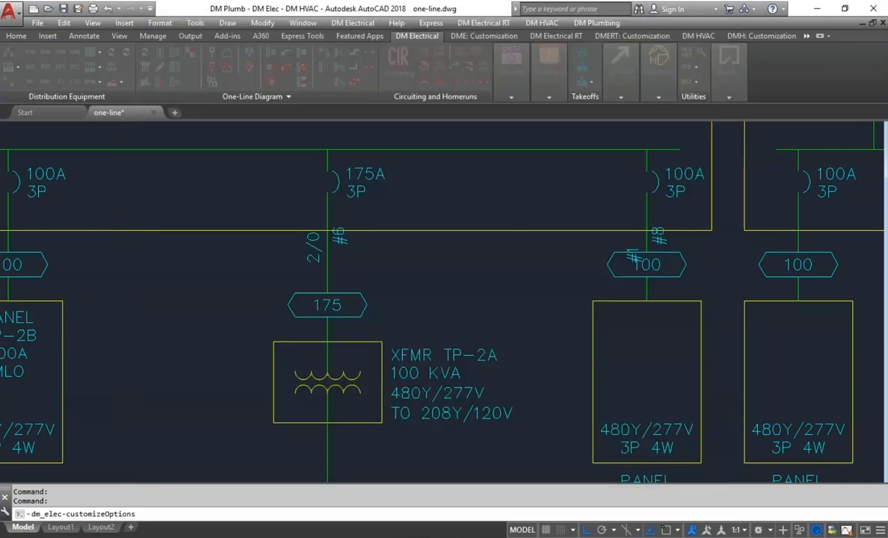
pyautogui.click(145, 54)
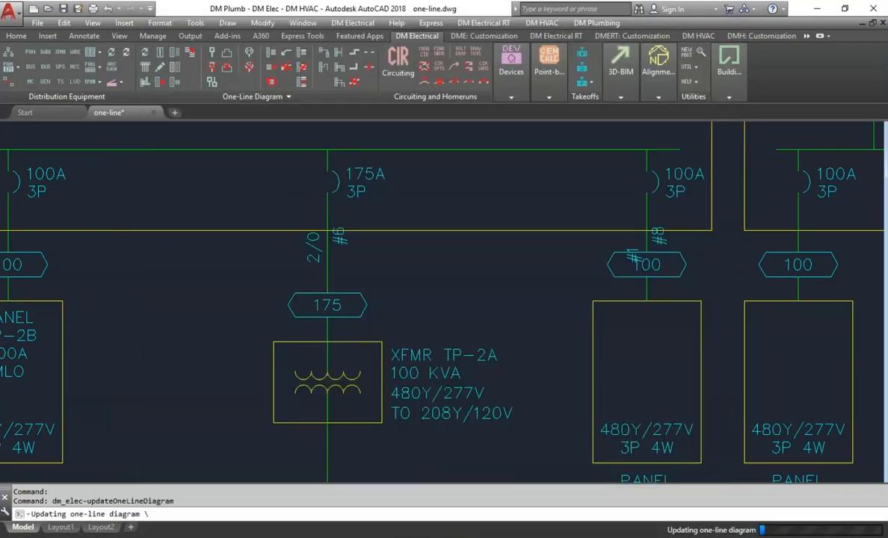
# Move the ground size and wire size labels of MDP-2's 175A feeder directly onto the feeder line, ground size above wire size
pyautogui.click(331, 257)
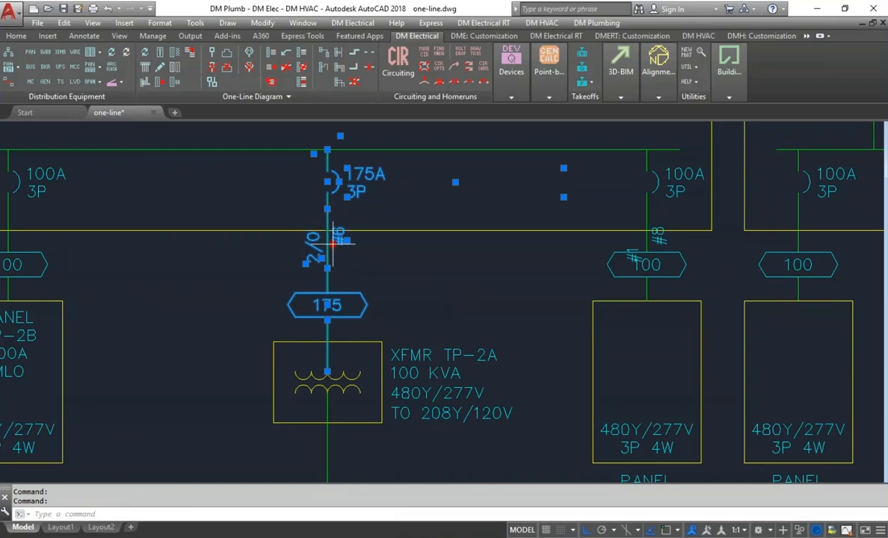
pyautogui.click(333, 242)
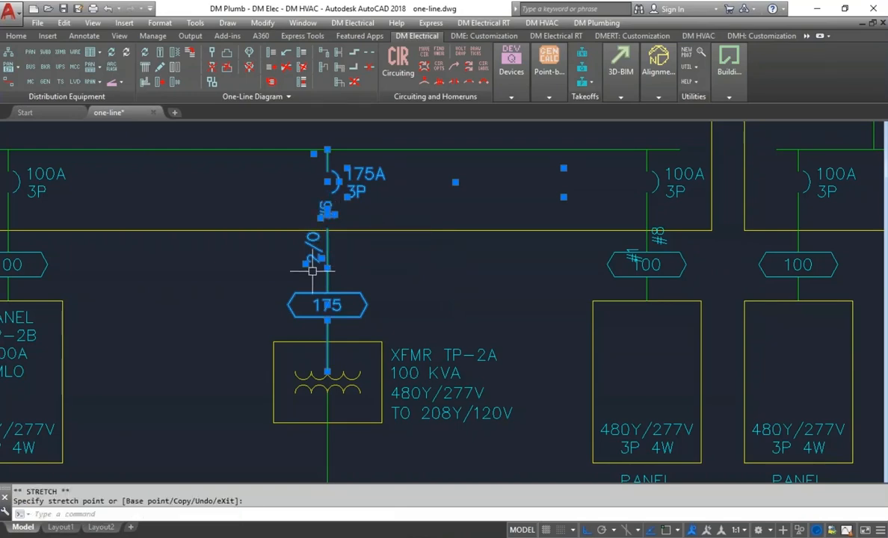
pyautogui.click(328, 215)
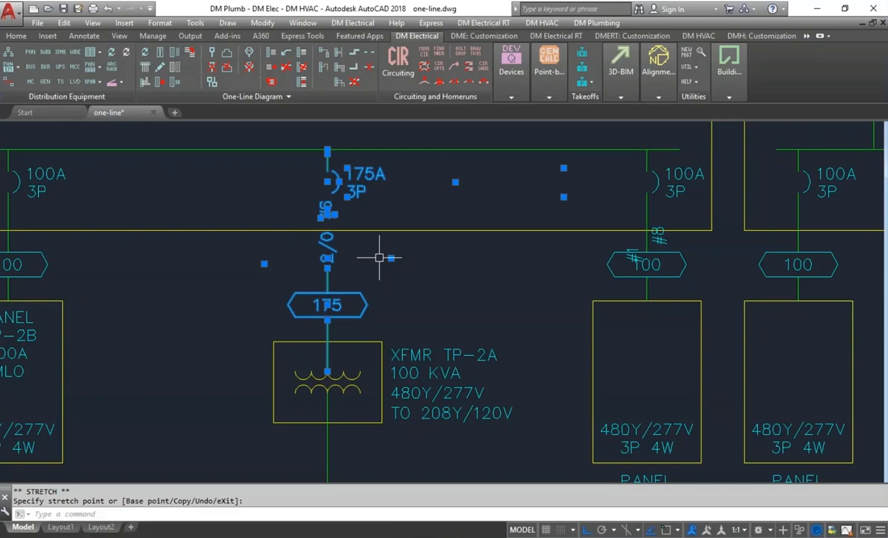
pyautogui.press('Escape')
# Copy panel LP-2's label settings from the drawing into the project's default one-line diagram labels
pyautogui.scroll(-2, 400, 238)
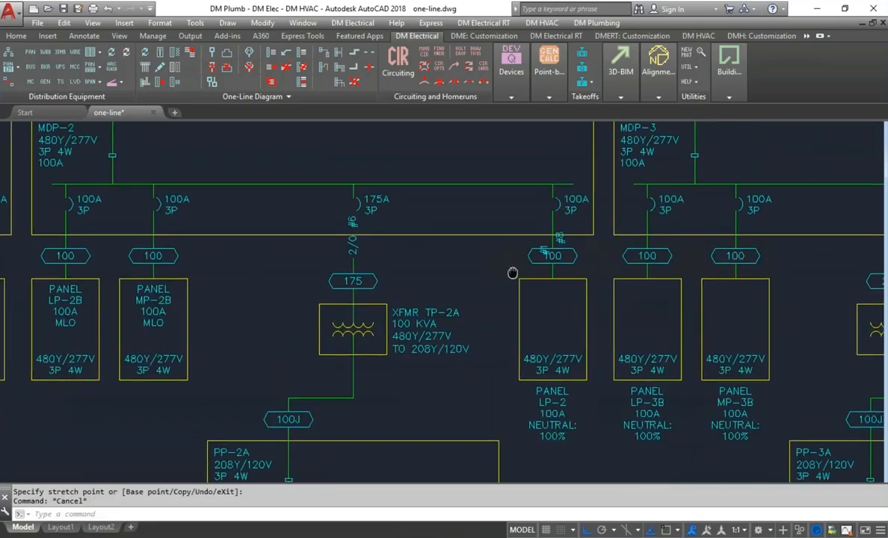
pyautogui.moveTo(512, 273); pyautogui.dragTo(465, 272, button='middle')
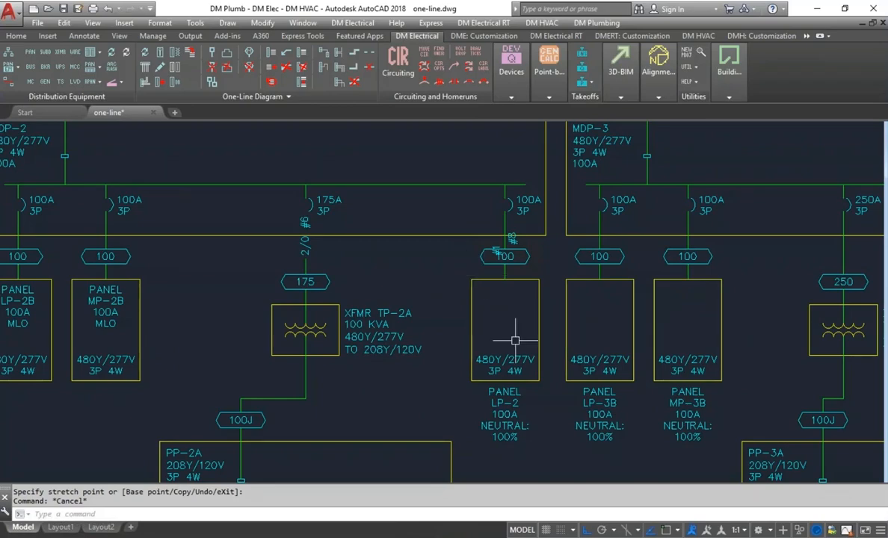
pyautogui.moveTo(513, 359); pyautogui.dragTo(472, 325, button='middle')
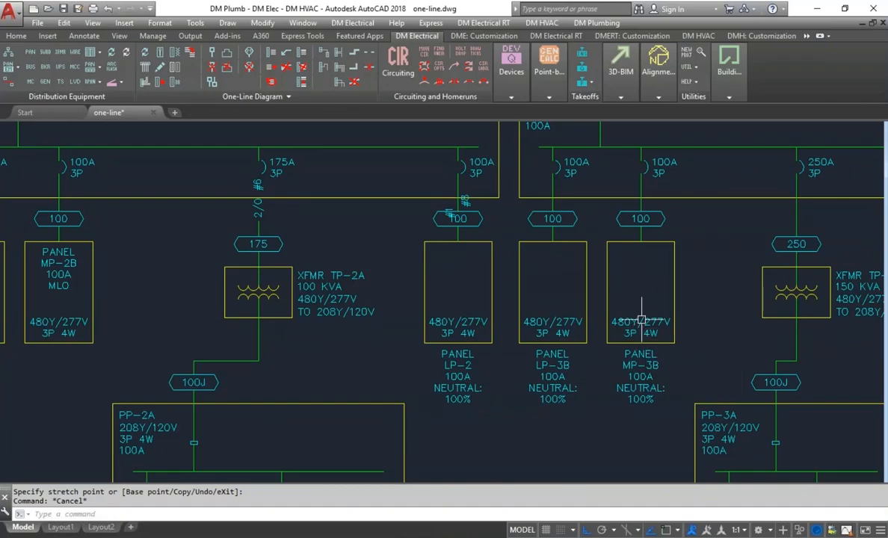
pyautogui.click(360, 23)
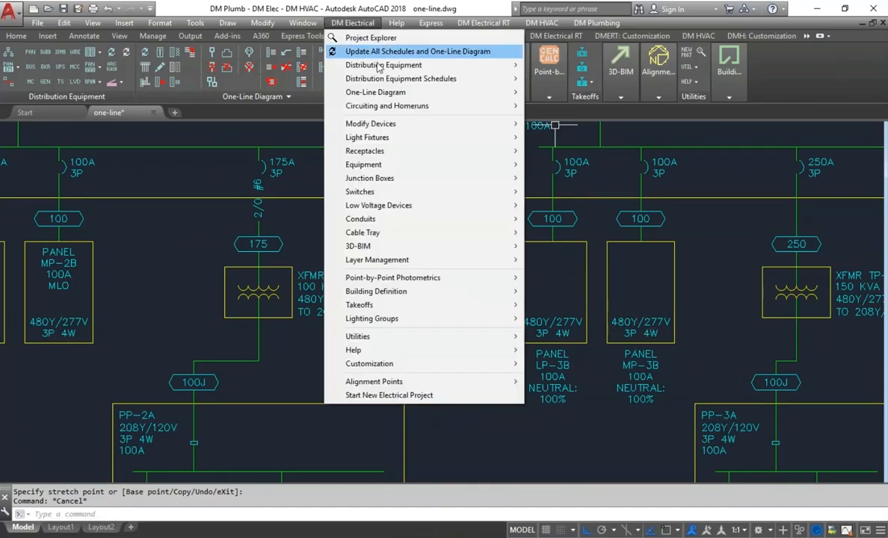
pyautogui.moveTo(416, 364)
pyautogui.moveTo(532, 374)
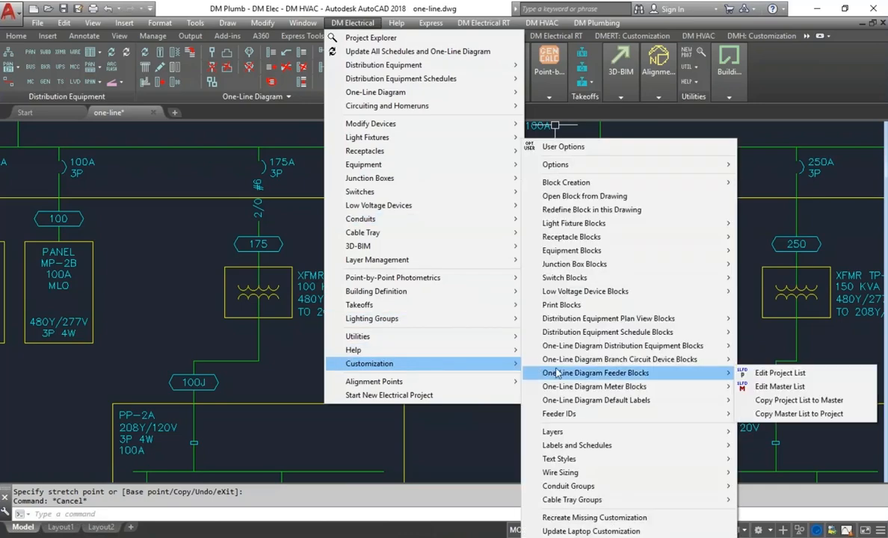
pyautogui.moveTo(614, 400)
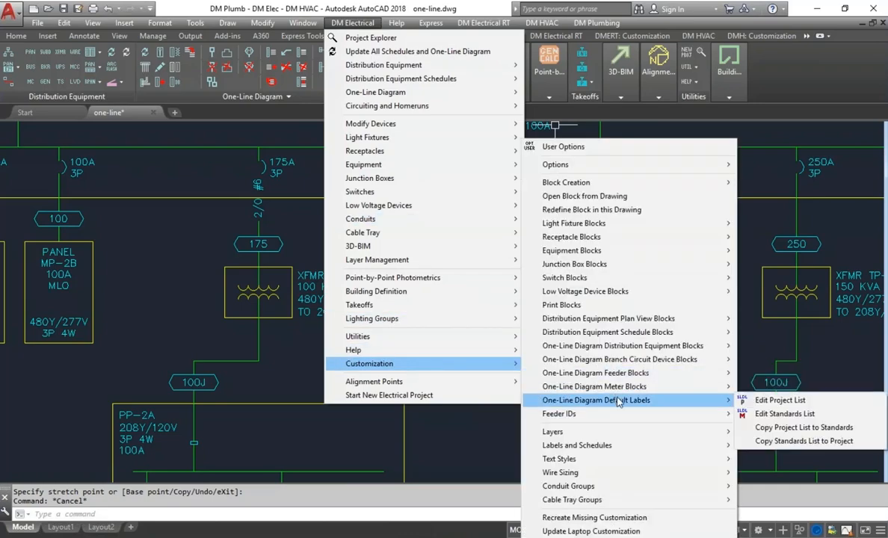
pyautogui.click(764, 402)
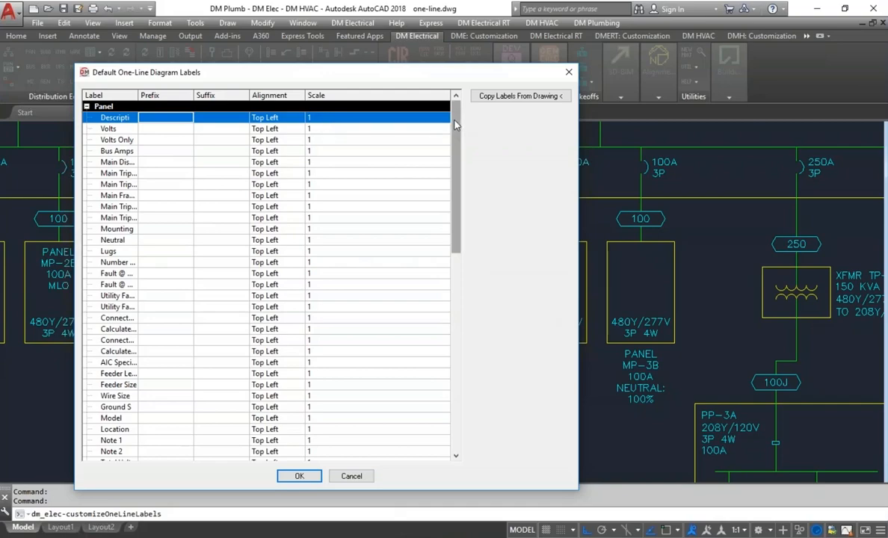
pyautogui.moveTo(455, 127); pyautogui.dragTo(457, 149)
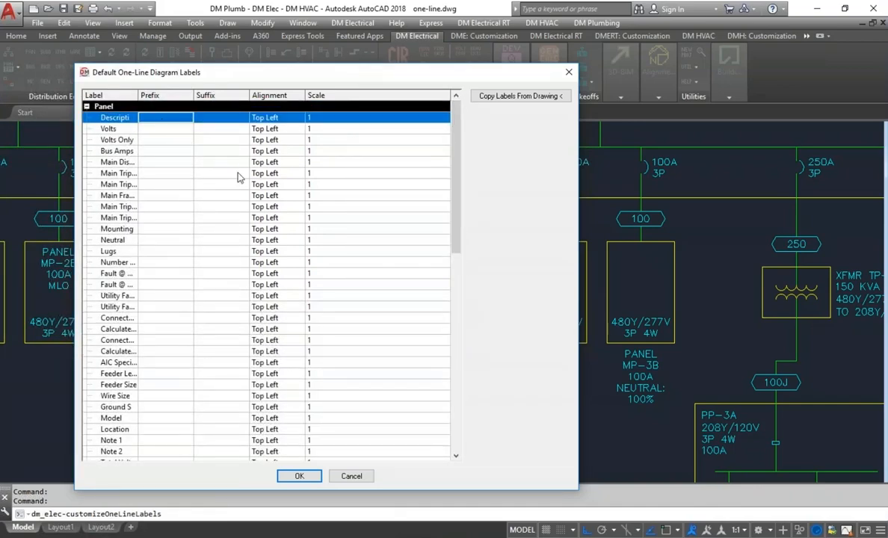
pyautogui.click(515, 97)
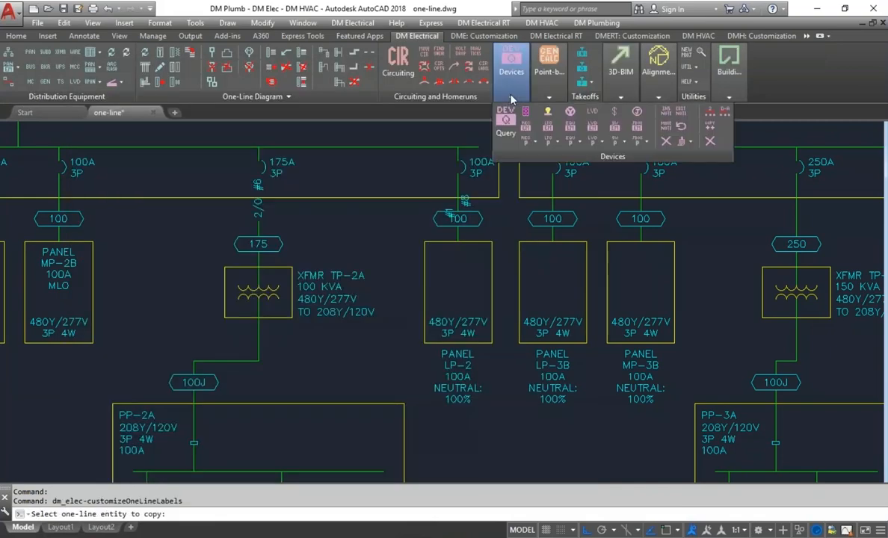
pyautogui.click(491, 294)
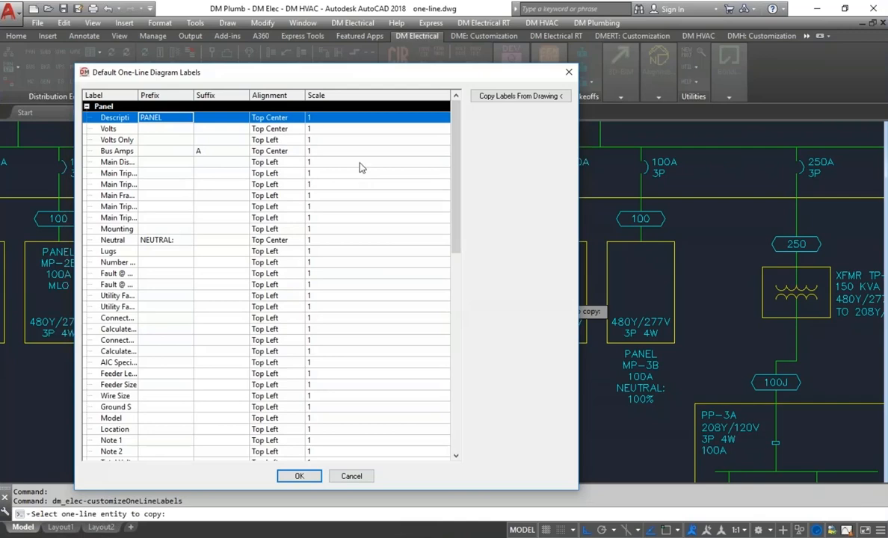
pyautogui.click(299, 479)
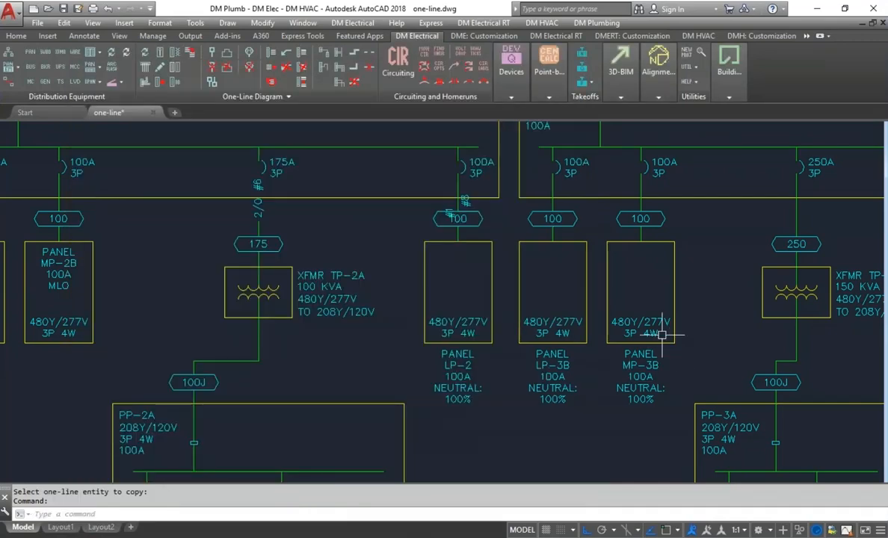
# Erase panel MP-3B from the one-line diagram
pyautogui.write('e')
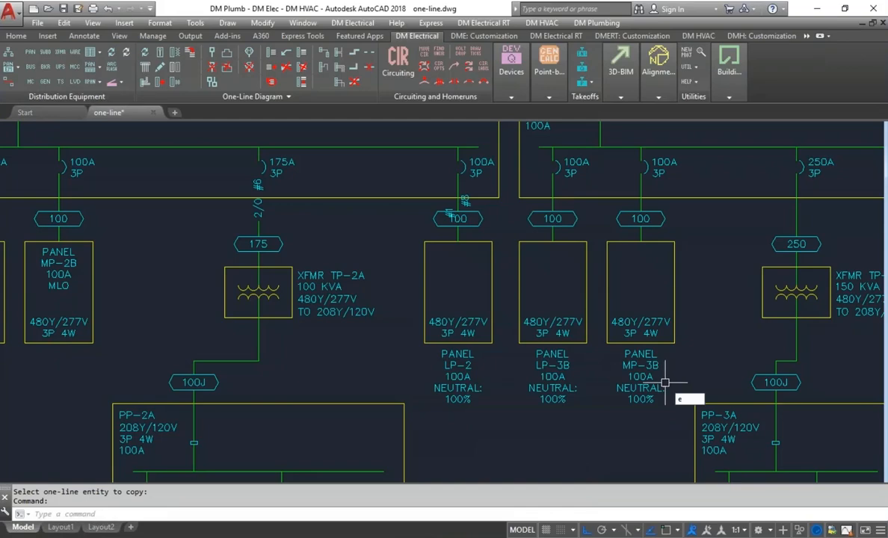
pyautogui.press('Return')
pyautogui.click(662, 357)
pyautogui.press('Return')
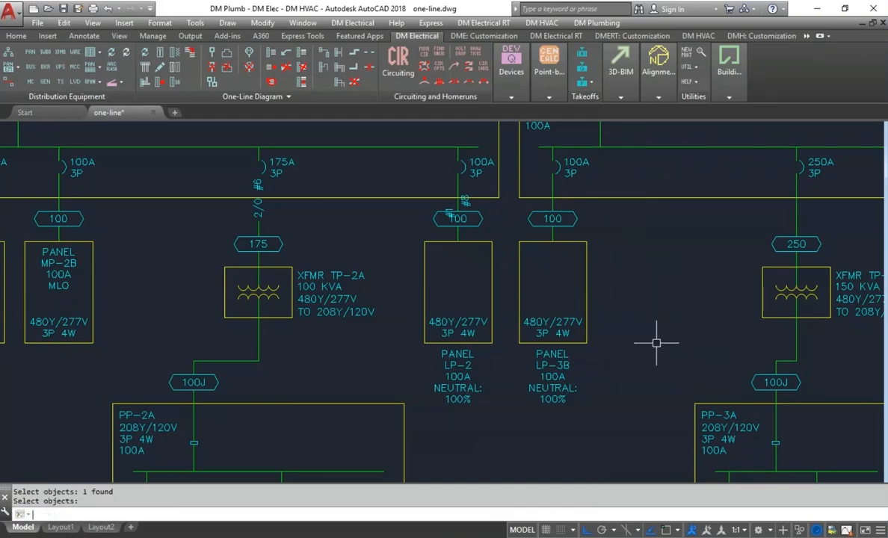
# Insert panel MP-3B as a custom panel box with bus between LP-3B and the 250A feeder, with the bus in its default location
pyautogui.click(147, 51)
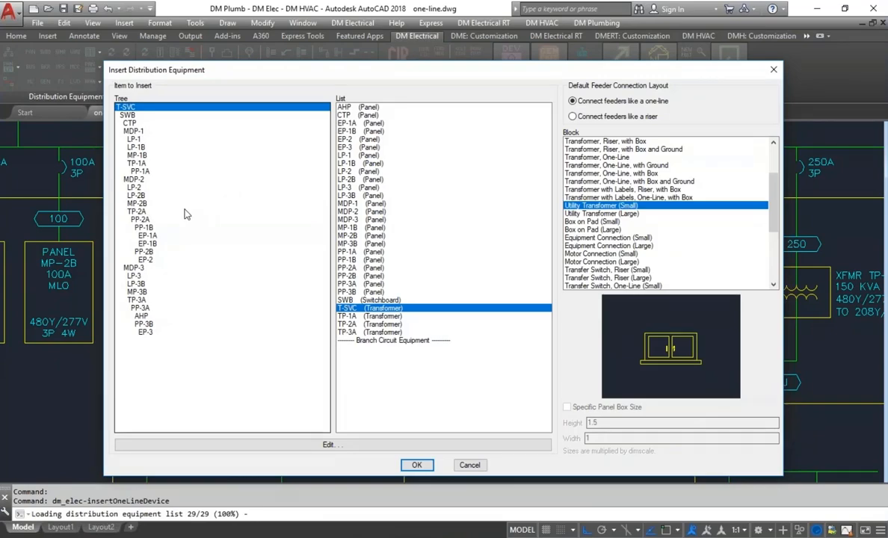
pyautogui.click(138, 292)
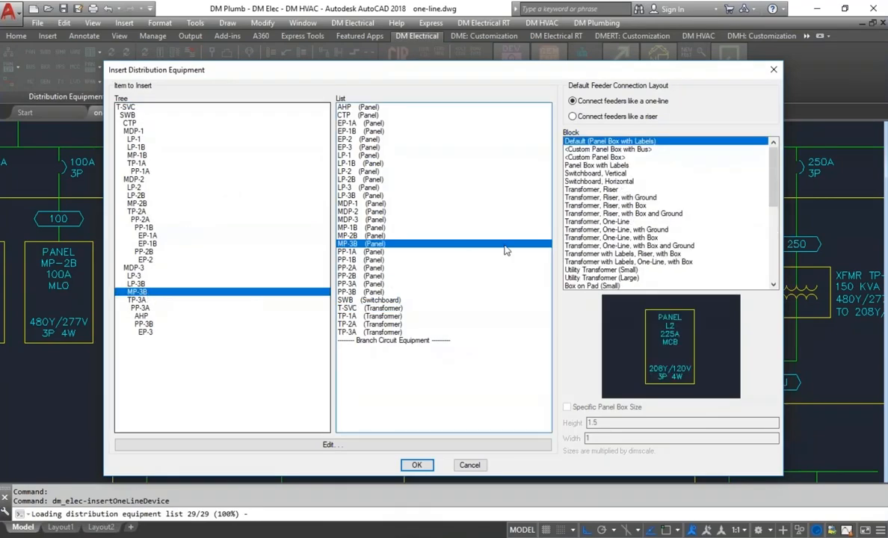
pyautogui.click(606, 150)
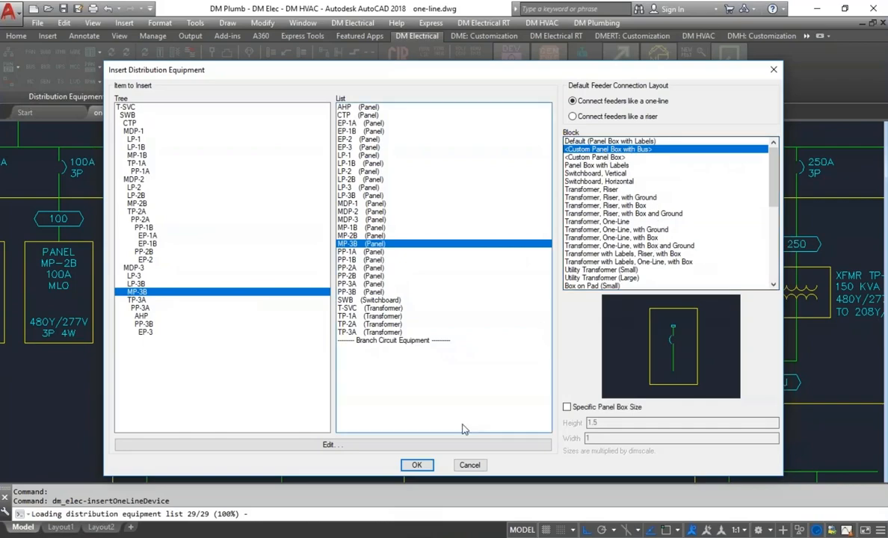
pyautogui.click(417, 465)
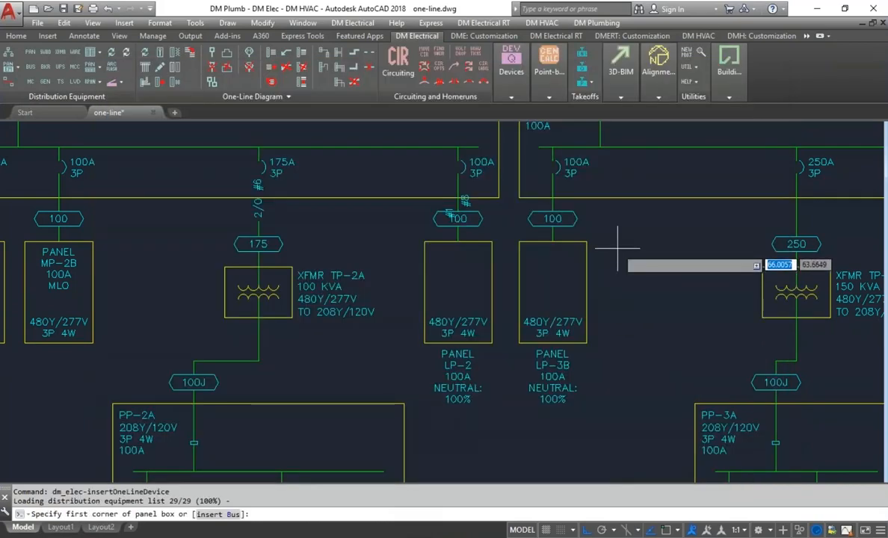
pyautogui.click(625, 242)
pyautogui.click(700, 366)
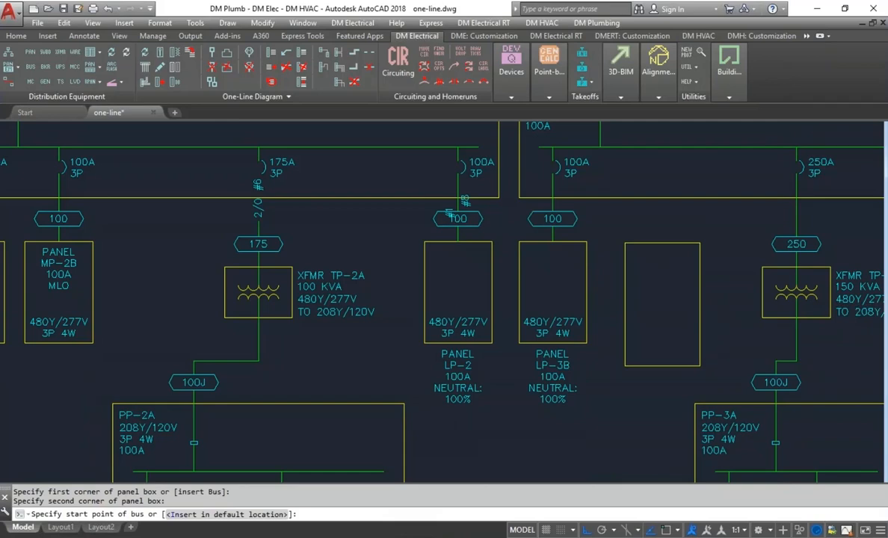
pyautogui.press('Return')
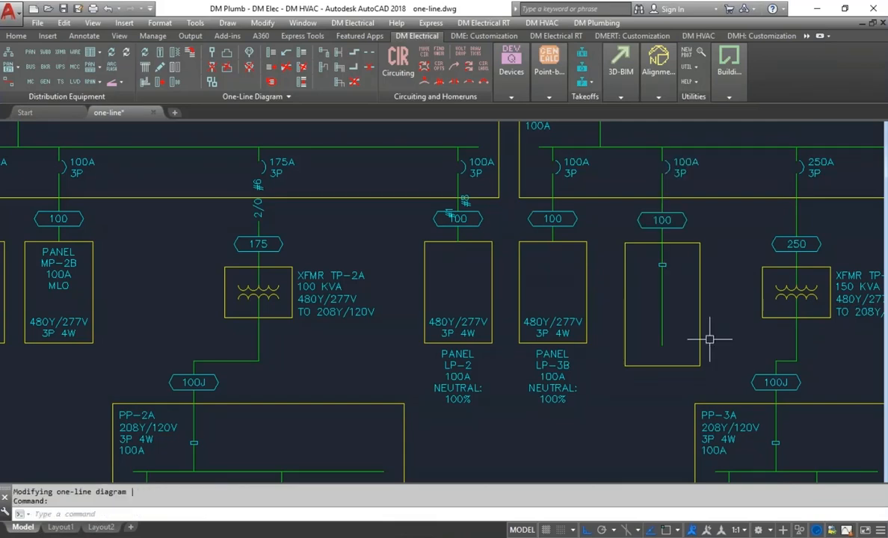
# Insert the Bus Amps label for panel MP-3B inside the upper-left corner of its box
pyautogui.click(271, 54)
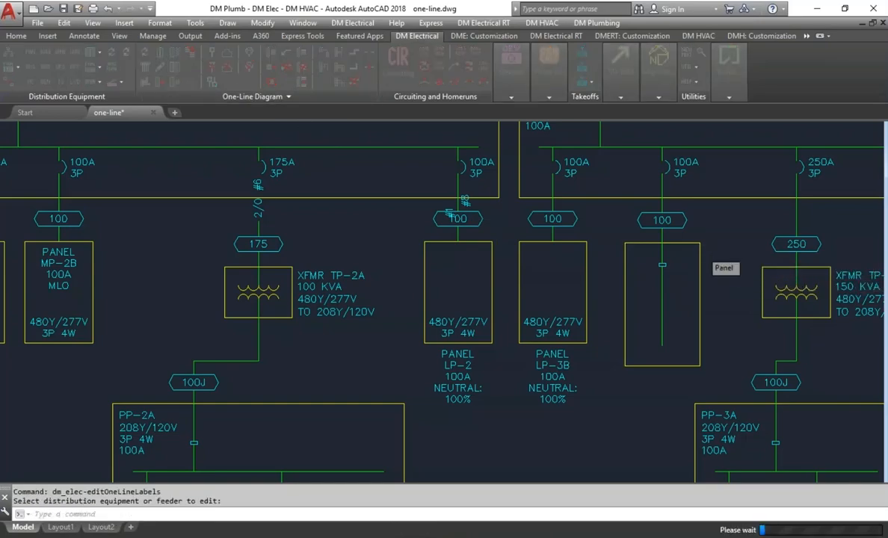
pyautogui.click(662, 265)
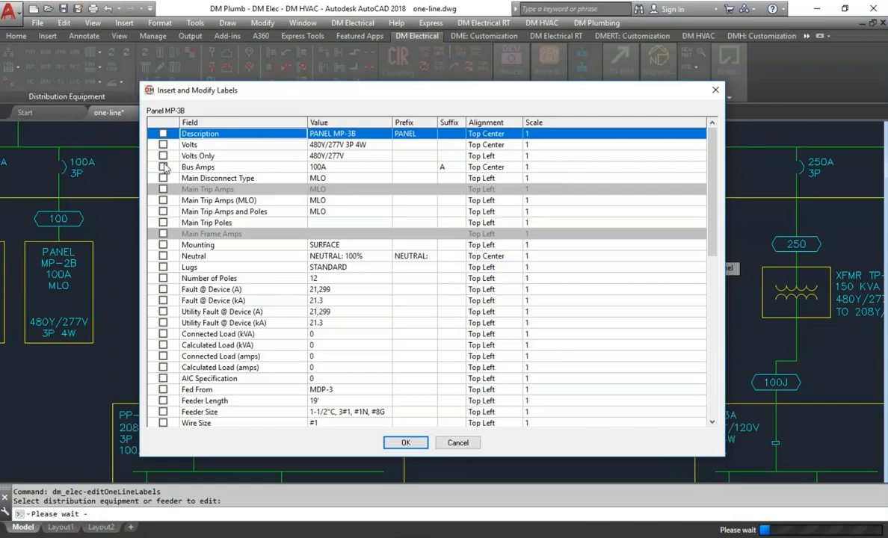
pyautogui.click(163, 167)
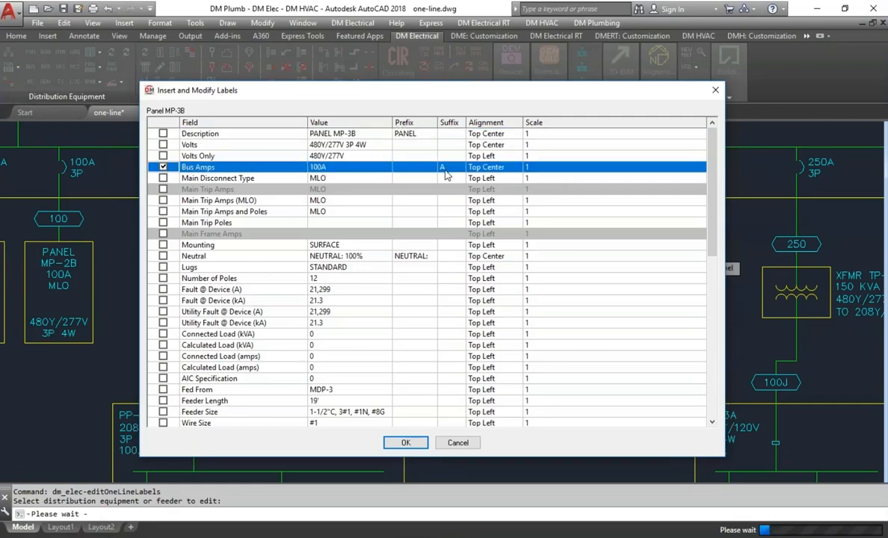
pyautogui.click(406, 443)
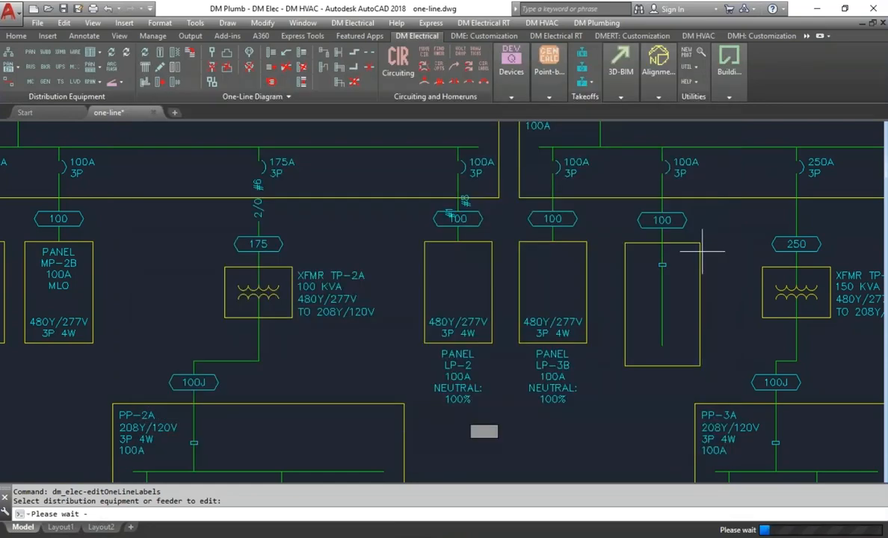
pyautogui.click(644, 255)
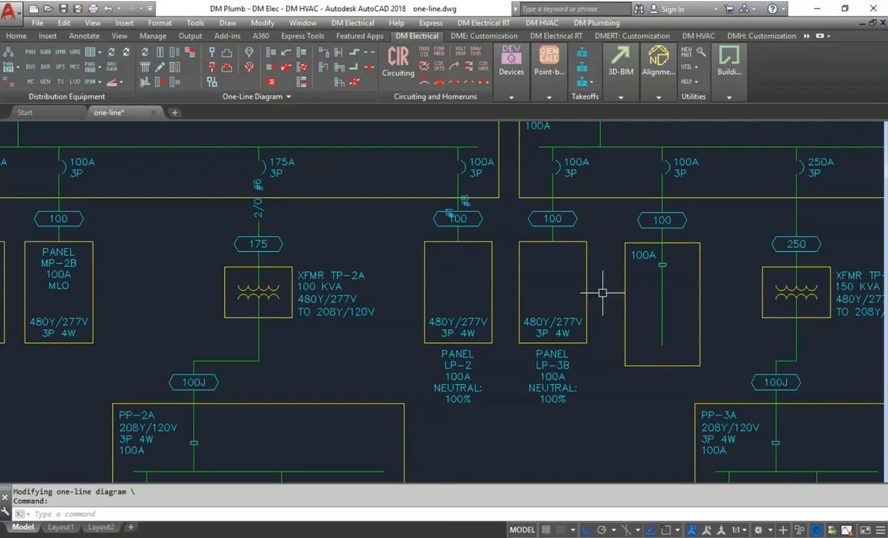
pyautogui.click(626, 279)
pyautogui.press('Escape')
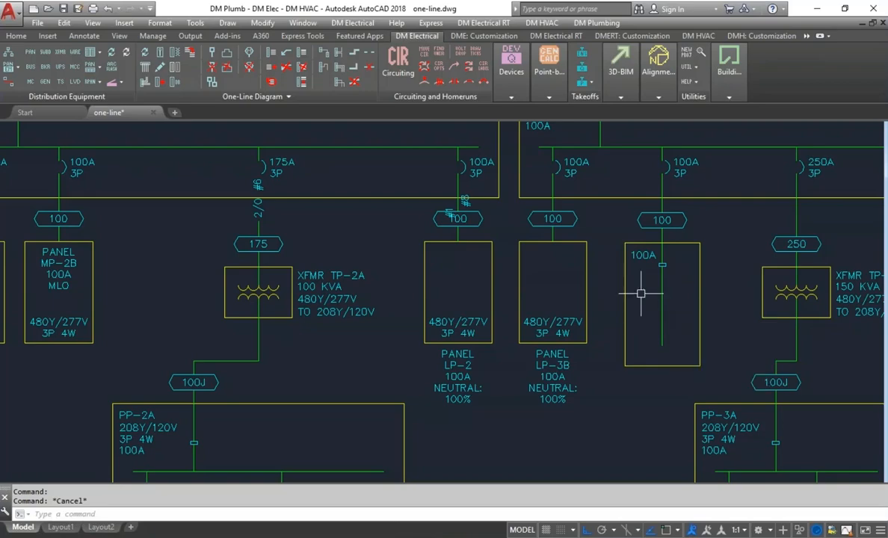
# Create a distribution equipment one-line block from panel LP-2, with file and display name Sample panel, recorded only in the project database
pyautogui.click(353, 23)
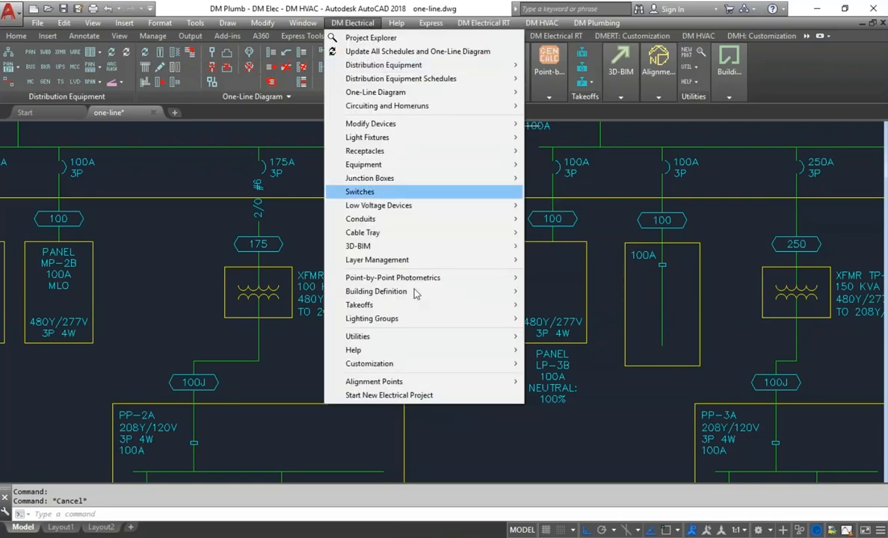
pyautogui.moveTo(410, 367)
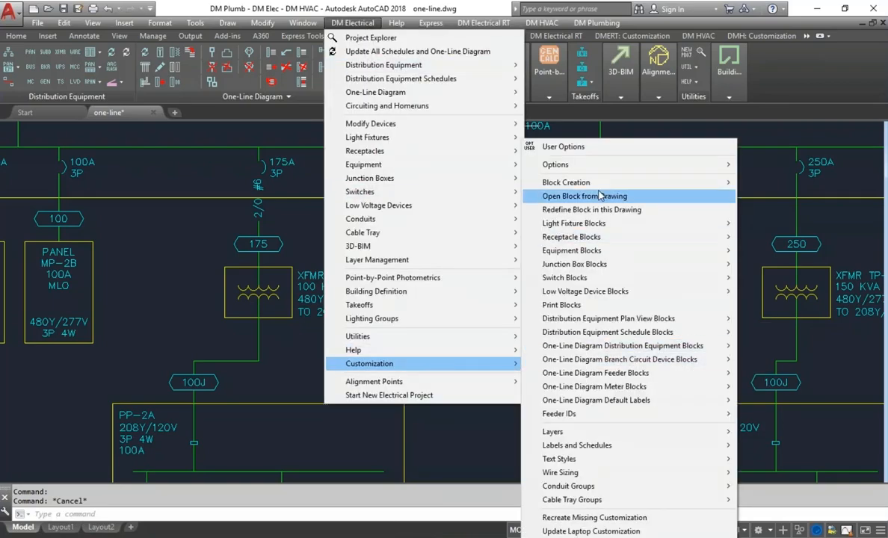
pyautogui.moveTo(598, 187)
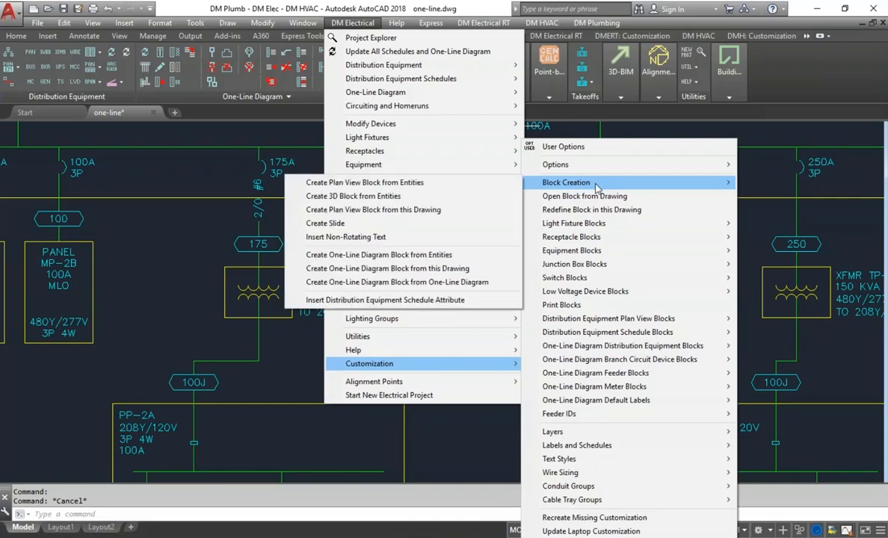
pyautogui.click(494, 283)
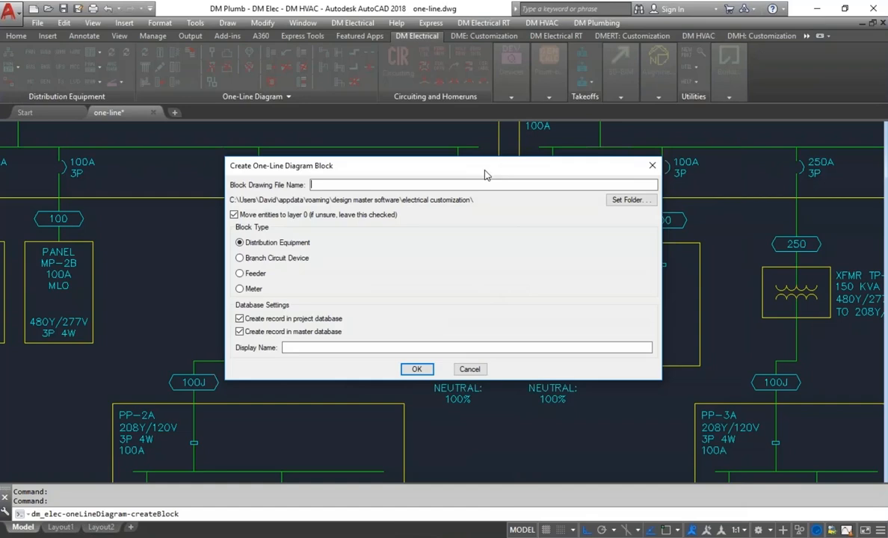
pyautogui.write('Sample panel')
pyautogui.click(256, 334)
pyautogui.click(352, 347)
pyautogui.write('Sample panel')
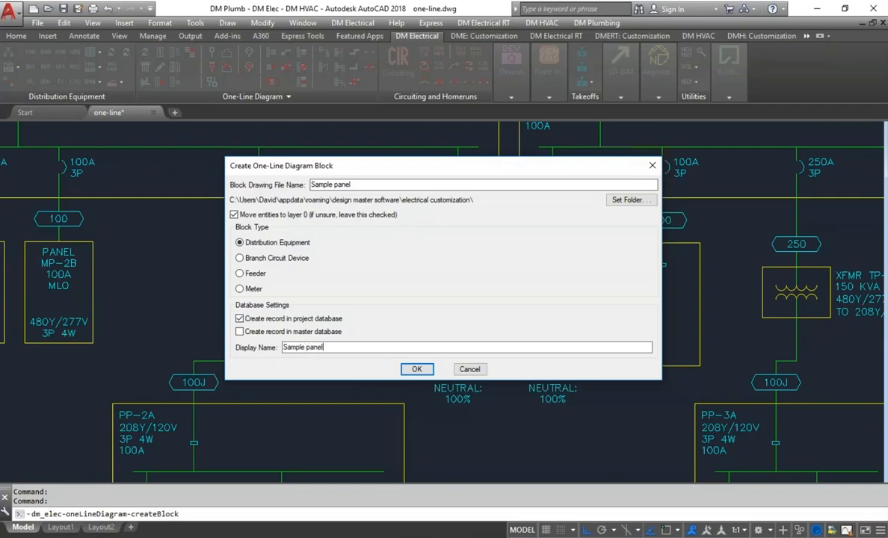
pyautogui.click(417, 369)
pyautogui.click(449, 341)
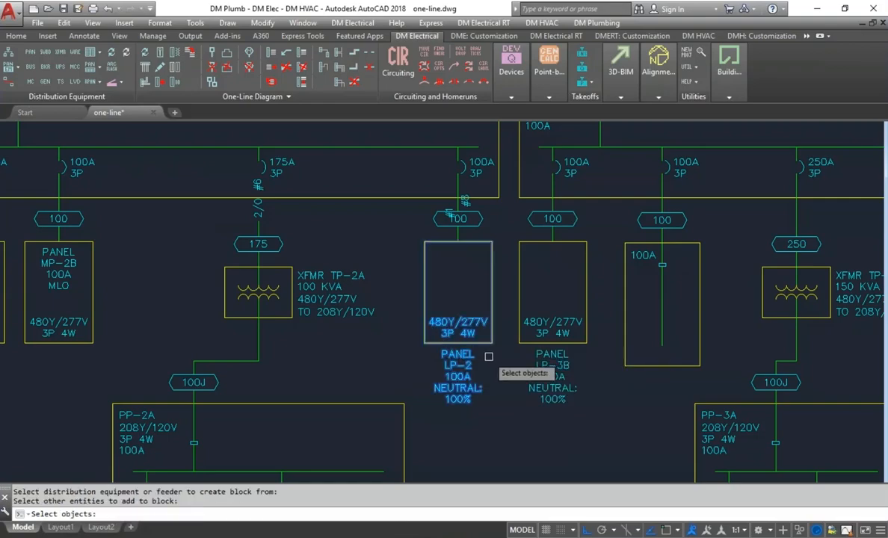
pyautogui.press('Return')
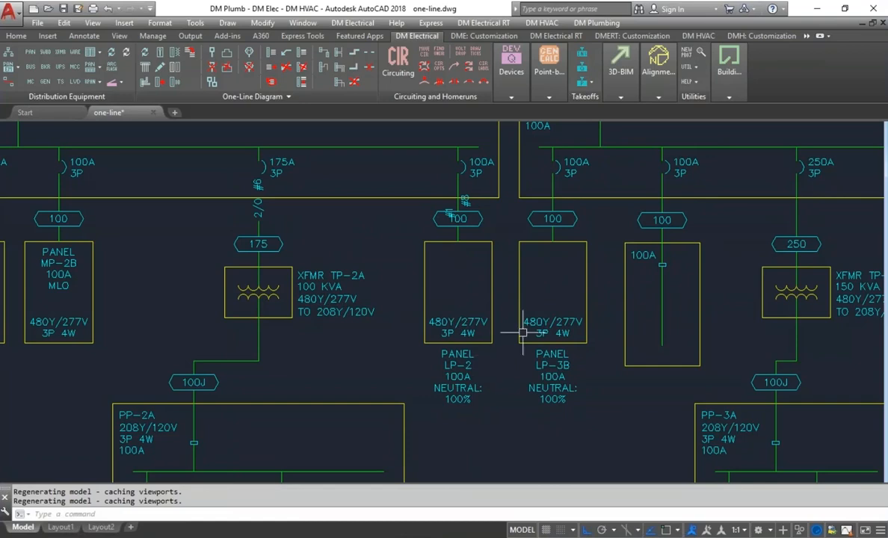
# Erase the bus-style panel MP-3B from the one-line diagram
pyautogui.write('e')
pyautogui.press('Return')
pyautogui.click(662, 288)
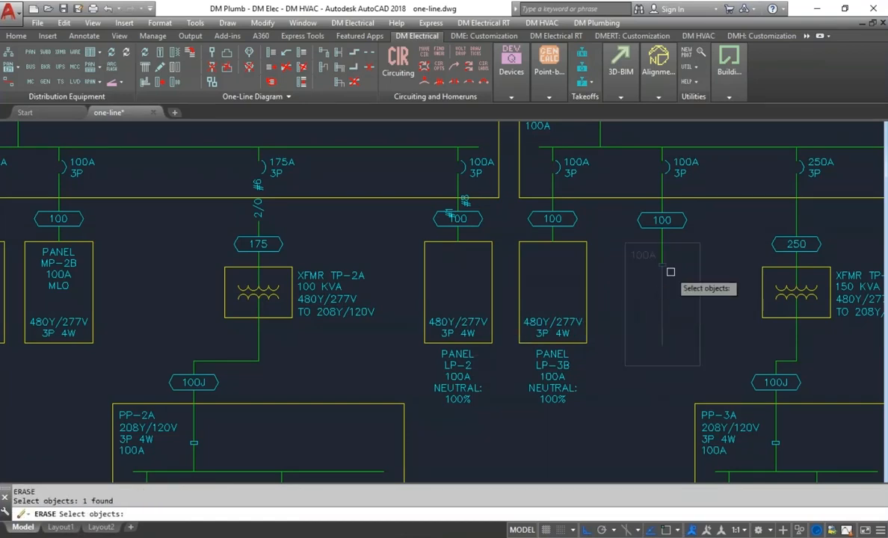
pyautogui.press('Return')
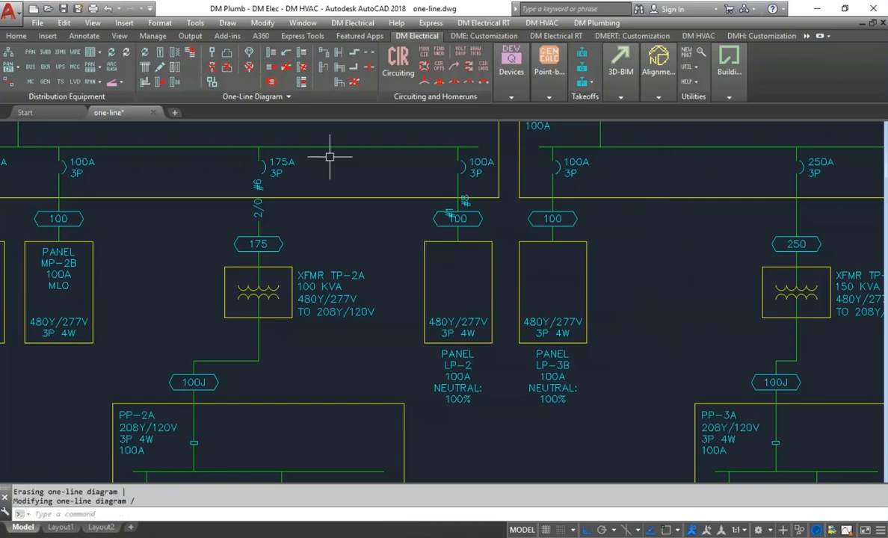
# Insert panel MP-3B with the Sample panel block between LP-3B and the 250A feeder
pyautogui.click(158, 57)
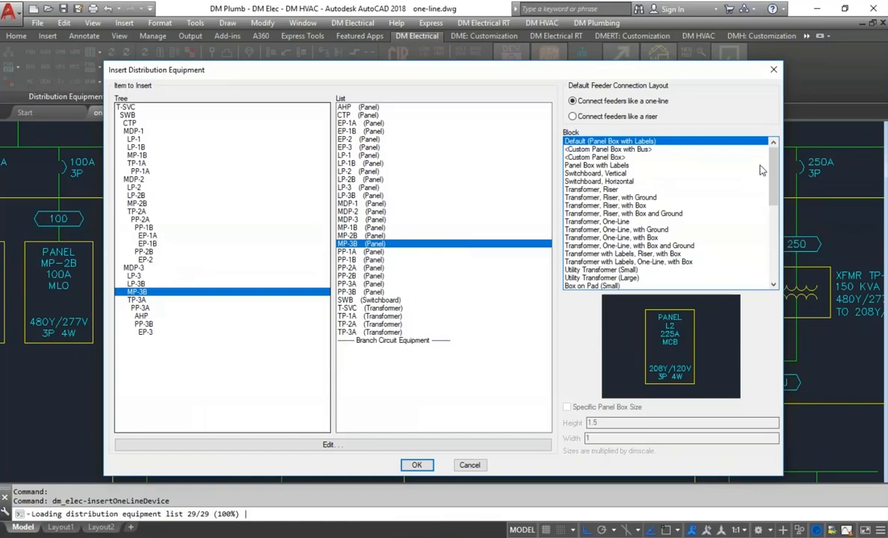
pyautogui.moveTo(774, 174); pyautogui.dragTo(783, 249)
pyautogui.click(584, 286)
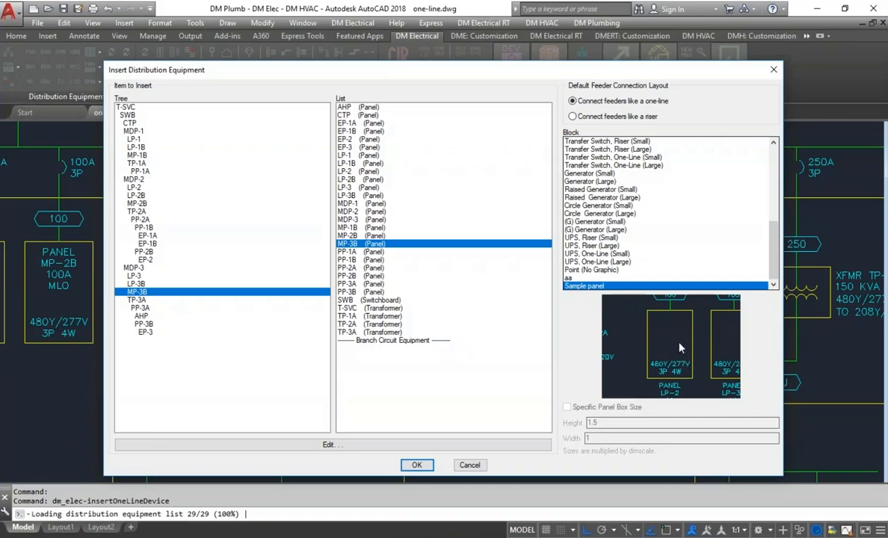
pyautogui.click(416, 464)
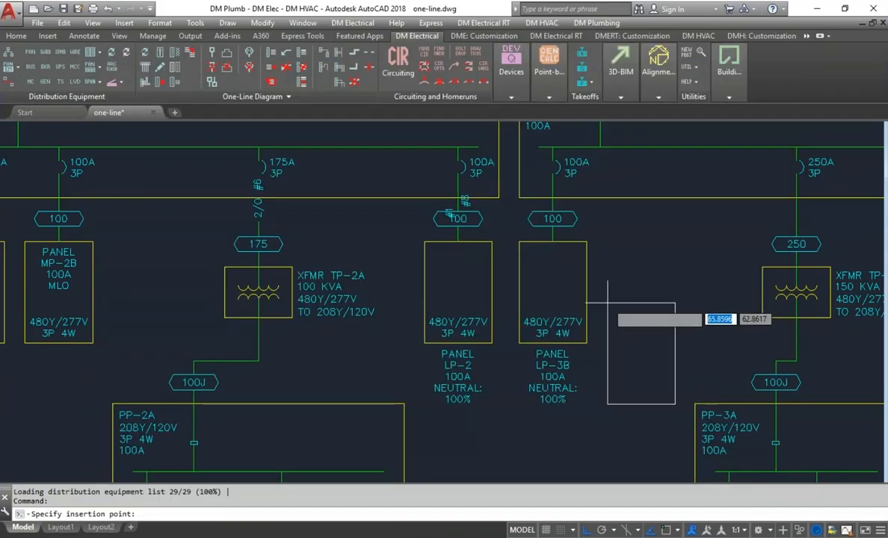
pyautogui.click(627, 246)
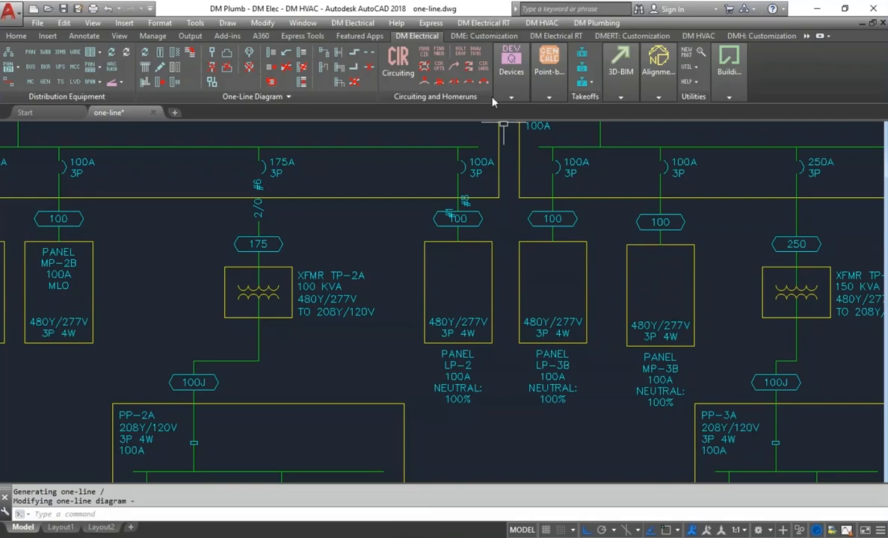
# Create a new preview slide framing panel MP-3B and its labels, overwriting Sample panel.sld
pyautogui.click(365, 23)
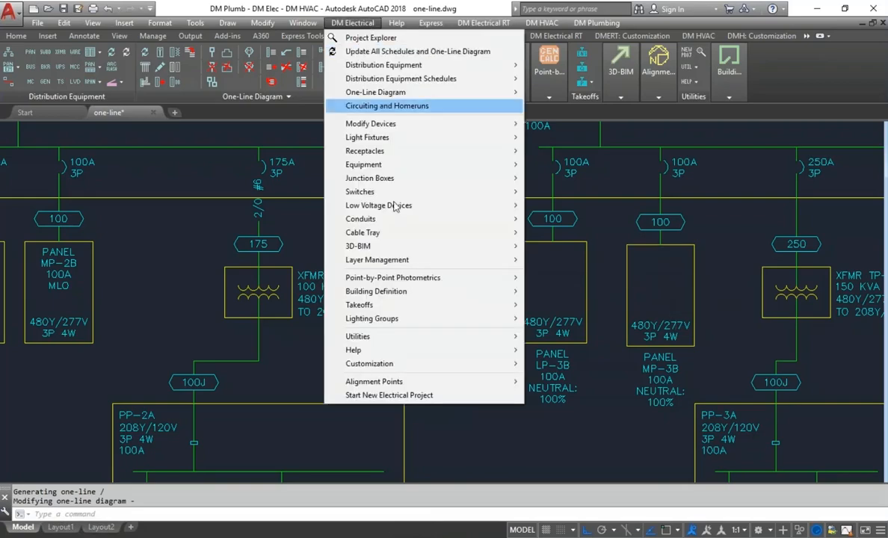
pyautogui.moveTo(384, 369)
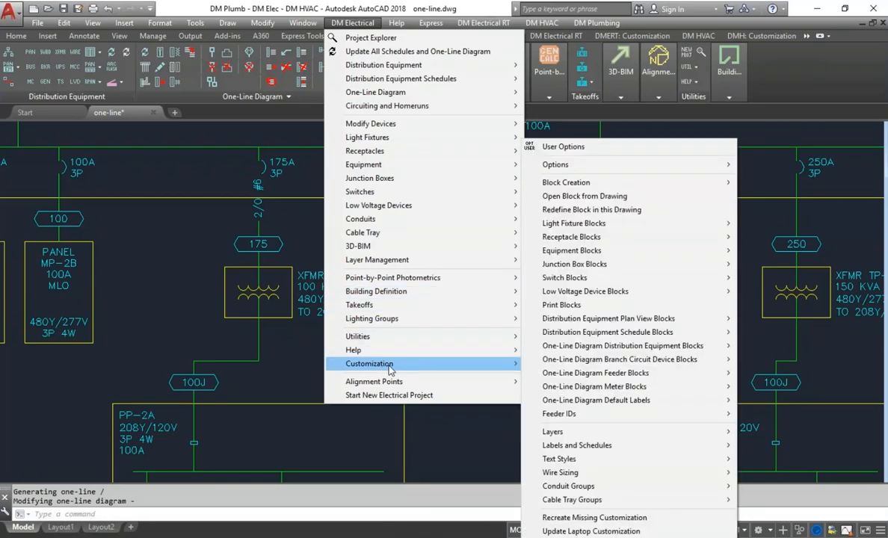
pyautogui.moveTo(646, 184)
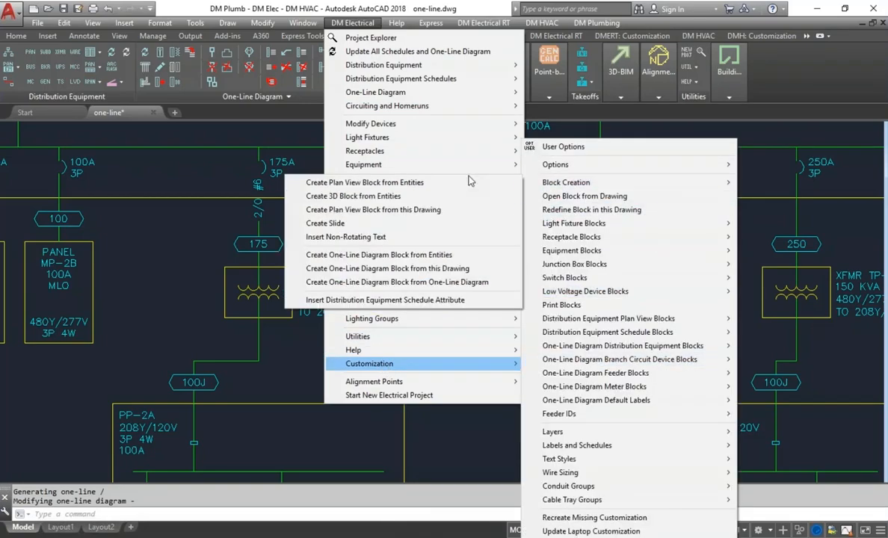
pyautogui.click(417, 224)
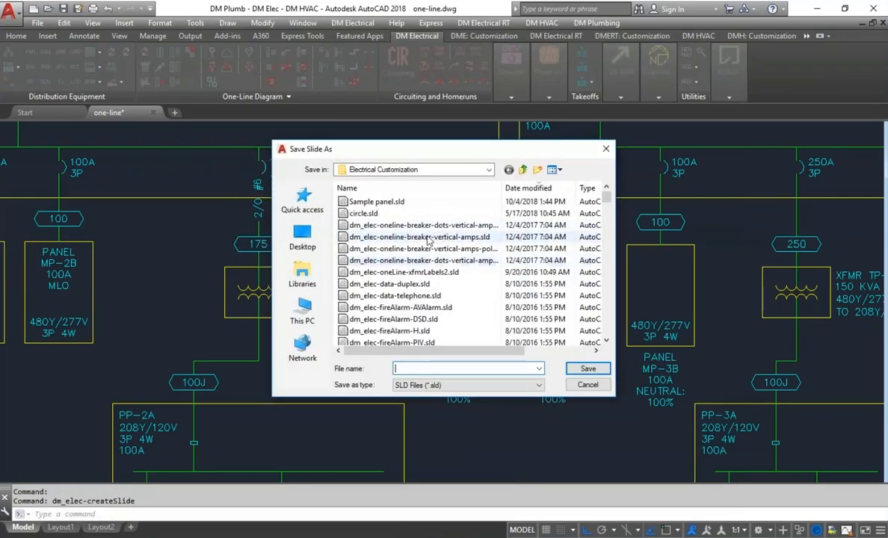
pyautogui.click(385, 202)
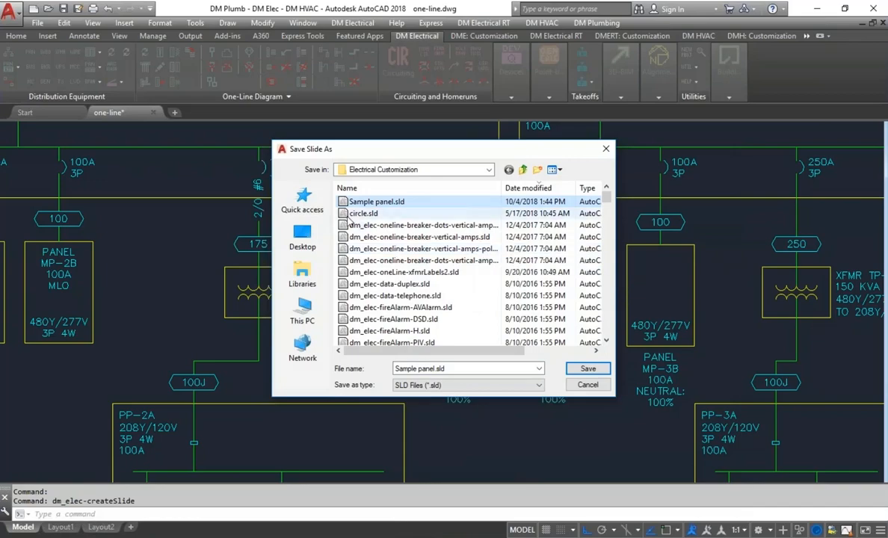
pyautogui.click(594, 376)
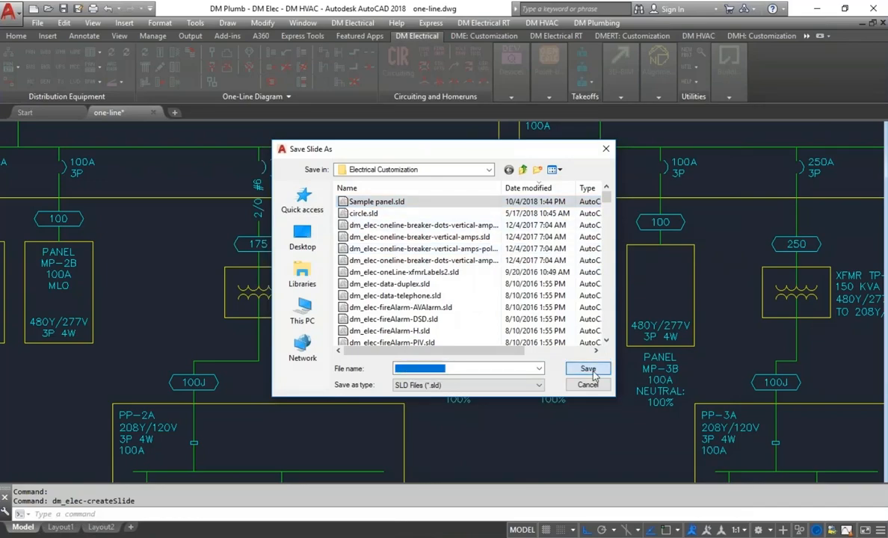
pyautogui.click(476, 278)
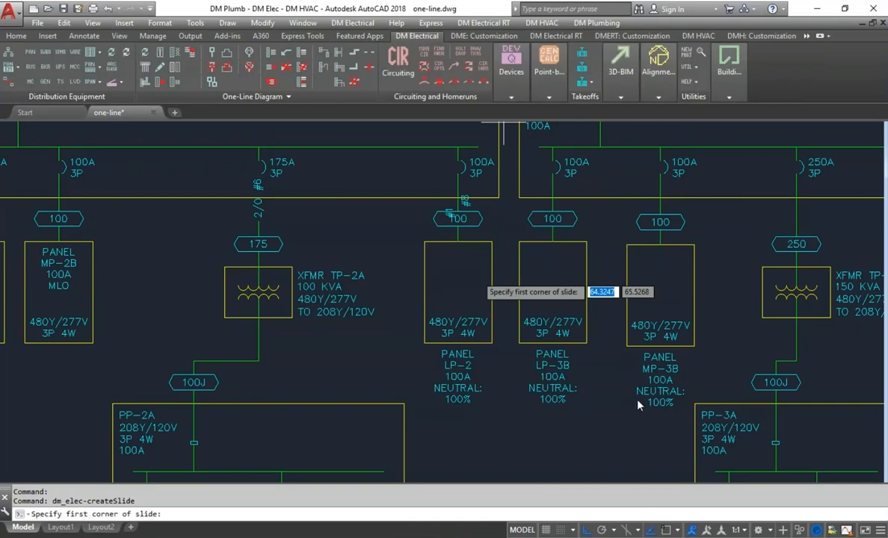
pyautogui.click(610, 419)
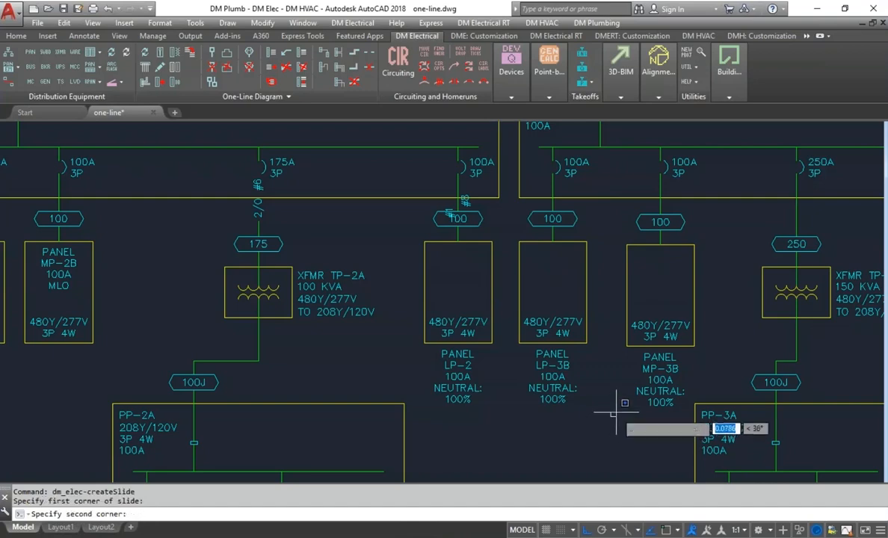
pyautogui.click(714, 202)
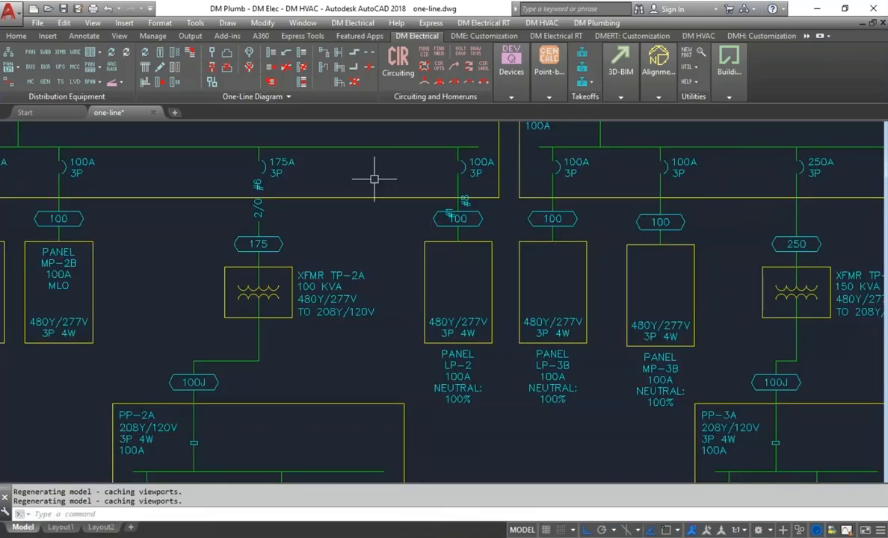
# Check the Sample panel block's preview image in the distribution equipment insertion options without inserting anything
pyautogui.click(160, 54)
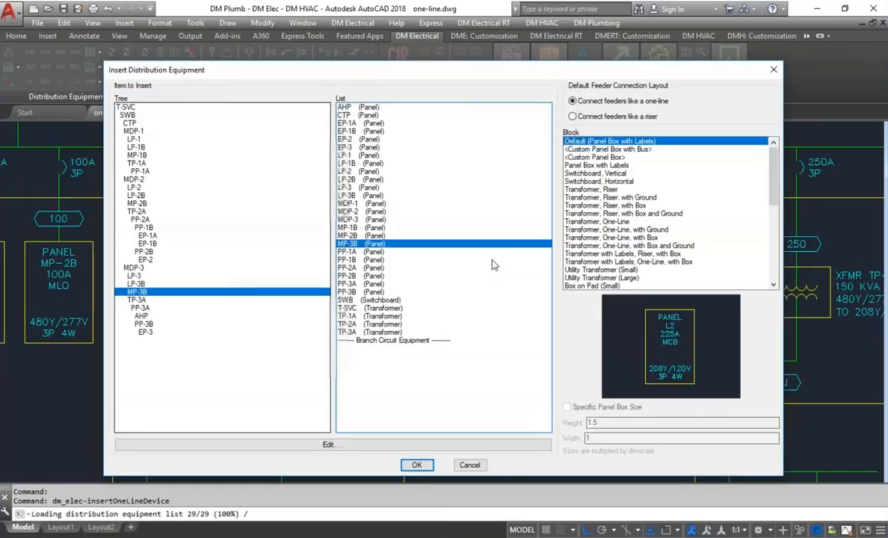
pyautogui.moveTo(774, 173); pyautogui.dragTo(775, 273)
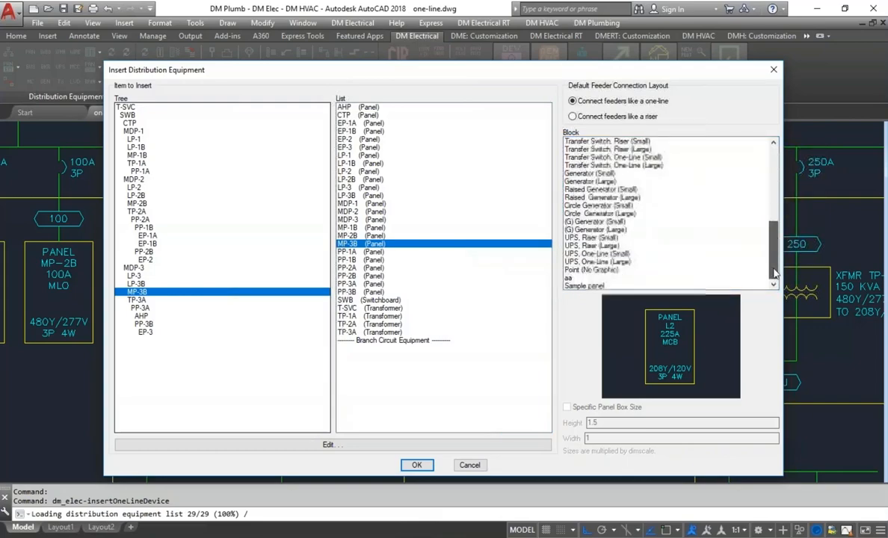
pyautogui.click(591, 286)
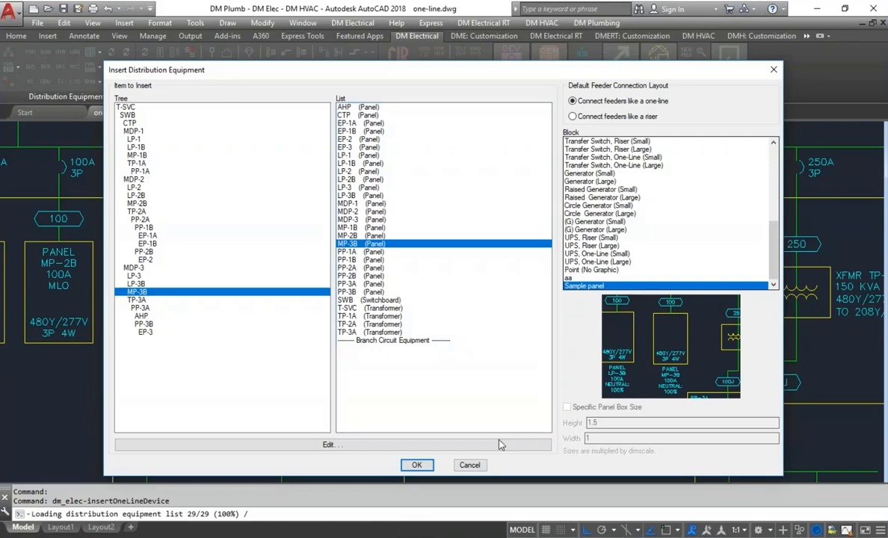
pyautogui.click(474, 464)
# Move panel MP-3B to the open area well to the right of PP-3A, below the level of panel LP-3
pyautogui.scroll(-2, 603, 308)
pyautogui.moveTo(630, 299); pyautogui.dragTo(518, 303, button='middle')
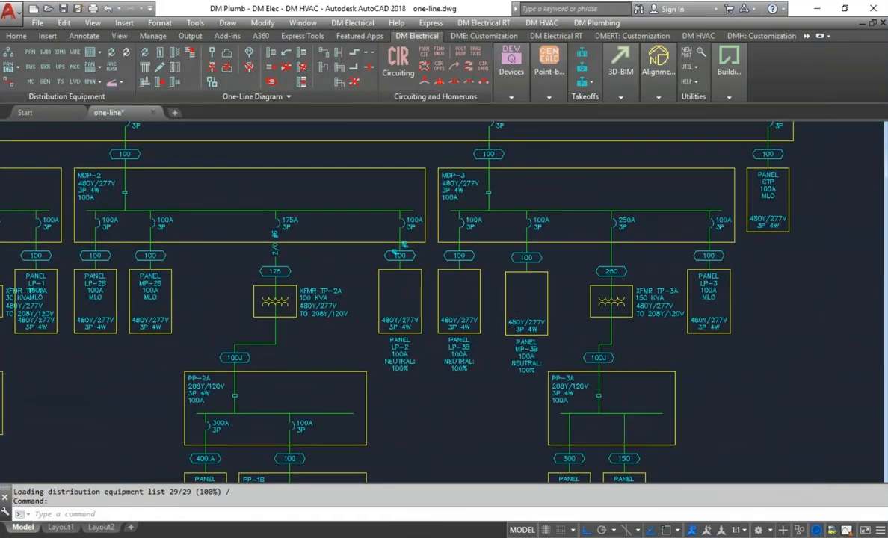
pyautogui.write('m')
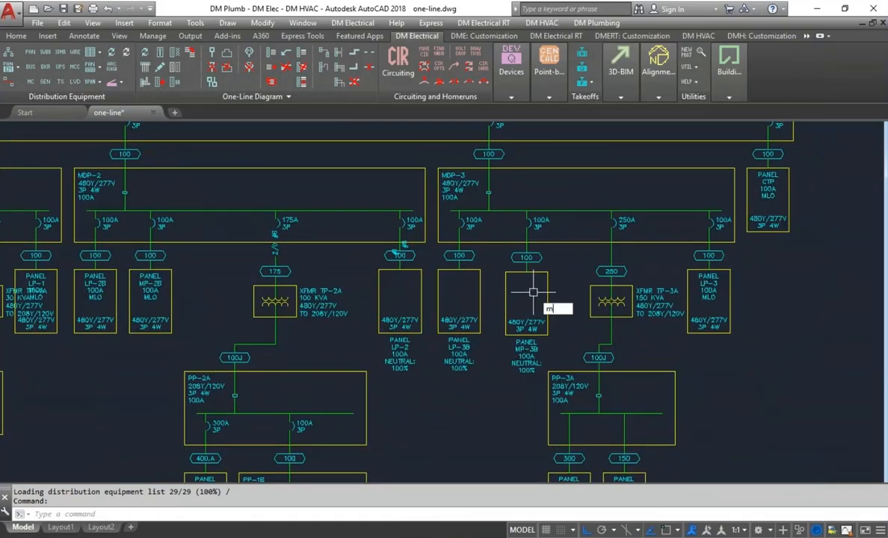
pyautogui.press('Return')
pyautogui.click(527, 293)
pyautogui.press('Return')
pyautogui.click(531, 290)
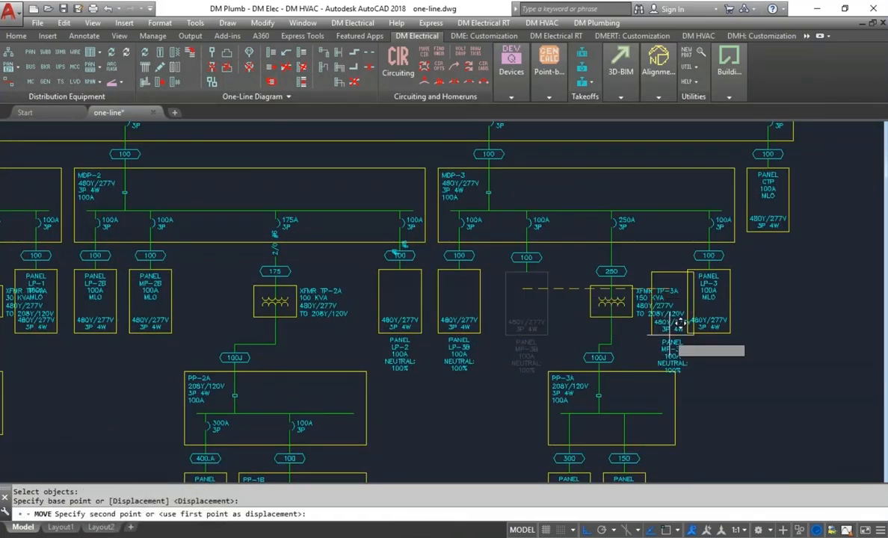
pyautogui.moveTo(720, 293); pyautogui.dragTo(453, 259, button='middle')
pyautogui.click(711, 356)
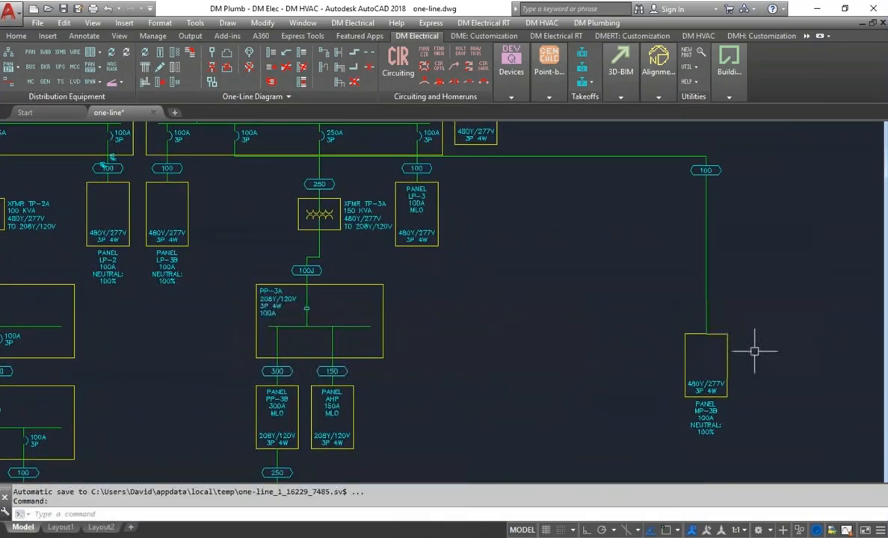
# Recreate the preview slide Sample panel.sld, overwriting the existing file and framing panel MP-3B and its labels in the open area
pyautogui.moveTo(754, 350); pyautogui.dragTo(509, 321, button='middle')
pyautogui.scroll(2, 536, 361)
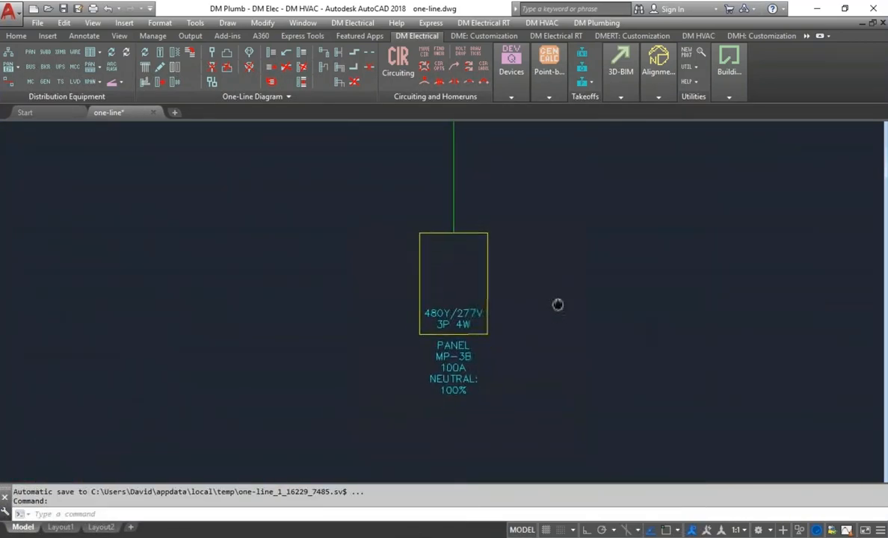
pyautogui.moveTo(557, 304); pyautogui.dragTo(553, 296, button='middle')
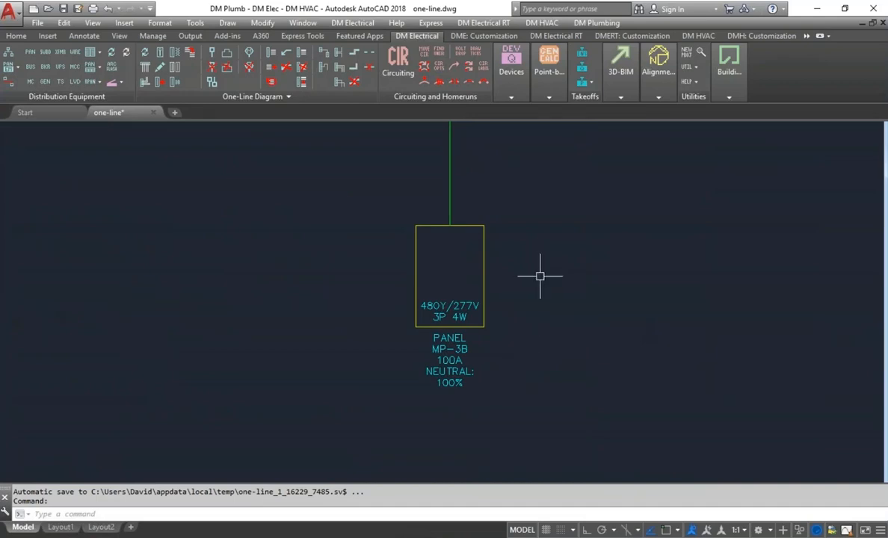
pyautogui.click(365, 24)
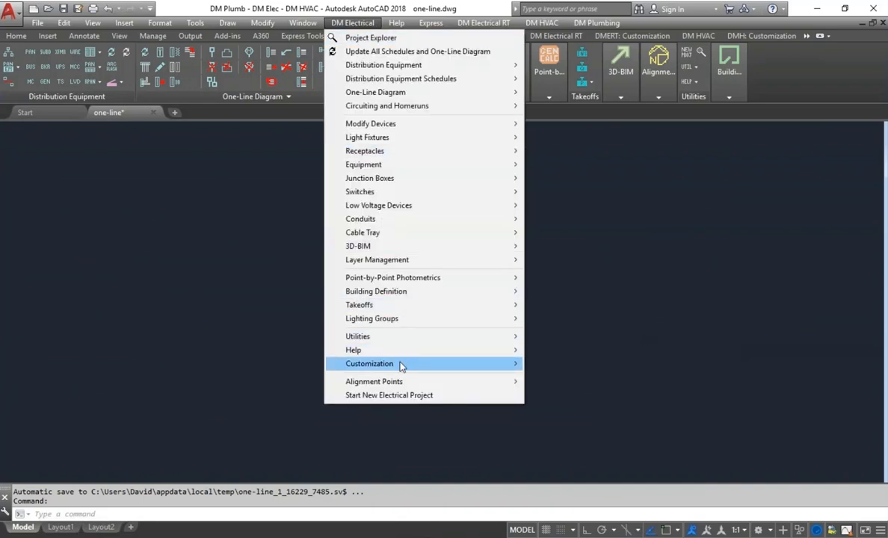
pyautogui.moveTo(398, 364)
pyautogui.moveTo(596, 184)
pyautogui.click(321, 238)
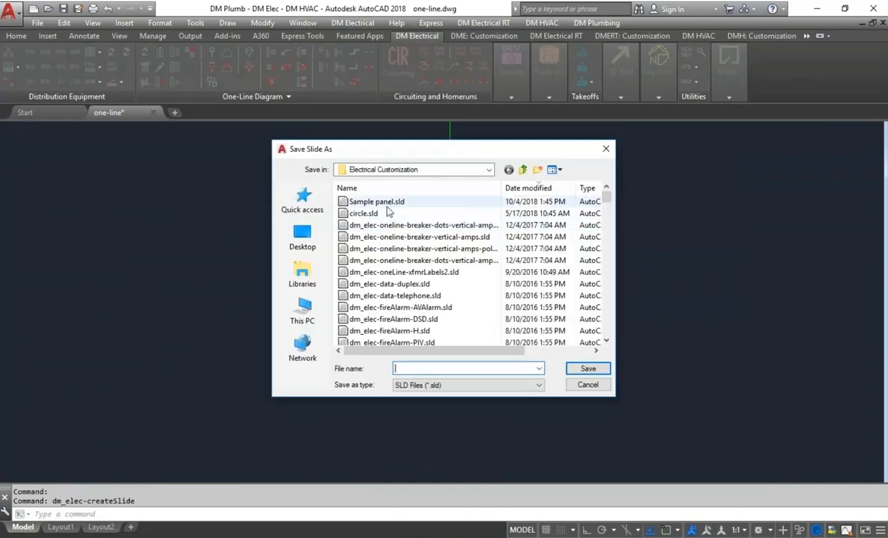
pyautogui.click(351, 200)
pyautogui.click(587, 368)
pyautogui.click(389, 395)
pyautogui.click(509, 213)
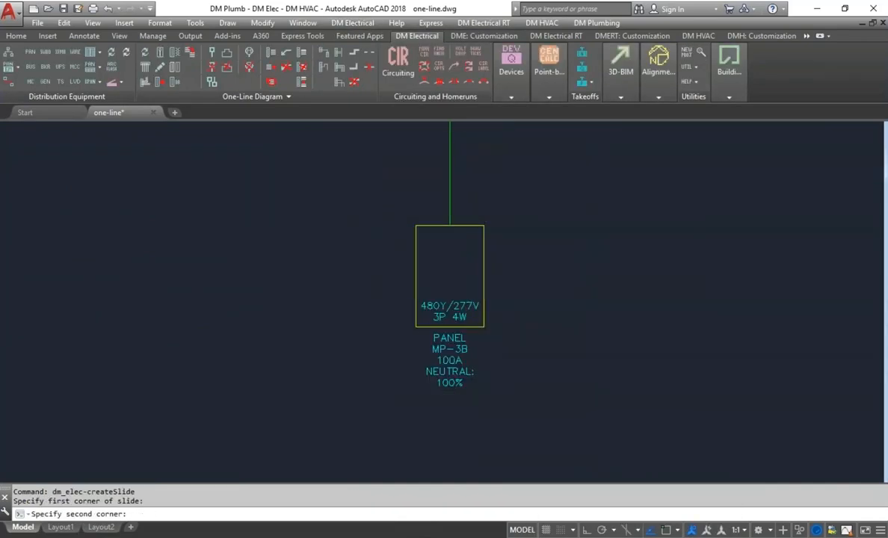
# Check the recreated Sample panel preview among the blocks for inserting distribution equipment, and leave without placing any equipment
pyautogui.click(160, 53)
pyautogui.scroll(-7, 641, 194)
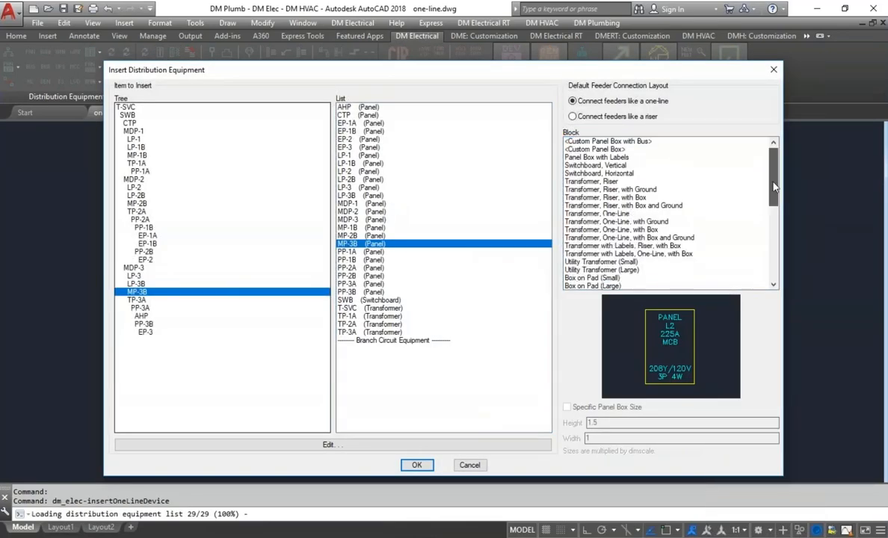
pyautogui.click(615, 286)
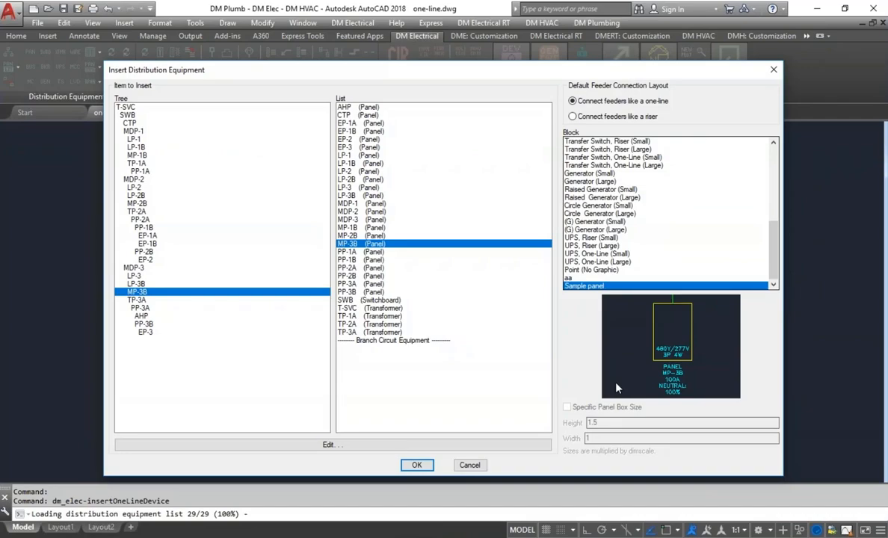
pyautogui.click(416, 465)
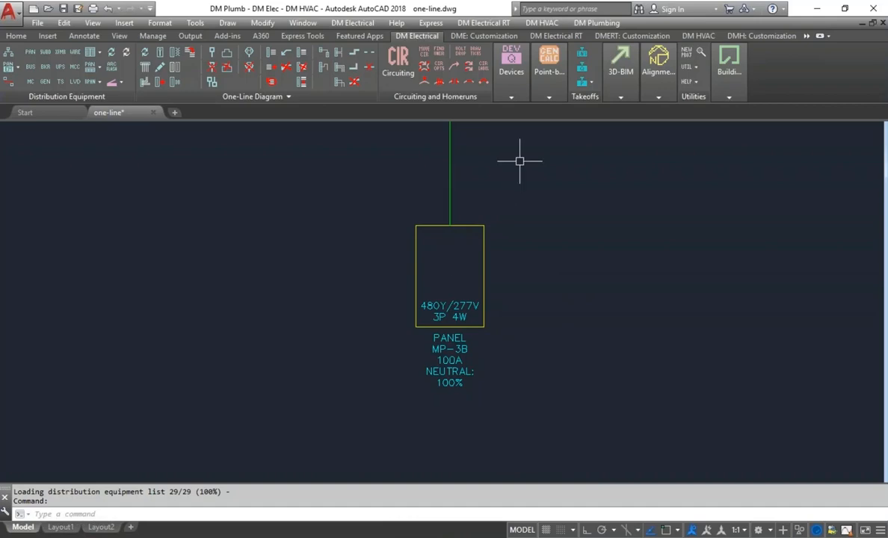
# Set the text style of the ONE LINE key to ARIAL in the project text styles list
pyautogui.click(351, 22)
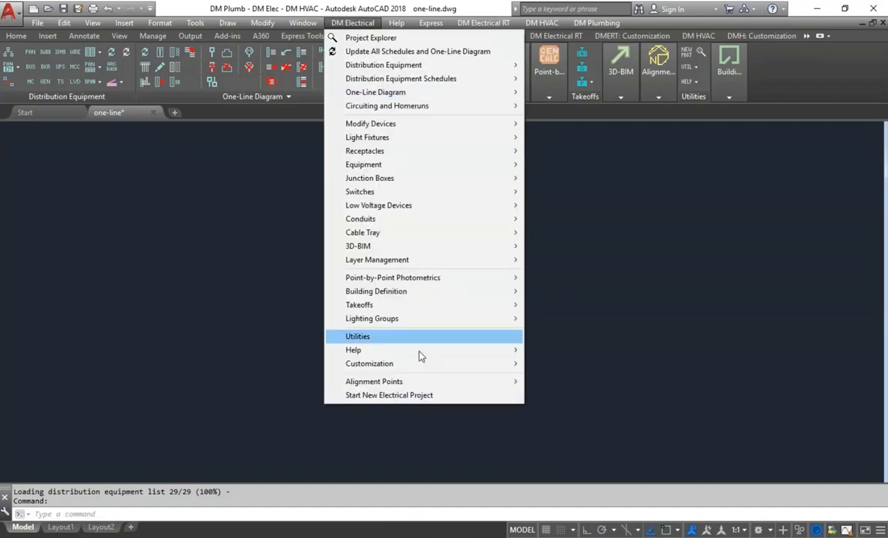
pyautogui.moveTo(423, 367)
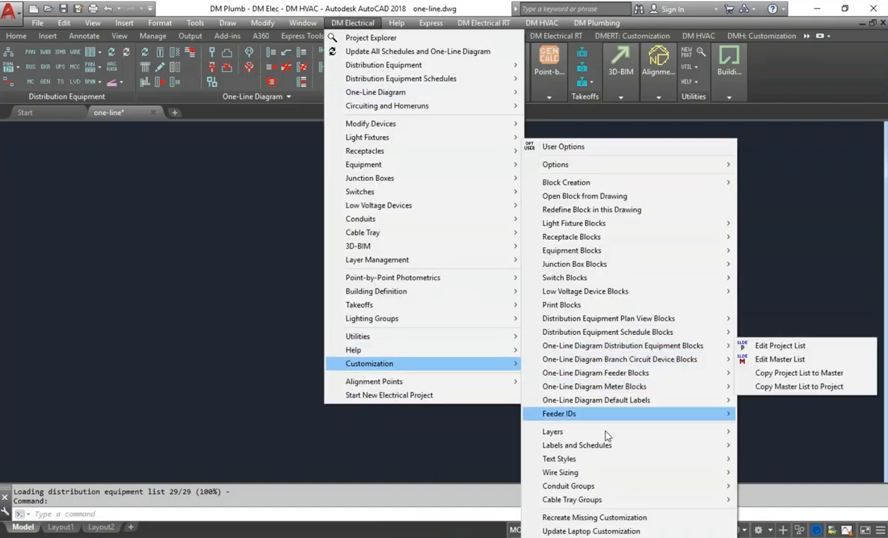
pyautogui.moveTo(607, 462)
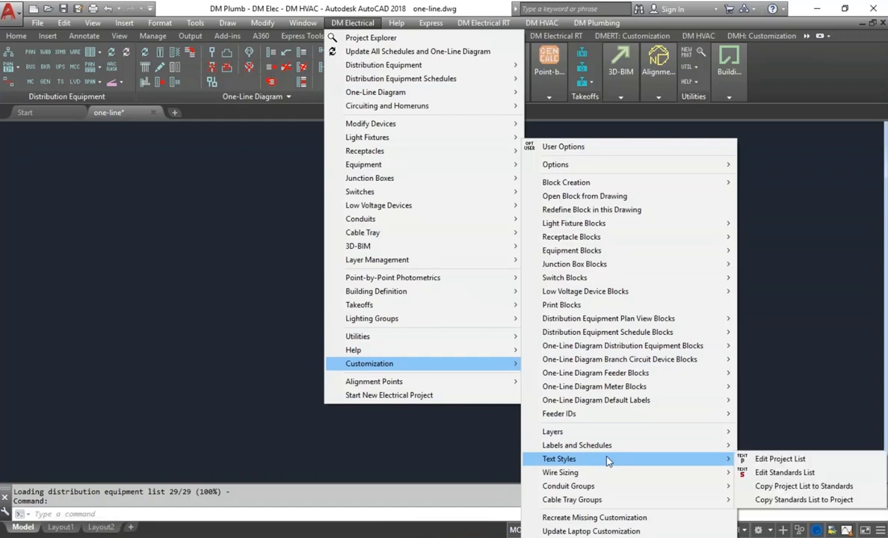
pyautogui.click(744, 459)
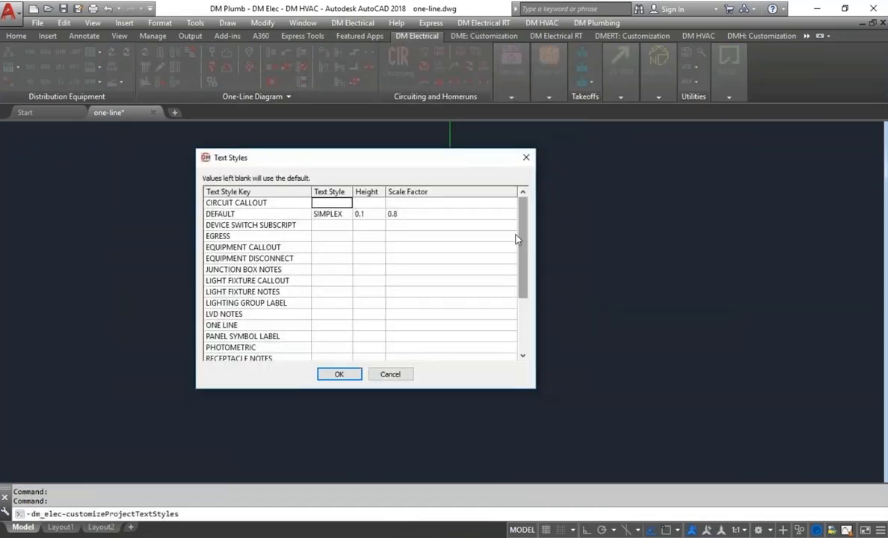
pyautogui.moveTo(520, 230); pyautogui.dragTo(515, 303)
pyautogui.click(308, 237)
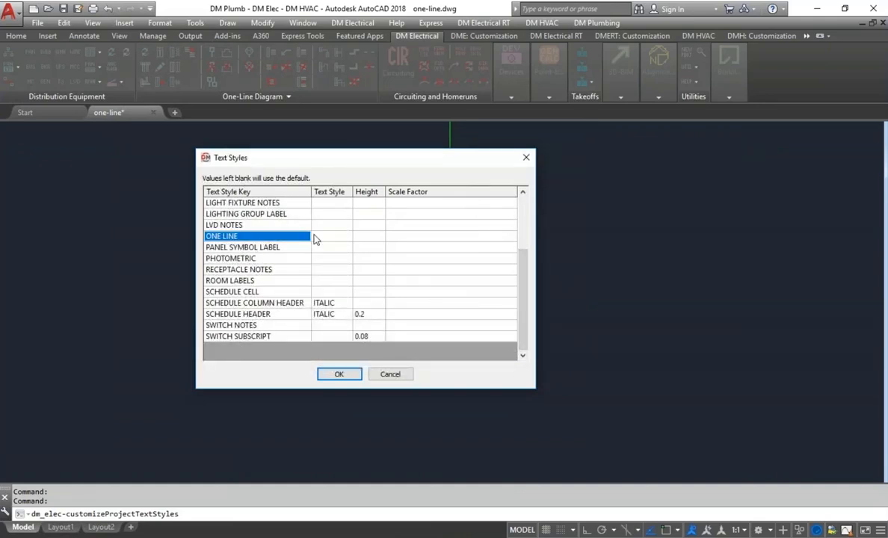
pyautogui.click(332, 238)
pyautogui.scroll(1, 426, 296)
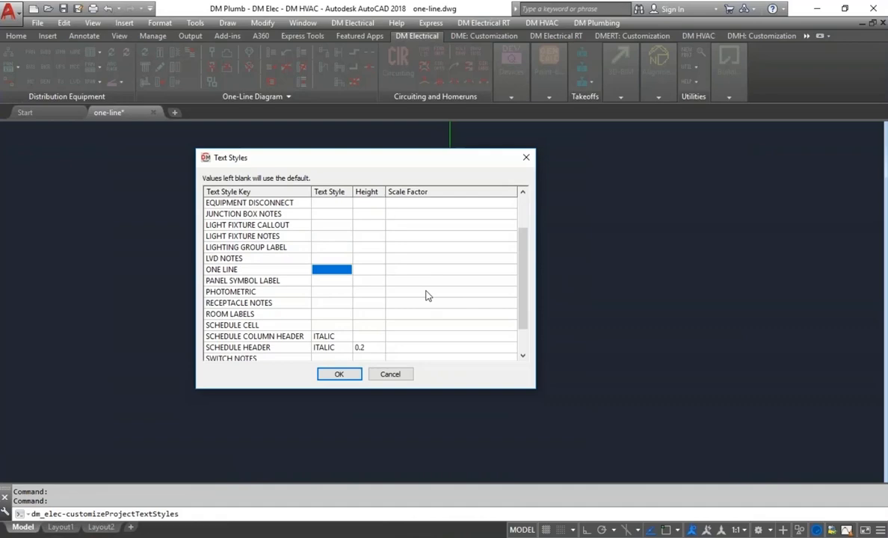
pyautogui.write('ARIAL')
pyautogui.press('Return')
pyautogui.click(340, 374)
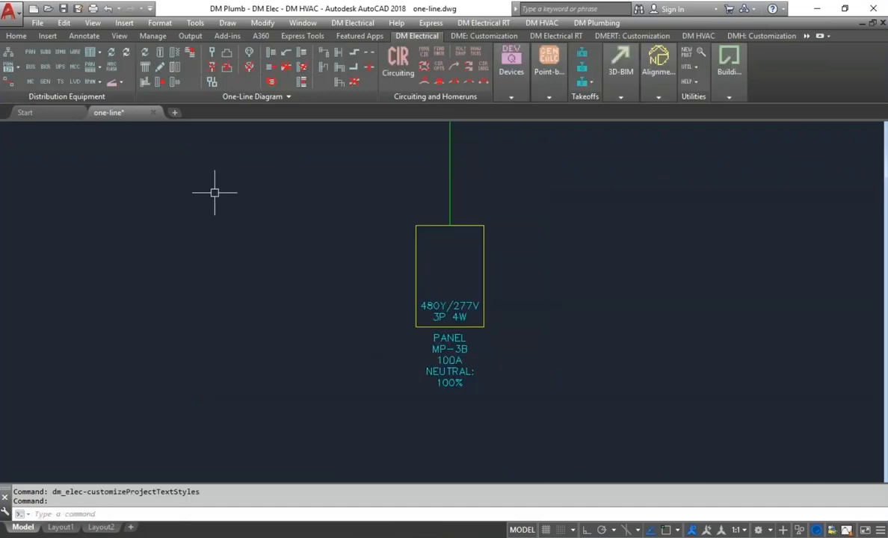
# Update the one-line diagram to apply the project text style, and inspect panel MP-3B's labels up close
pyautogui.click(145, 53)
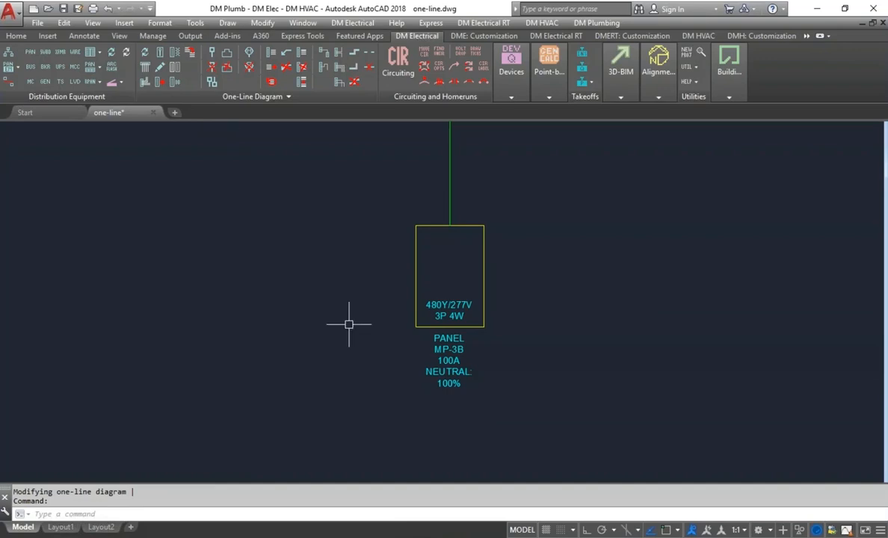
pyautogui.scroll(4, 349, 321)
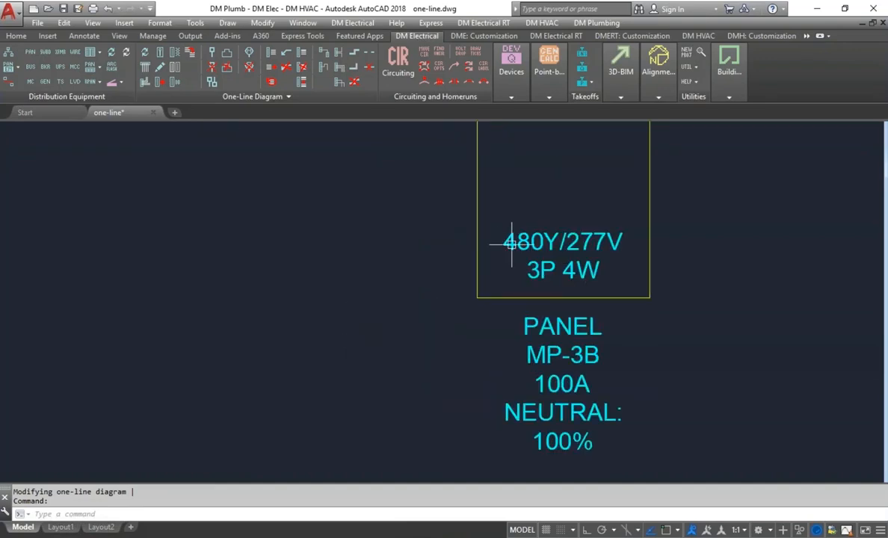
pyautogui.scroll(-2, 617, 365)
pyautogui.moveTo(617, 365); pyautogui.dragTo(502, 348, button='middle')
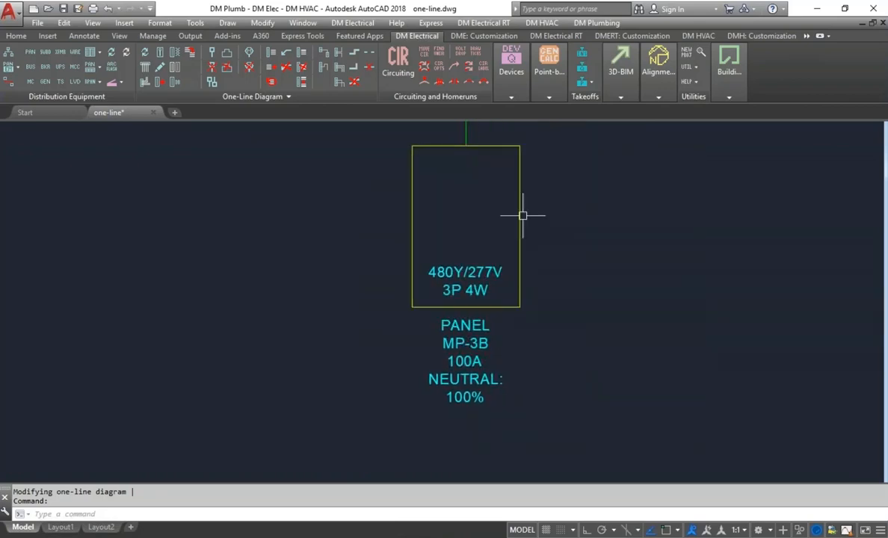
# Open the project layers list and select the ONE LINE TEXT layer key in the New layer system
pyautogui.click(351, 23)
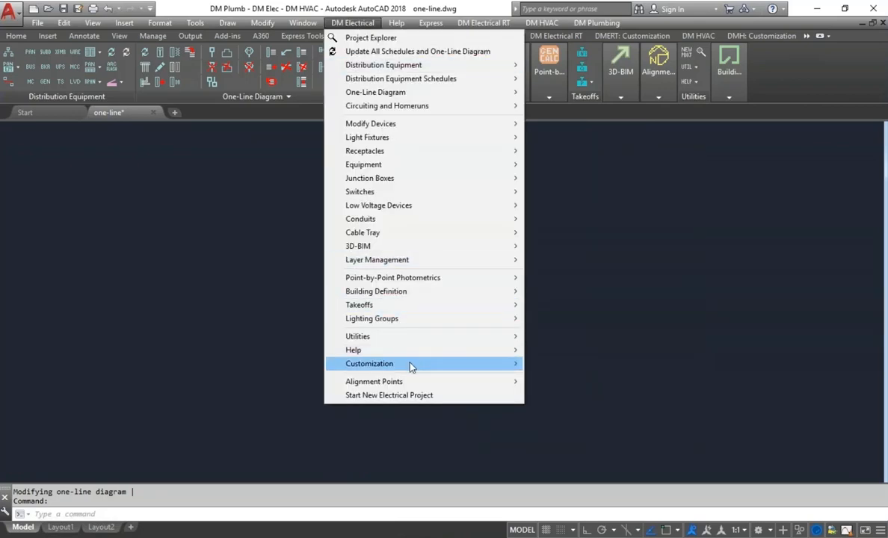
pyautogui.moveTo(410, 365)
pyautogui.moveTo(605, 491)
pyautogui.click(490, 433)
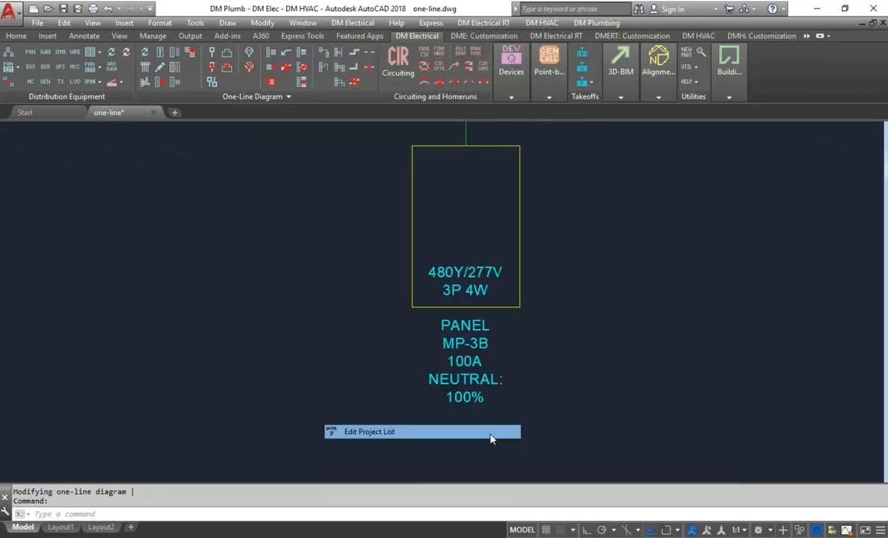
pyautogui.click(218, 153)
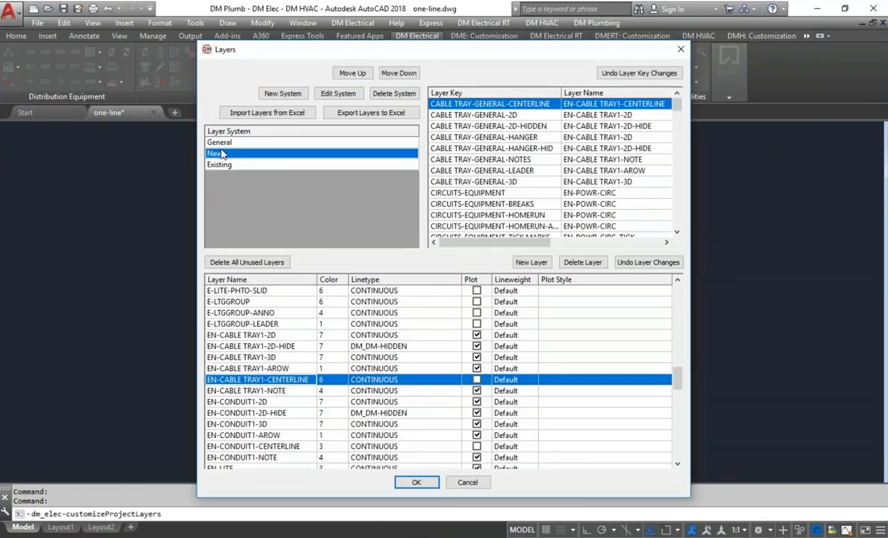
pyautogui.moveTo(678, 108); pyautogui.dragTo(677, 186)
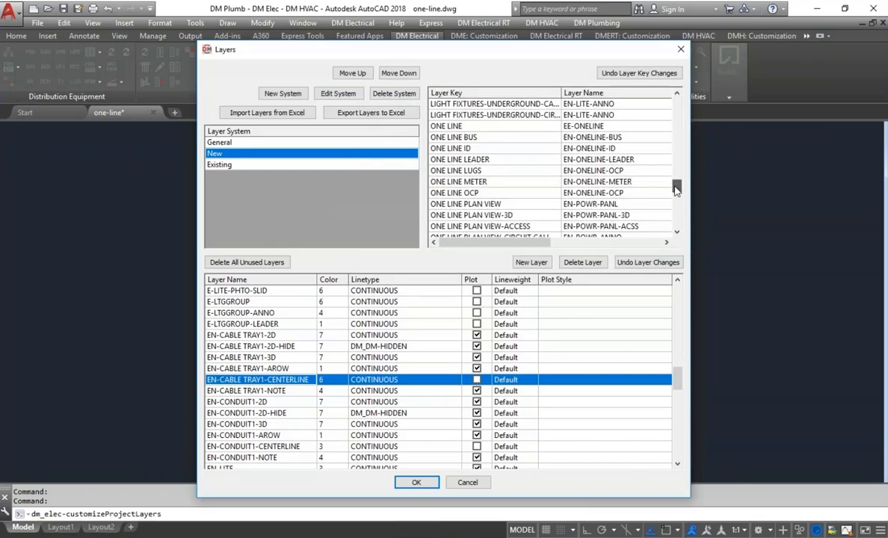
pyautogui.click(457, 126)
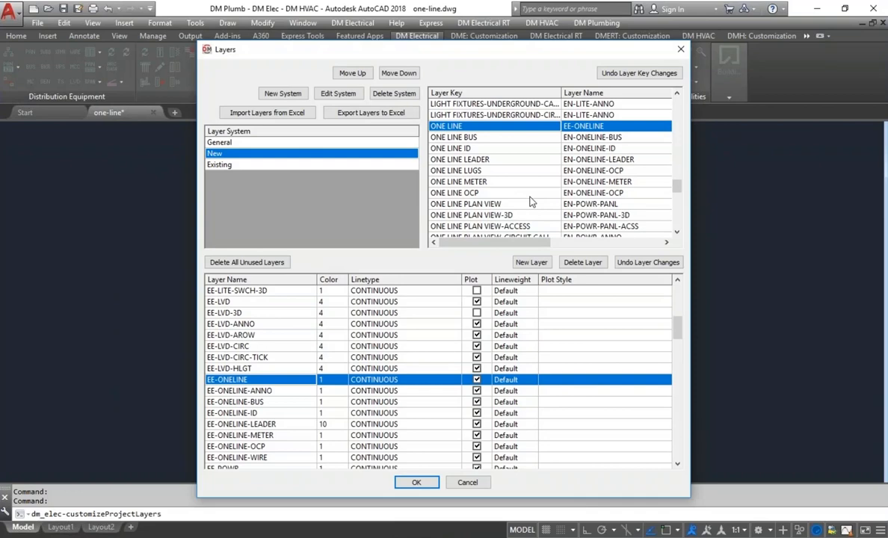
pyautogui.scroll(-1, 528, 205)
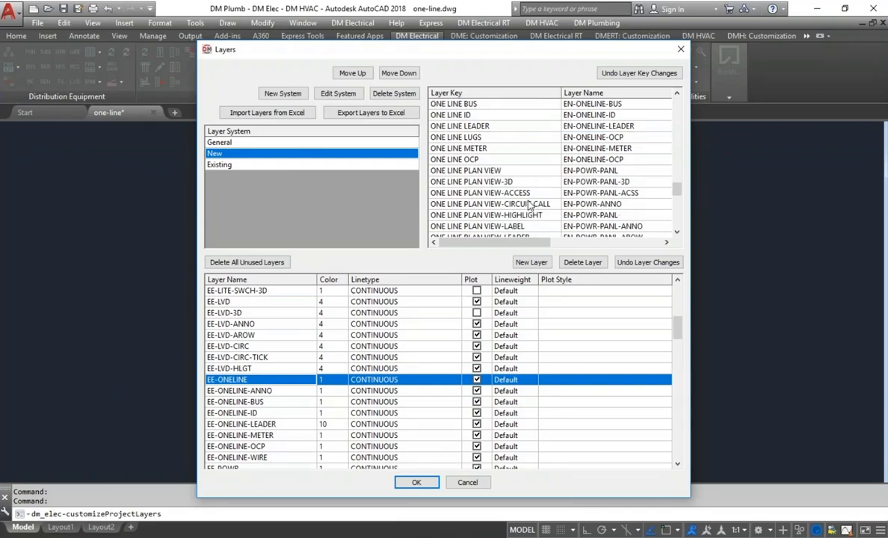
pyautogui.scroll(-2, 516, 196)
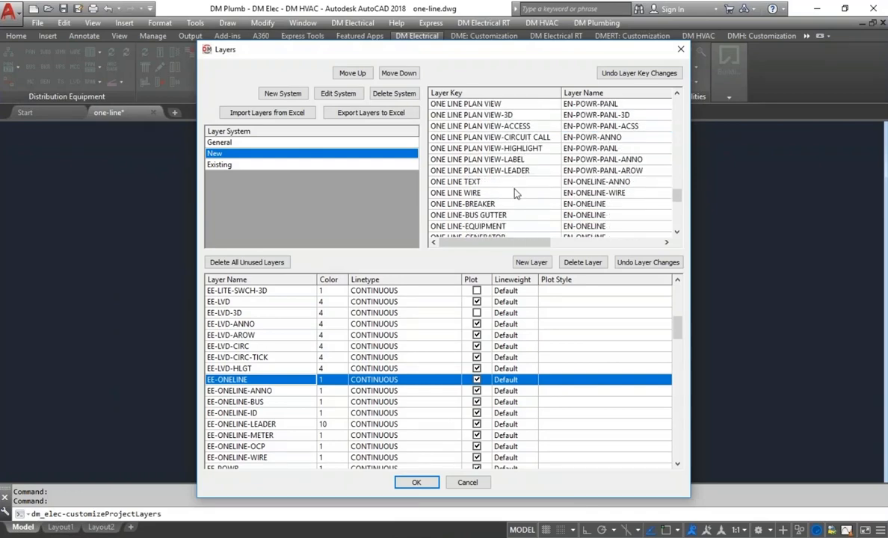
pyautogui.click(463, 183)
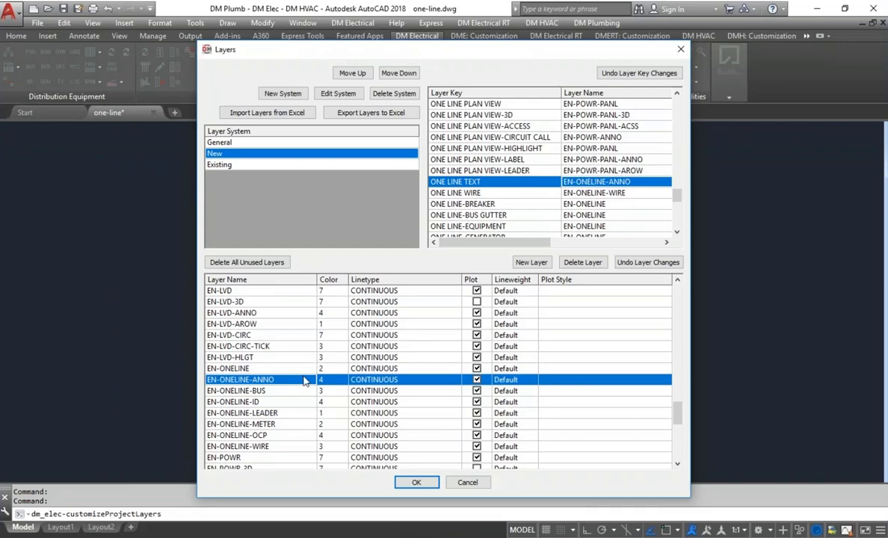
# Create a layer named NEW-ONELINE in the project layers list and set its color to magenta
pyautogui.click(532, 262)
pyautogui.write('NEW-ONELINE')
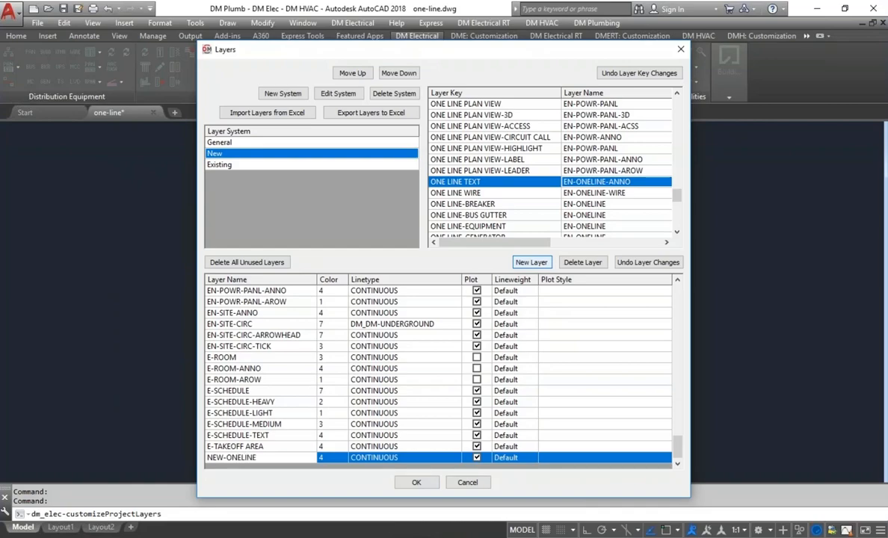
pyautogui.press('Return')
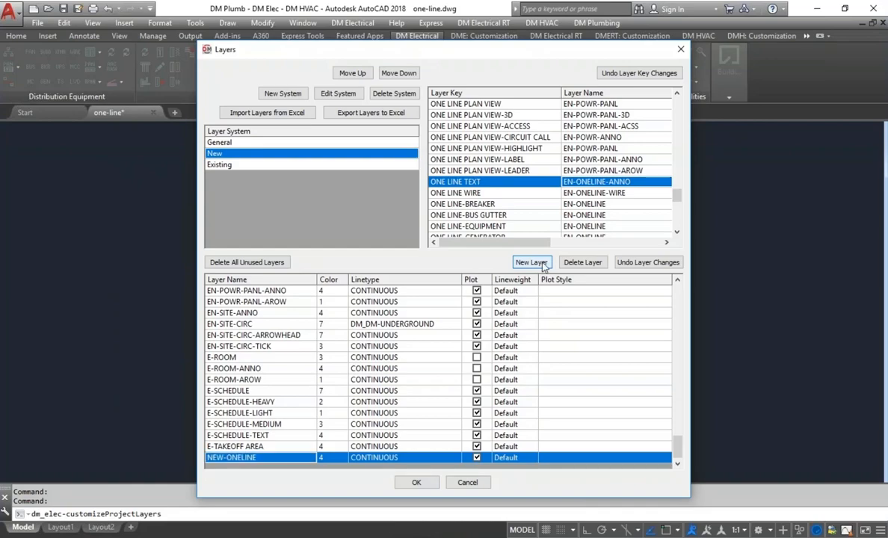
pyautogui.click(334, 462)
pyautogui.click(334, 459)
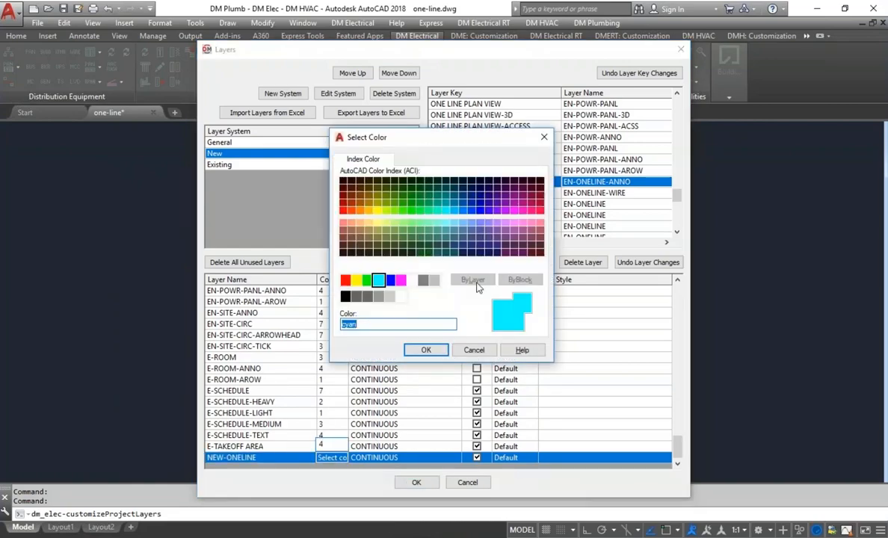
pyautogui.click(400, 280)
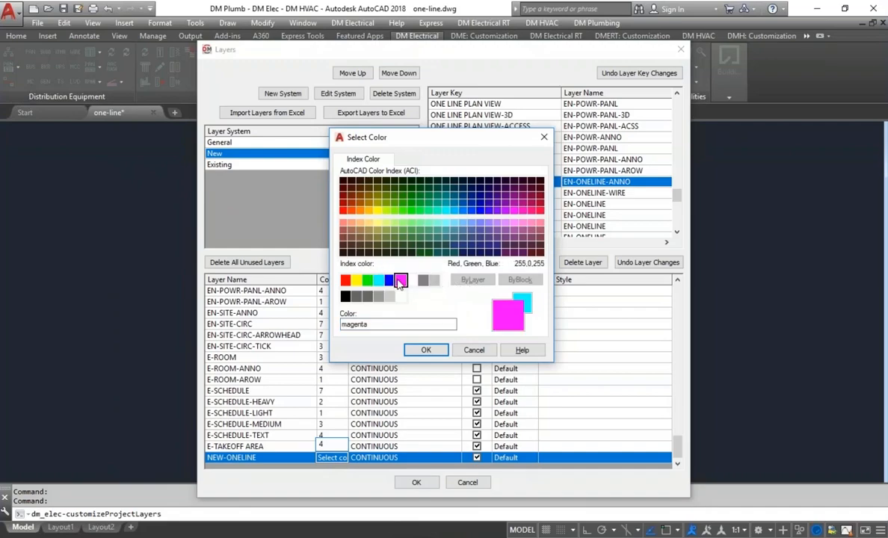
pyautogui.click(423, 350)
# Assign layer NEW-ONELINE to the ONE LINE TEXT key, save the project layers, and update the one-line diagram
pyautogui.click(598, 182)
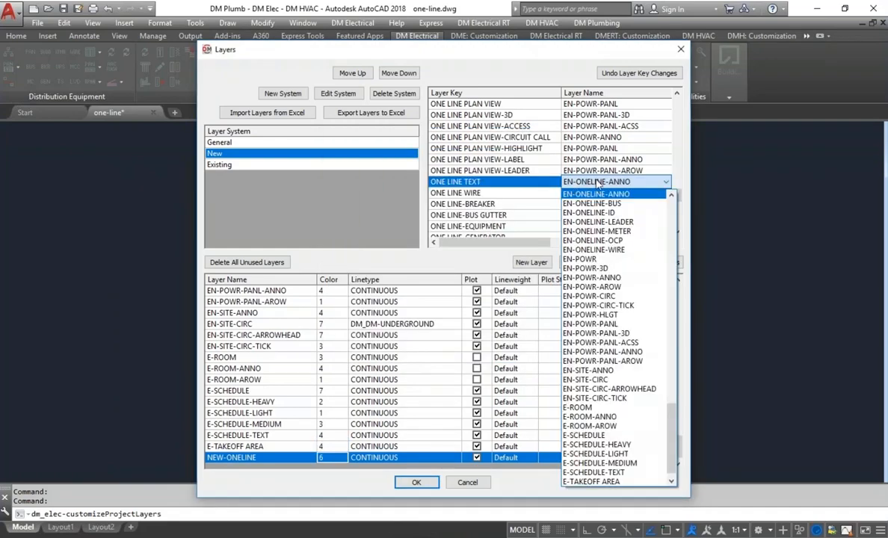
pyautogui.scroll(-1, 672, 436)
pyautogui.click(591, 482)
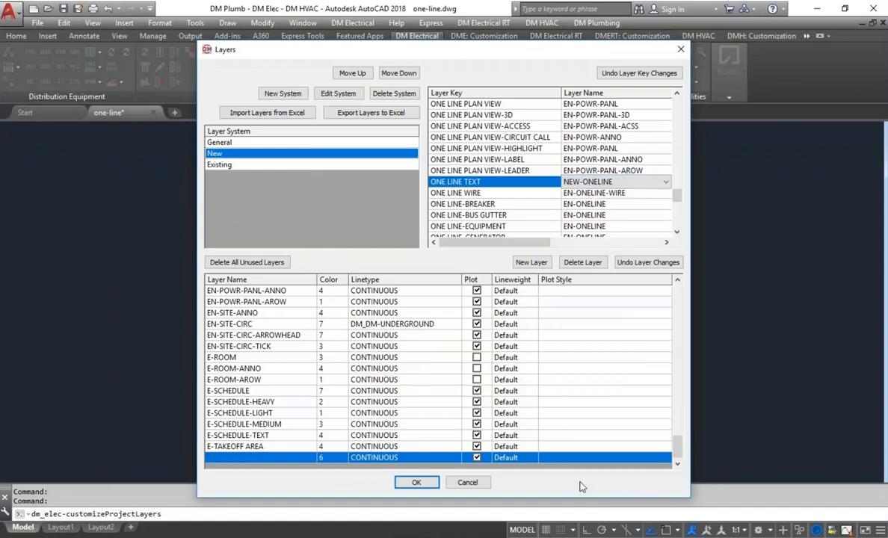
pyautogui.click(416, 483)
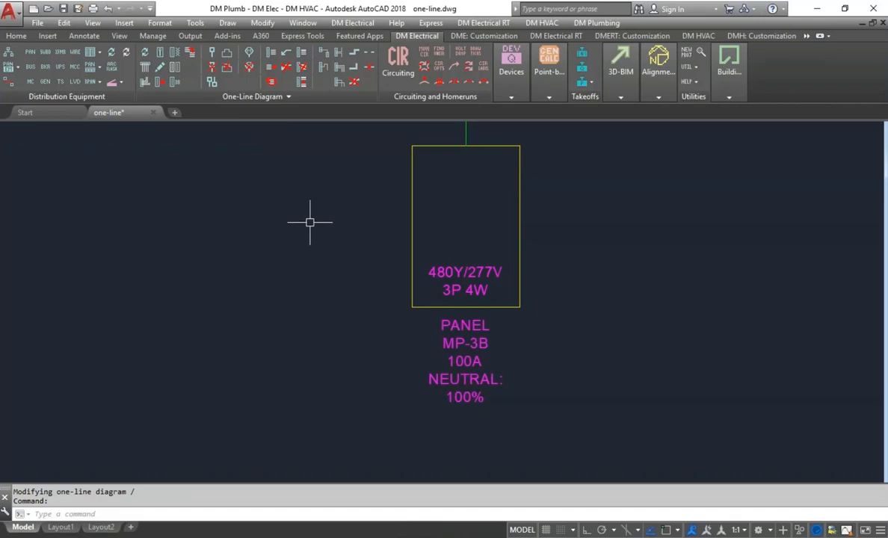
# Move panel MP-3B's name and rating label from under the panel to the open space at its lower left
pyautogui.click(458, 326)
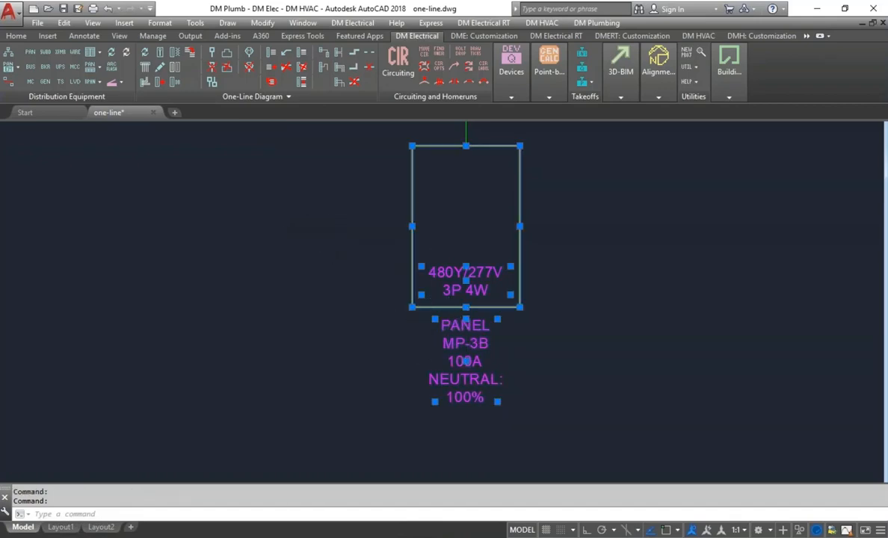
pyautogui.click(434, 318)
pyautogui.click(394, 327)
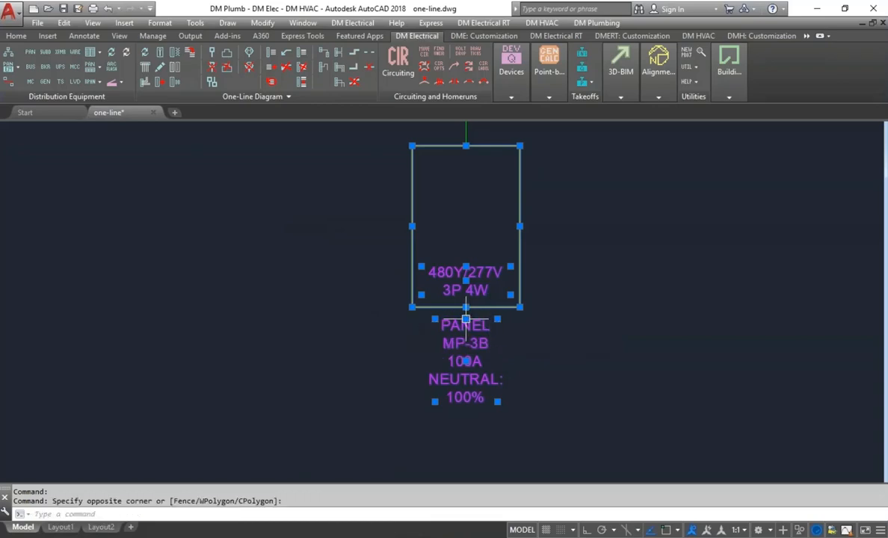
pyautogui.click(465, 320)
pyautogui.click(271, 331)
pyautogui.press('Escape')
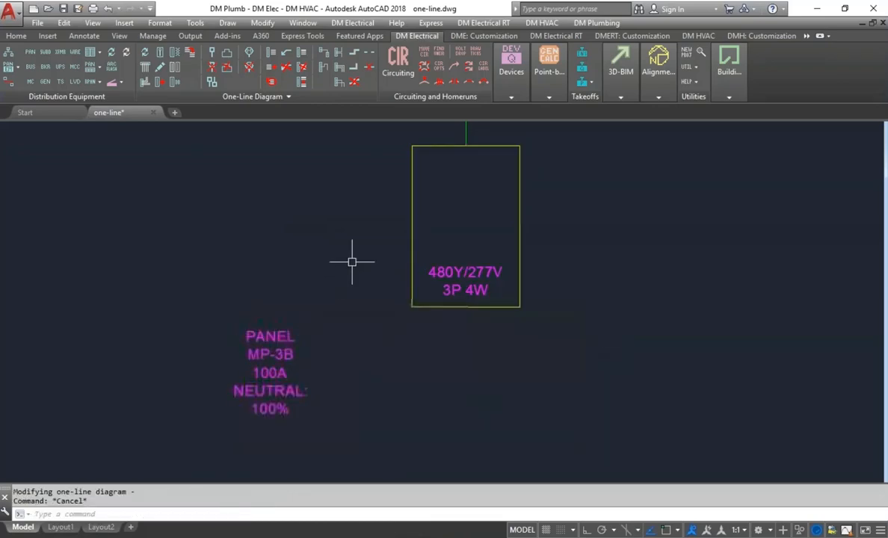
# Add a leader from the relocated MP-3B label to the panel's bottom edge, using the nearest object snap
pyautogui.click(288, 54)
pyautogui.click(289, 356)
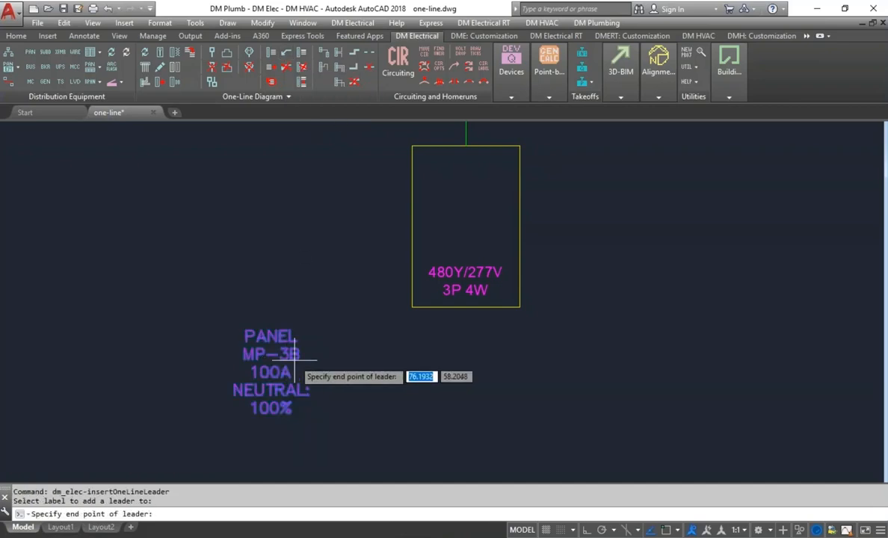
pyautogui.write('nea')
pyautogui.press('Return')
pyautogui.click(461, 326)
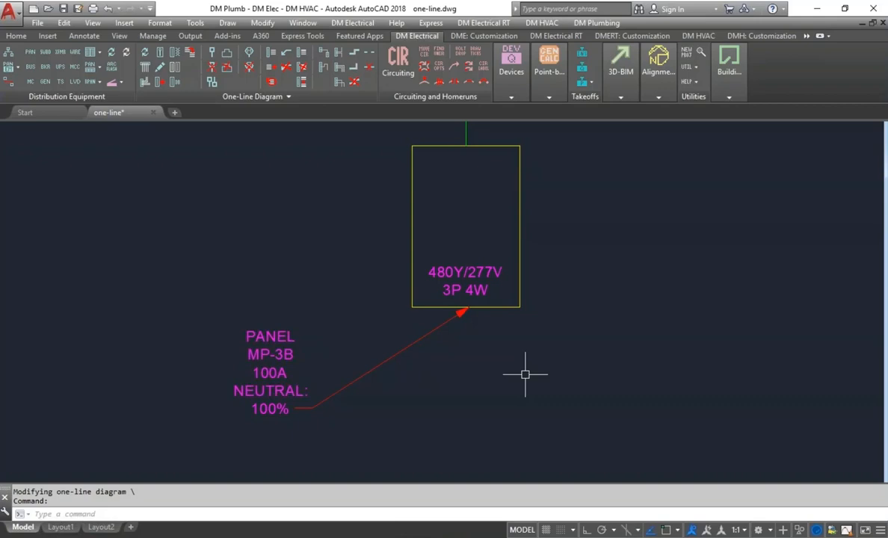
# Reattach the leader's arrowhead to the panel's left edge with the nearest snap and lengthen its horizontal landing toward the panel
pyautogui.click(419, 340)
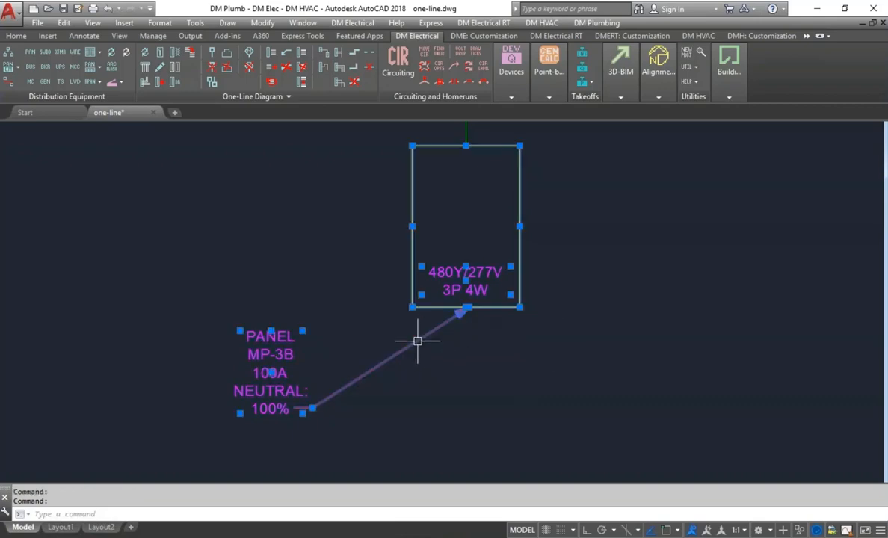
pyautogui.click(462, 311)
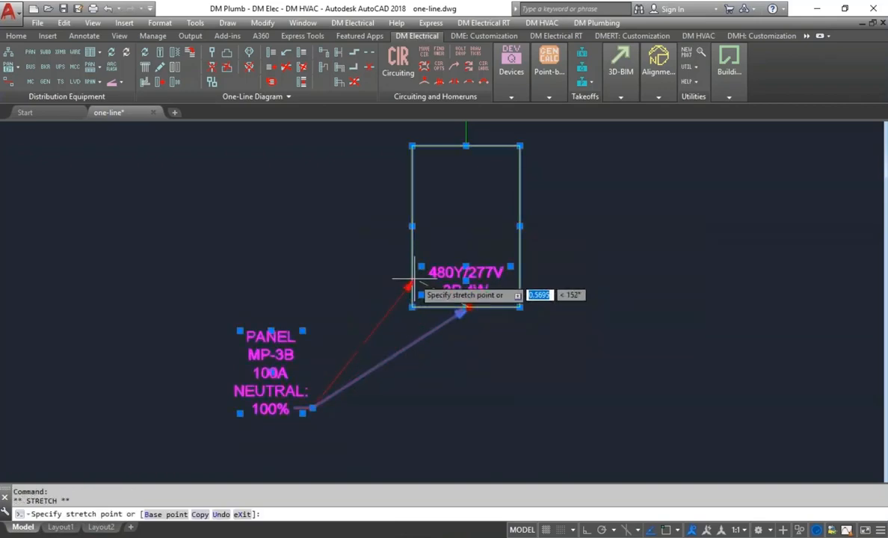
pyautogui.write('nea')
pyautogui.press('Return')
pyautogui.click(412, 244)
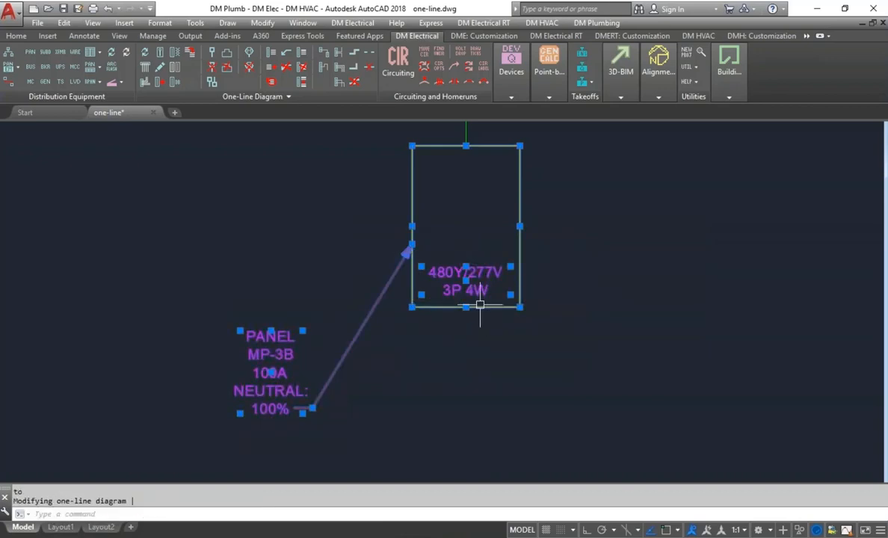
pyautogui.click(307, 411)
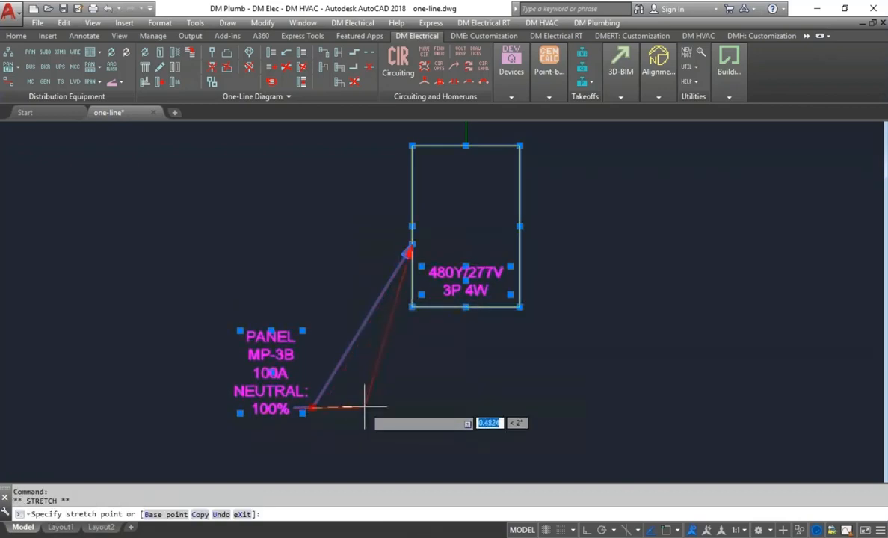
pyautogui.click(367, 411)
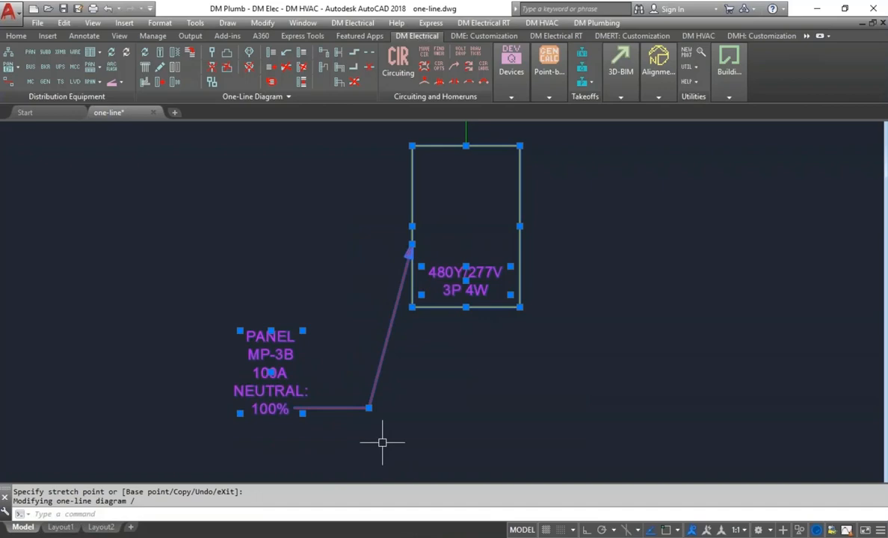
pyautogui.press('Escape')
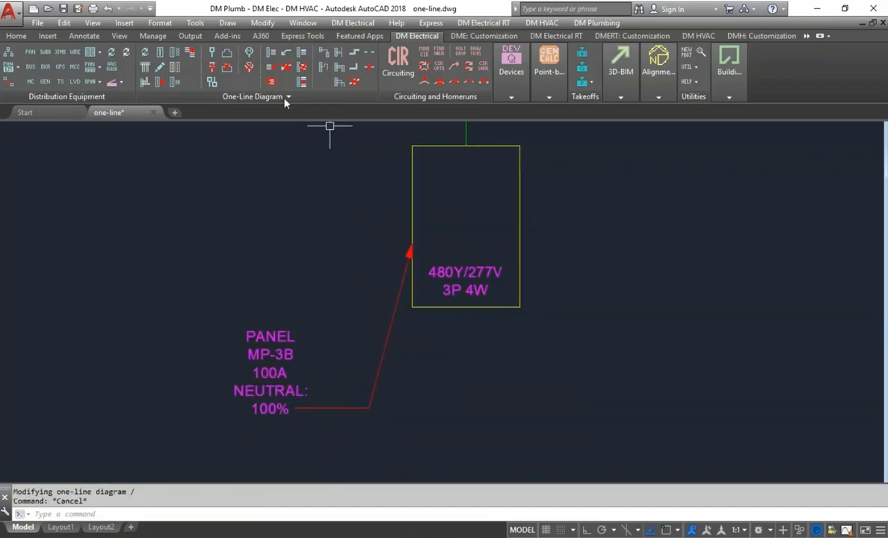
# Remove the leader from panel MP-3B's label
pyautogui.click(267, 66)
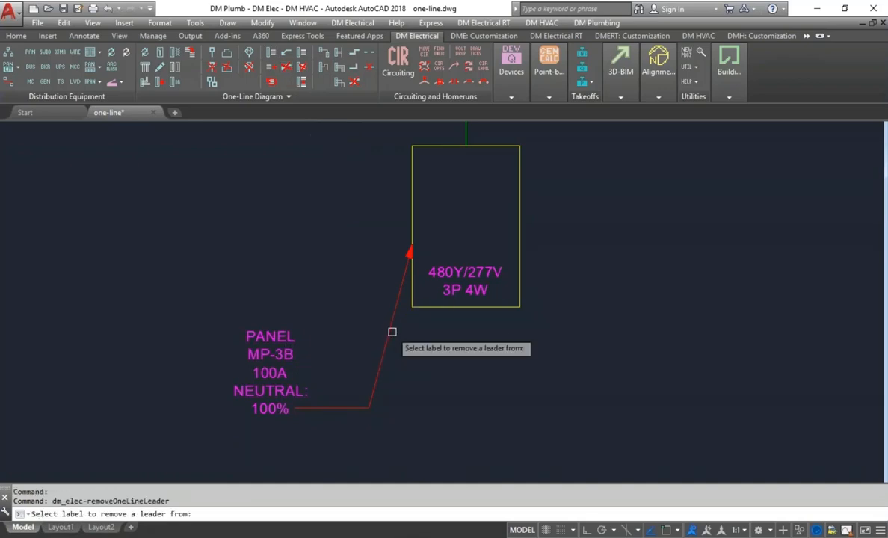
pyautogui.click(278, 337)
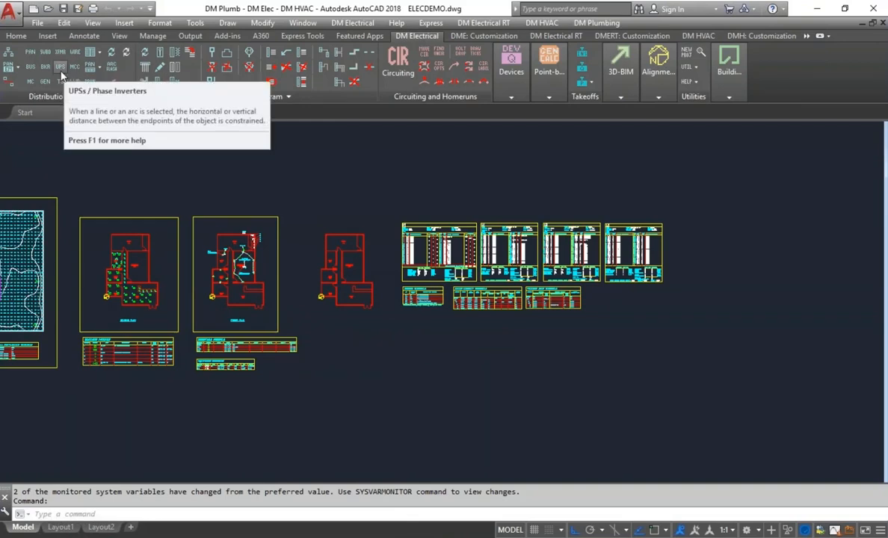
# Review panel H1's settings and the distribution equipment connections in the ELECDEMO drawing without changing them
pyautogui.click(29, 53)
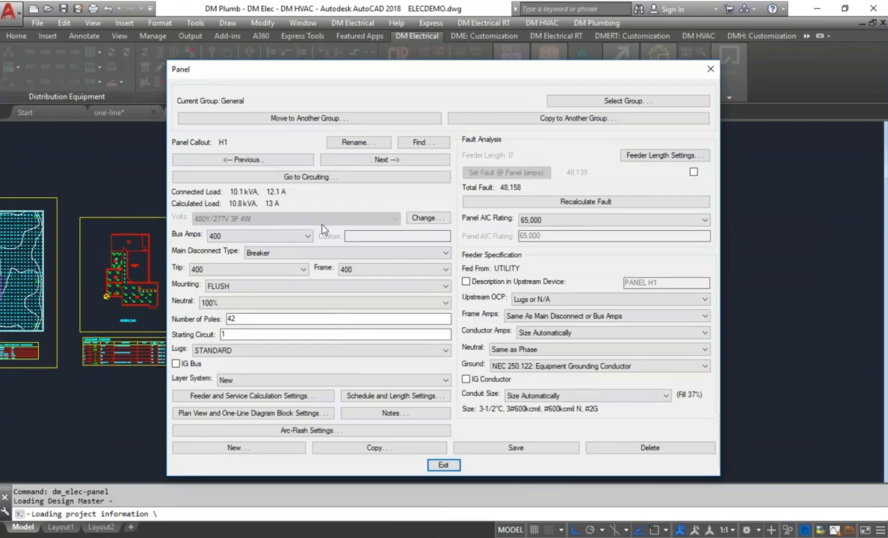
pyautogui.click(443, 465)
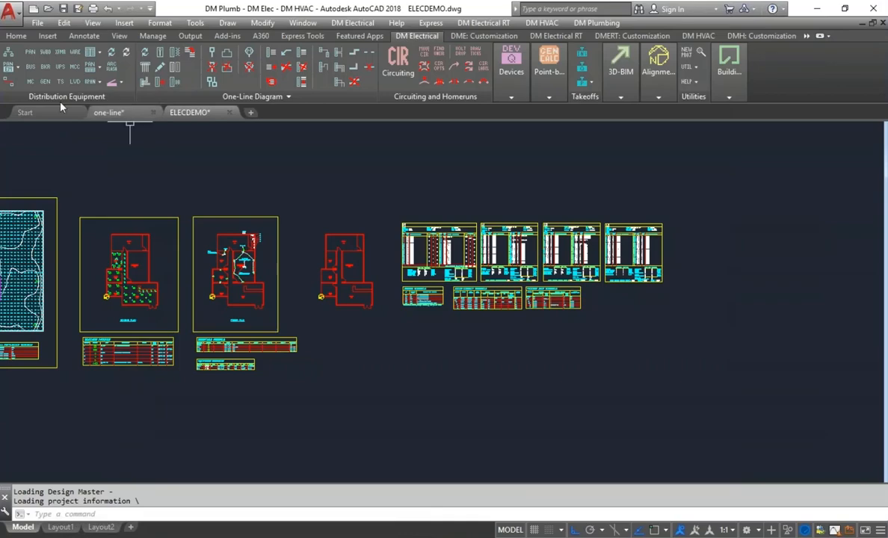
pyautogui.click(11, 89)
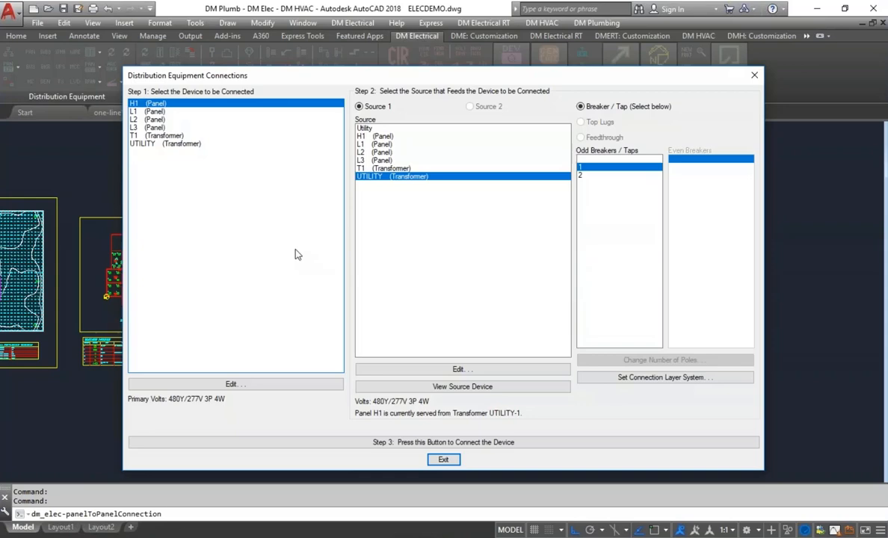
pyautogui.click(443, 460)
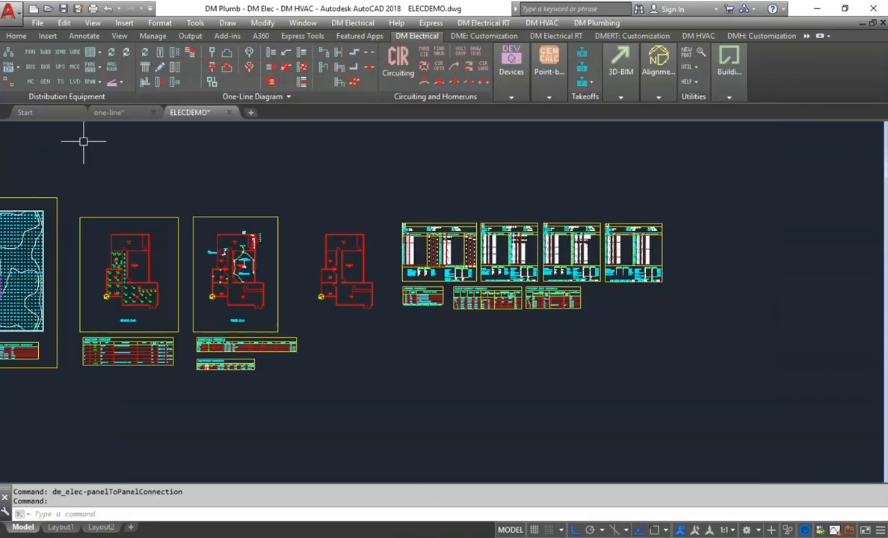
# Examine the ELECDEMO distribution equipment tree from transformer T1 down to panel L3, and leave it without editing a device
pyautogui.click(11, 57)
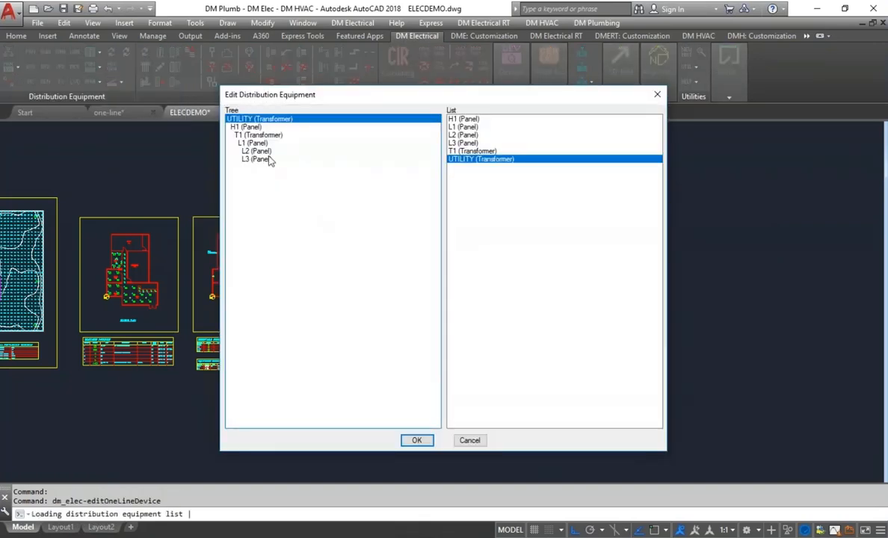
pyautogui.click(260, 136)
pyautogui.press('Down')
pyautogui.press('Up')
pyautogui.press('Up')
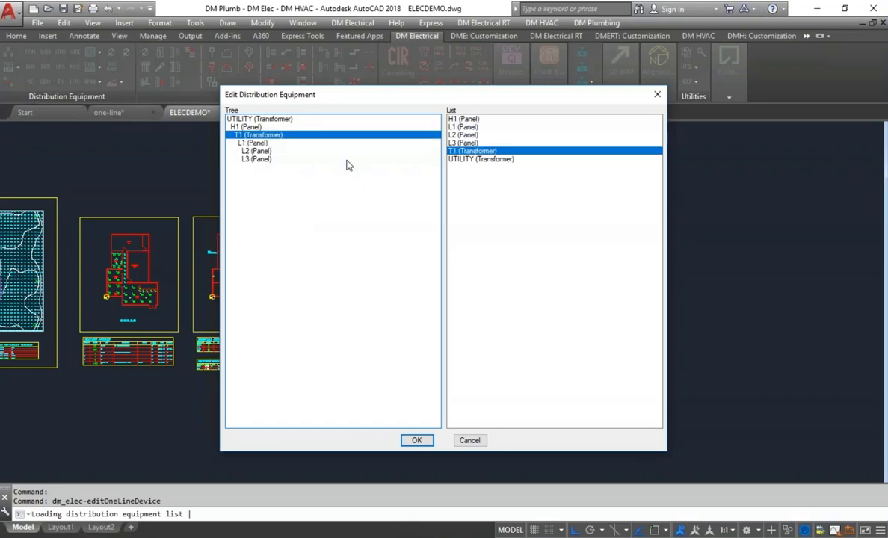
pyautogui.press('Down')
pyautogui.press('Down')
pyautogui.press('Down')
pyautogui.press('Down')
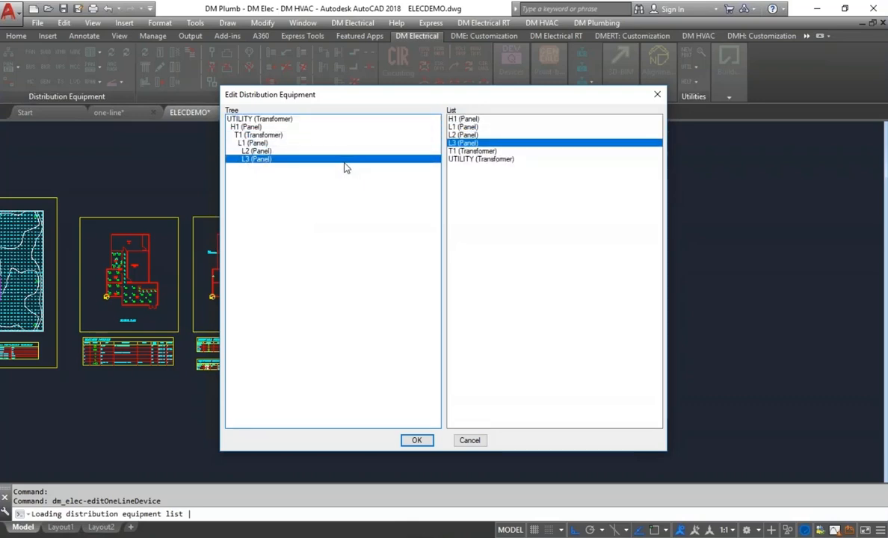
pyautogui.click(470, 442)
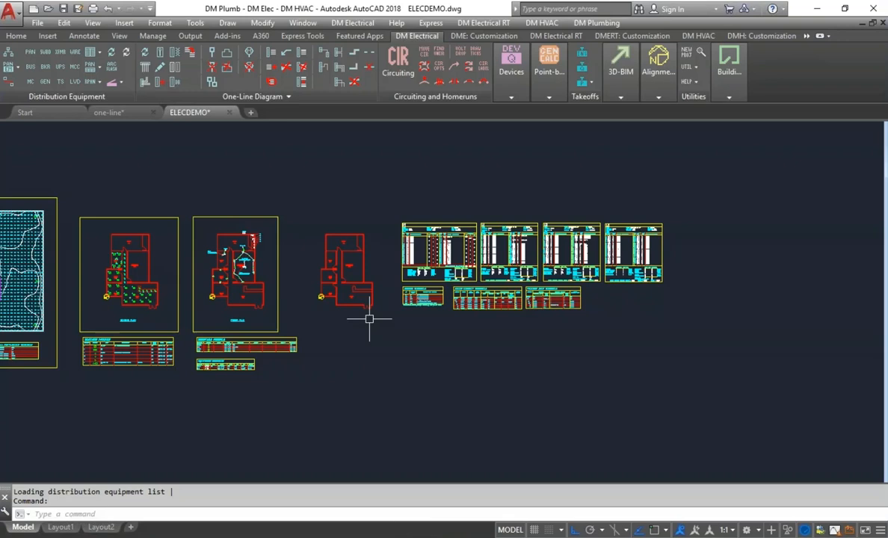
# Generate a one-line diagram starting from the UTILITY transformer and place it in the empty area below the panel schedules
pyautogui.click(146, 69)
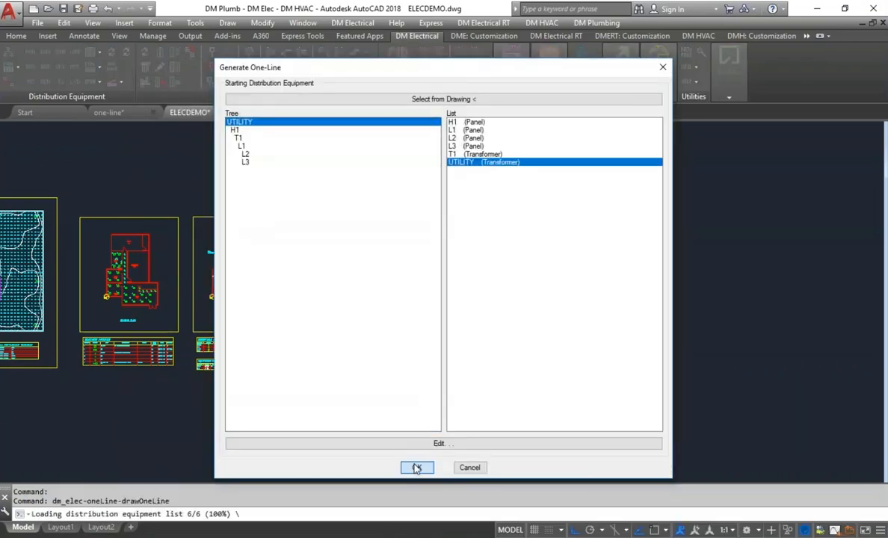
pyautogui.click(416, 468)
pyautogui.scroll(1, 404, 344)
pyautogui.click(405, 351)
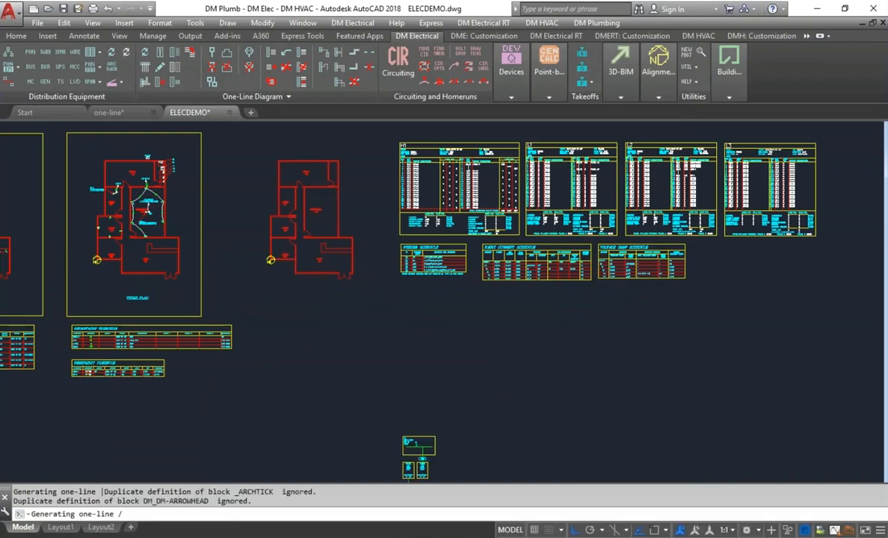
pyautogui.scroll(6, 462, 337)
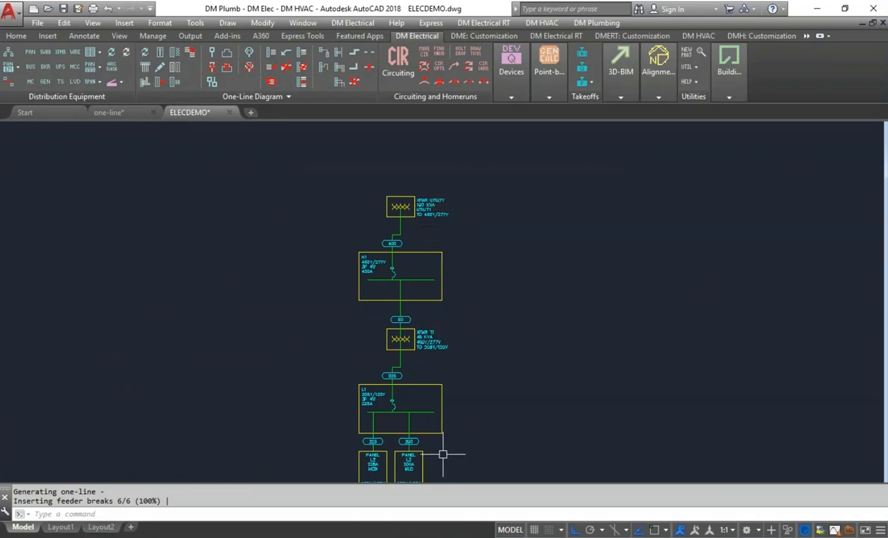
pyautogui.moveTo(426, 417); pyautogui.dragTo(423, 353, button='middle')
pyautogui.scroll(-2, 423, 359)
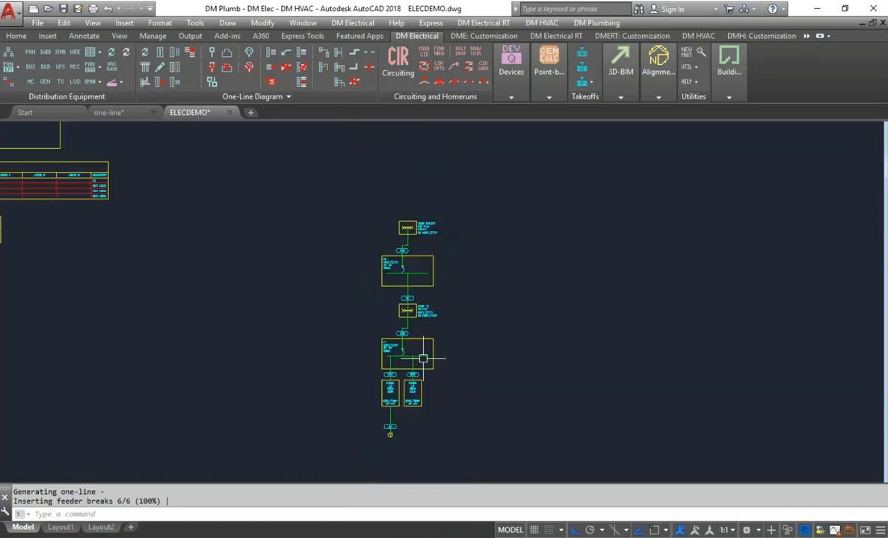
# Erase the entire generated one-line diagram
pyautogui.write('e')
pyautogui.press('Return')
pyautogui.click(457, 174)
pyautogui.click(310, 405)
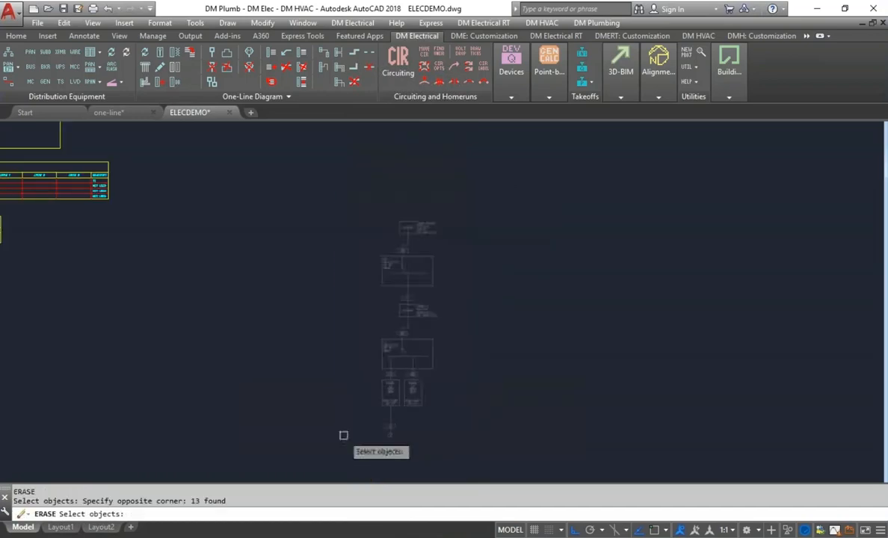
pyautogui.press('Return')
# Generate a riser diagram starting from the UTILITY transformer and place it in the cleared area
pyautogui.click(145, 81)
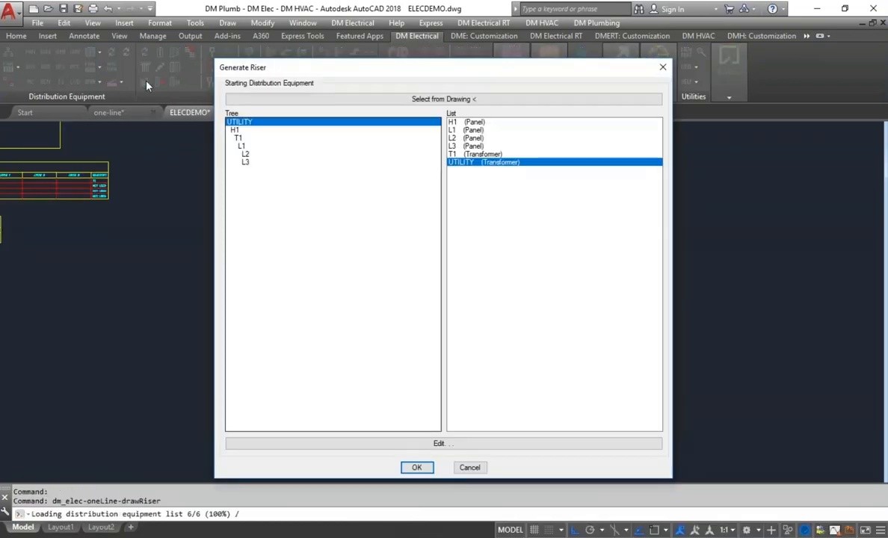
pyautogui.click(417, 467)
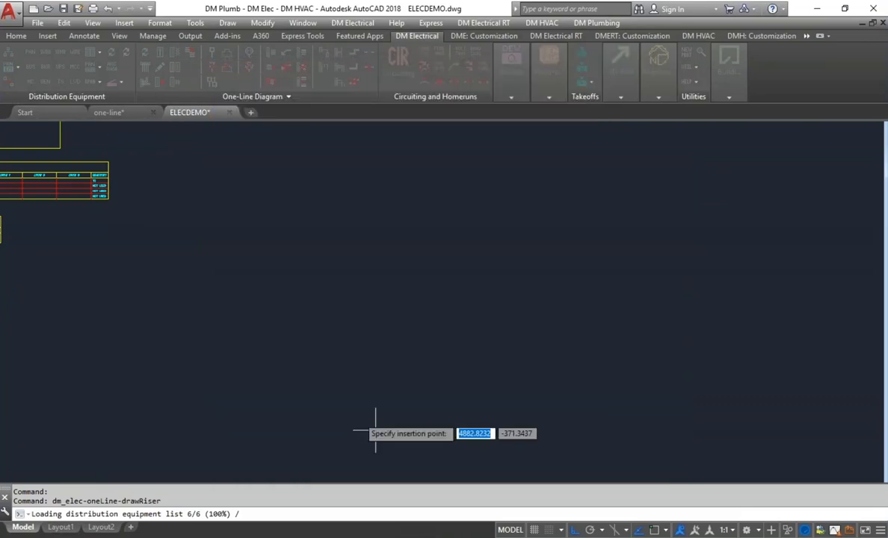
pyautogui.click(314, 368)
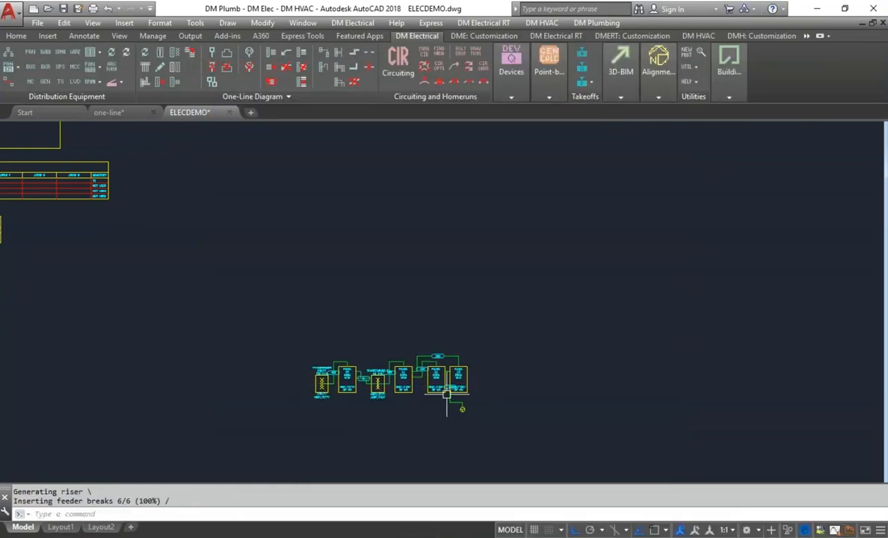
pyautogui.scroll(2, 408, 394)
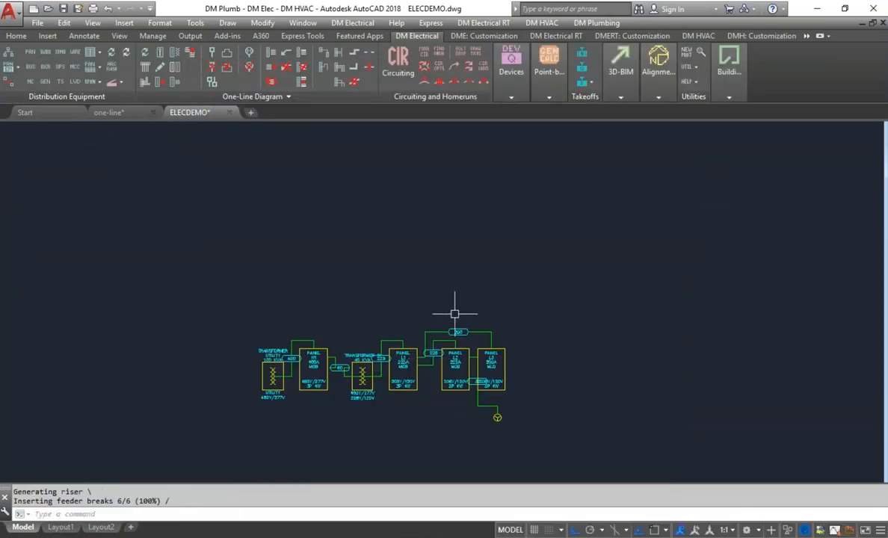
pyautogui.scroll(2, 441, 361)
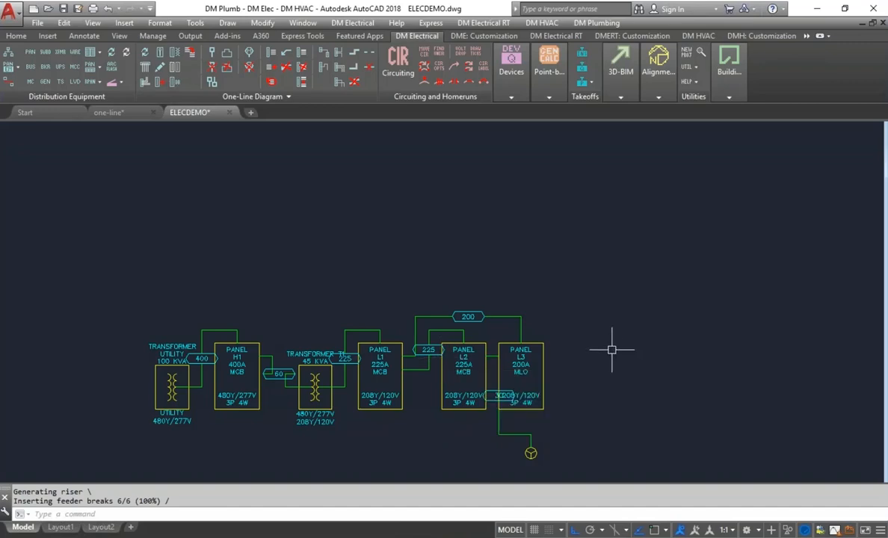
# Move panel L3 to the right, clear of the feeder and the 30 tag coming from panel L2
pyautogui.scroll(2, 580, 359)
pyautogui.moveTo(495, 373); pyautogui.dragTo(527, 259, button='middle')
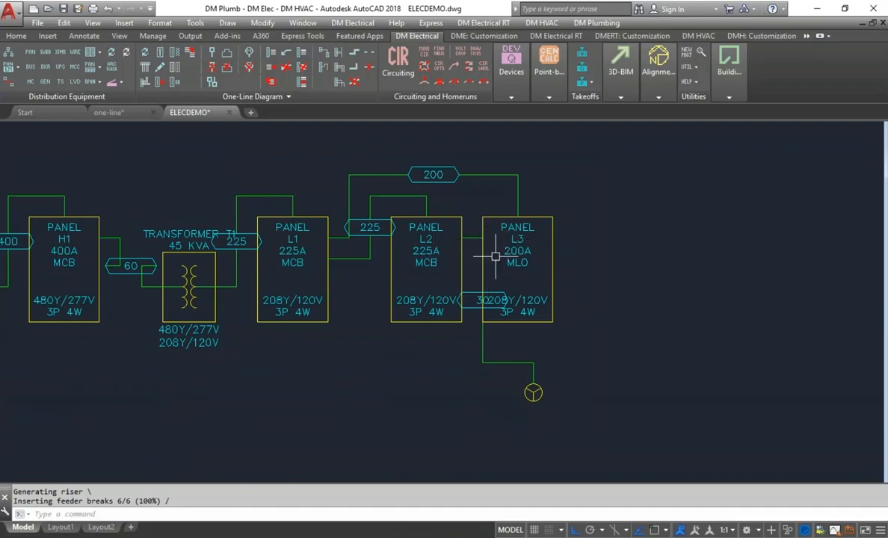
pyautogui.write('m')
pyautogui.press('Return')
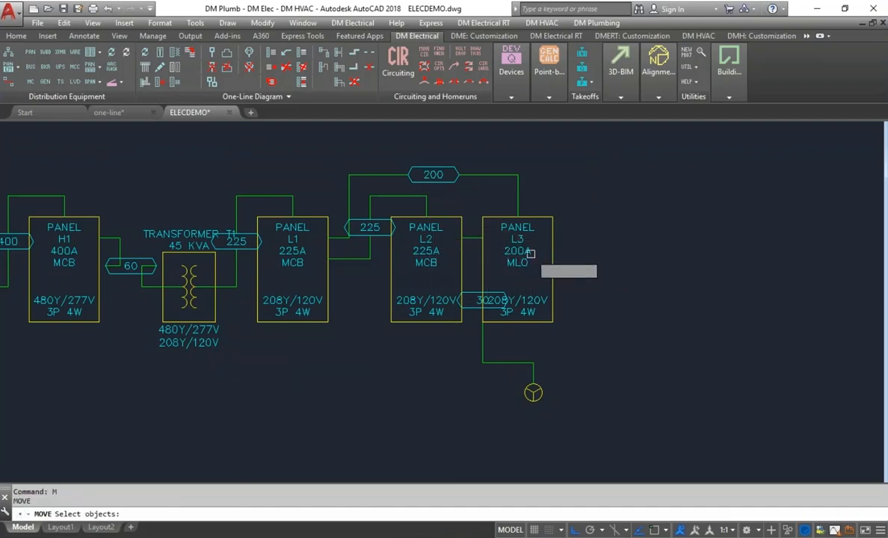
pyautogui.click(523, 254)
pyautogui.press('Return')
pyautogui.click(615, 284)
pyautogui.click(620, 285)
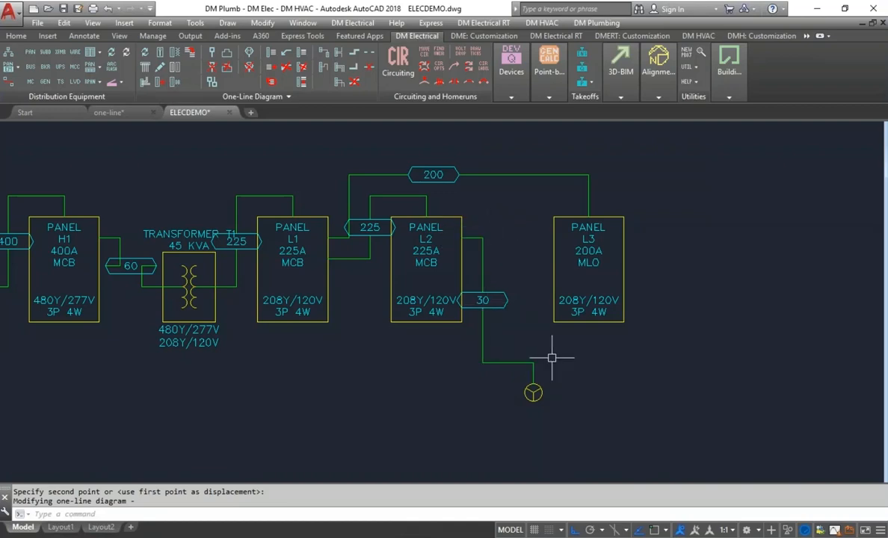
# Remove the vertical segment of the feeder leaving panel L2 and move its equipment symbol left so the 30 tag clears panel L3
pyautogui.click(355, 87)
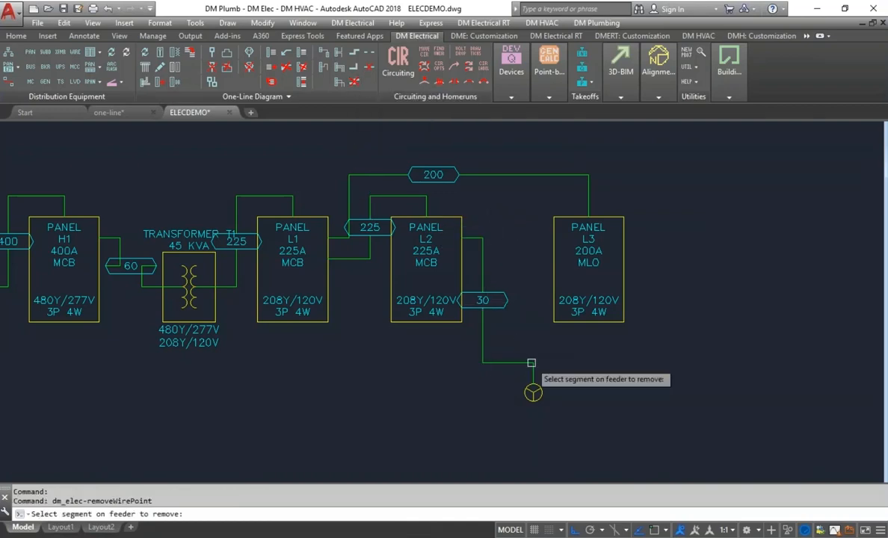
pyautogui.click(486, 337)
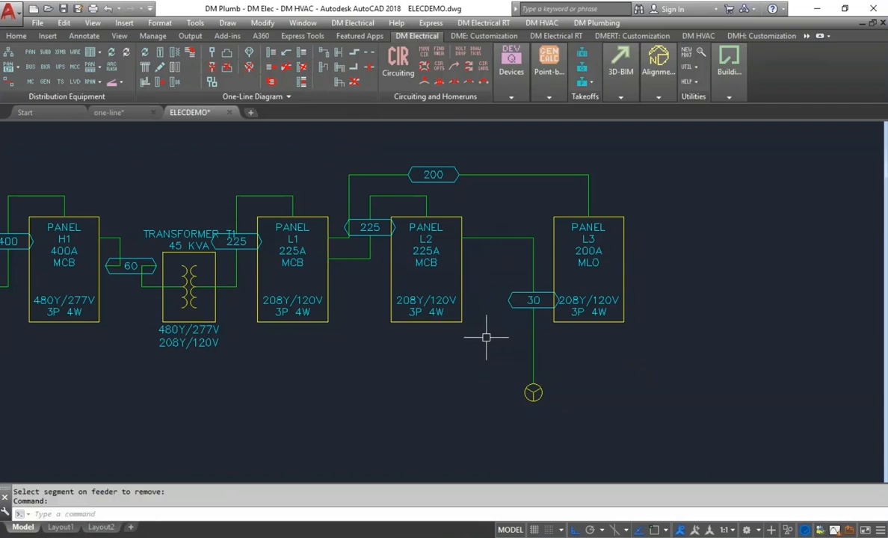
pyautogui.write('m')
pyautogui.press('Return')
pyautogui.click(543, 392)
pyautogui.press('Return')
pyautogui.click(620, 380)
pyautogui.click(603, 383)
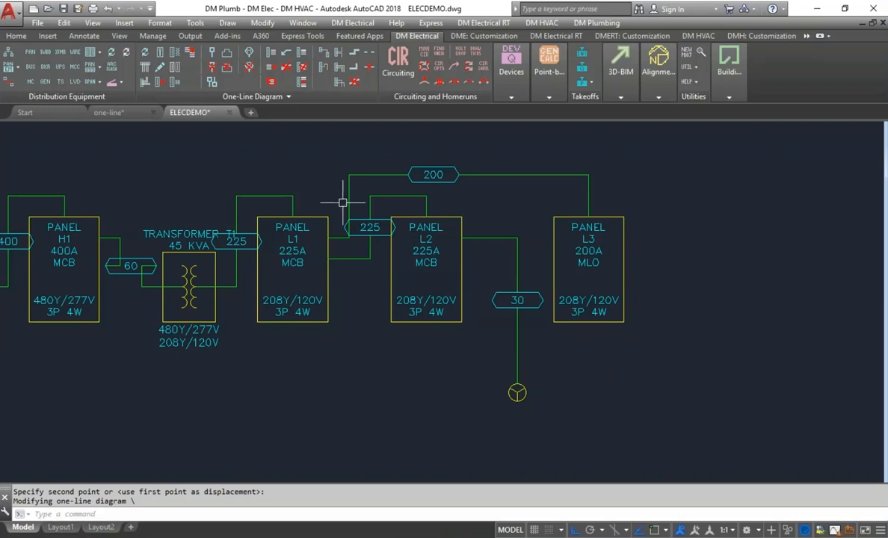
# Copy panel L3 as a new panel with the callout L4
pyautogui.click(31, 51)
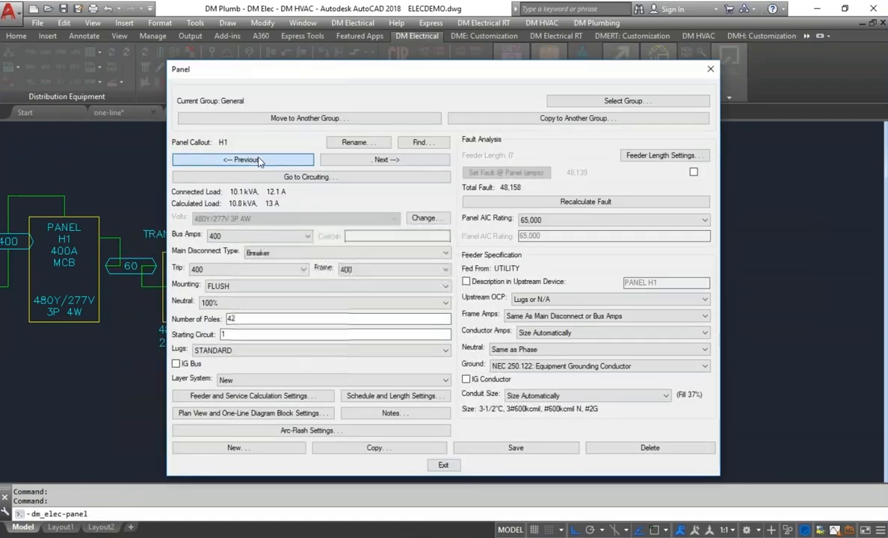
pyautogui.click(259, 160)
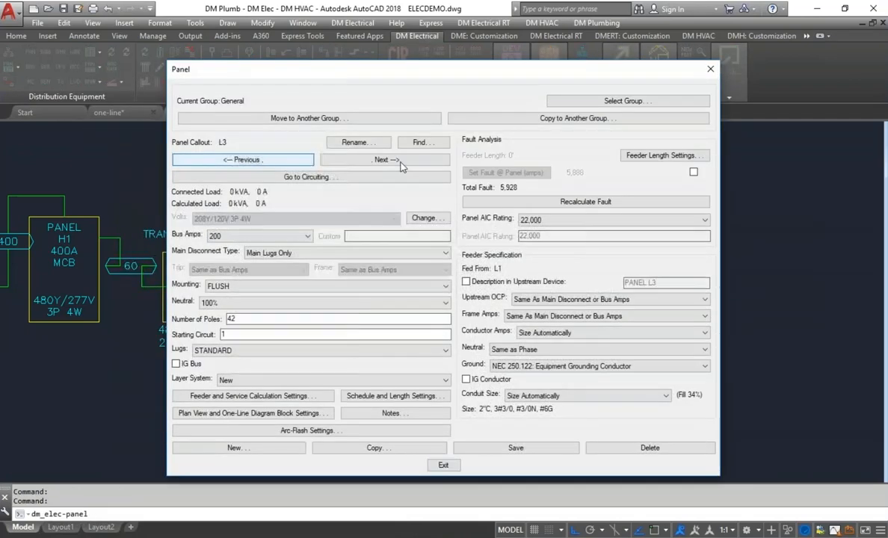
pyautogui.click(410, 449)
pyautogui.write('L4')
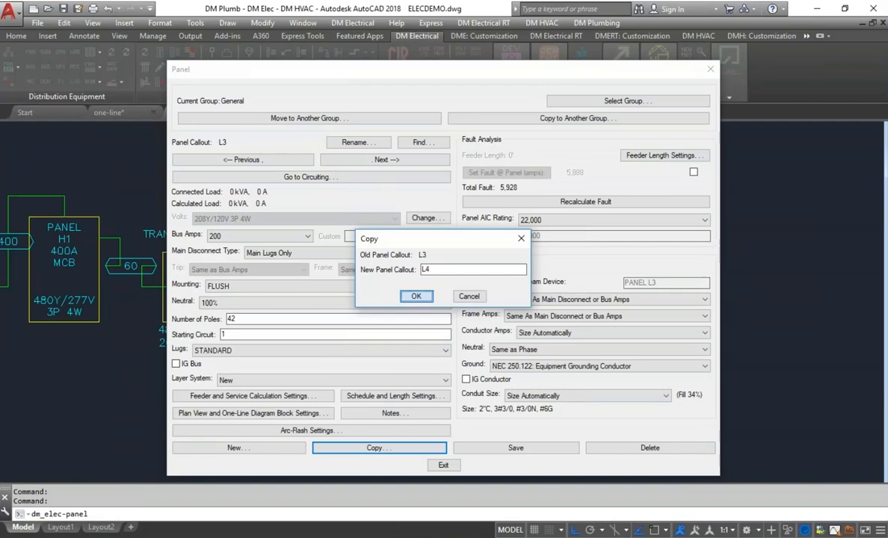
pyautogui.press('Return')
pyautogui.click(443, 465)
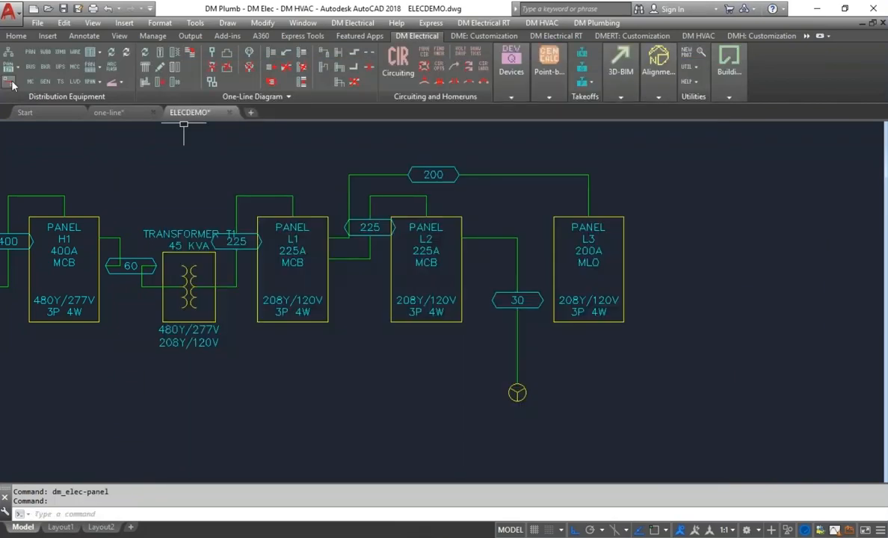
# Connect panel L4 to source panel L1 on breakers 1,3,5
pyautogui.click(12, 79)
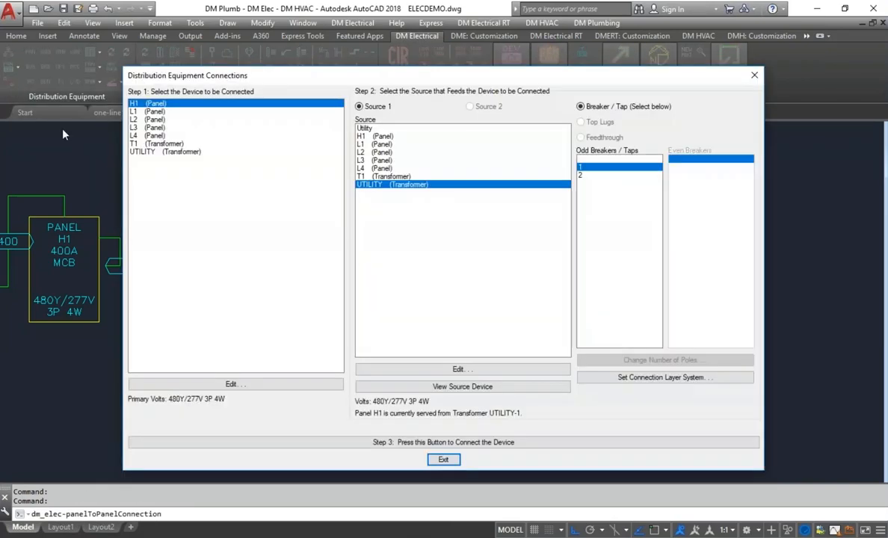
pyautogui.click(154, 136)
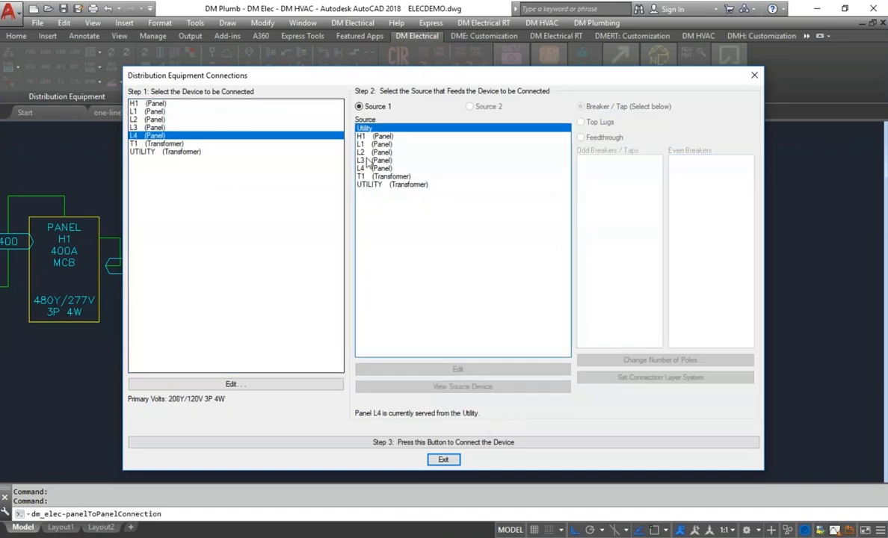
pyautogui.click(377, 145)
pyautogui.click(593, 168)
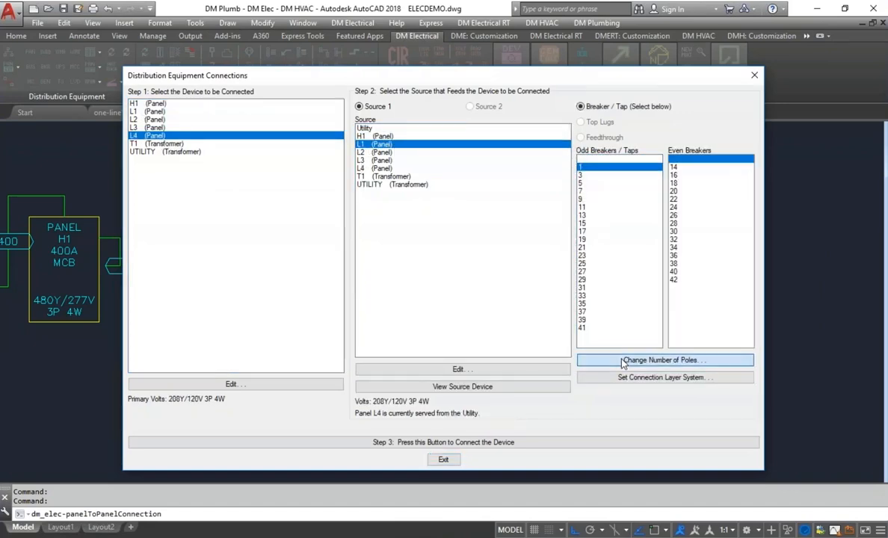
pyautogui.click(624, 363)
pyautogui.click(379, 302)
pyautogui.click(417, 317)
pyautogui.click(495, 446)
pyautogui.click(442, 459)
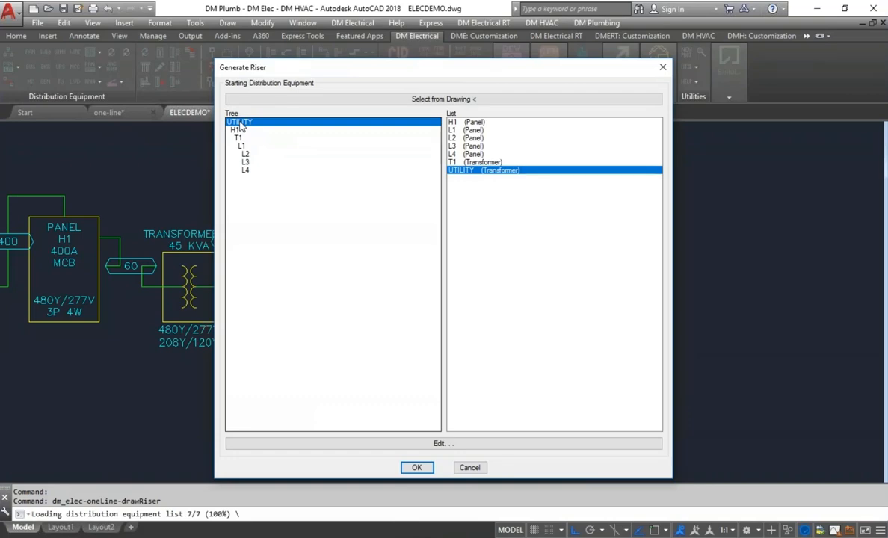
# Generate the riser from the UTILITY transformer to add panel L4, and erase the added panel
pyautogui.click(417, 467)
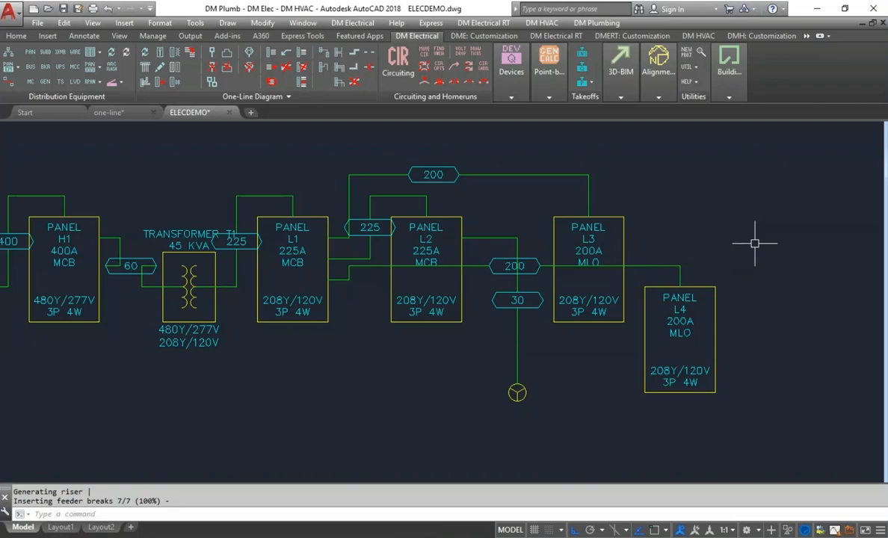
pyautogui.write('E')
pyautogui.press('Return')
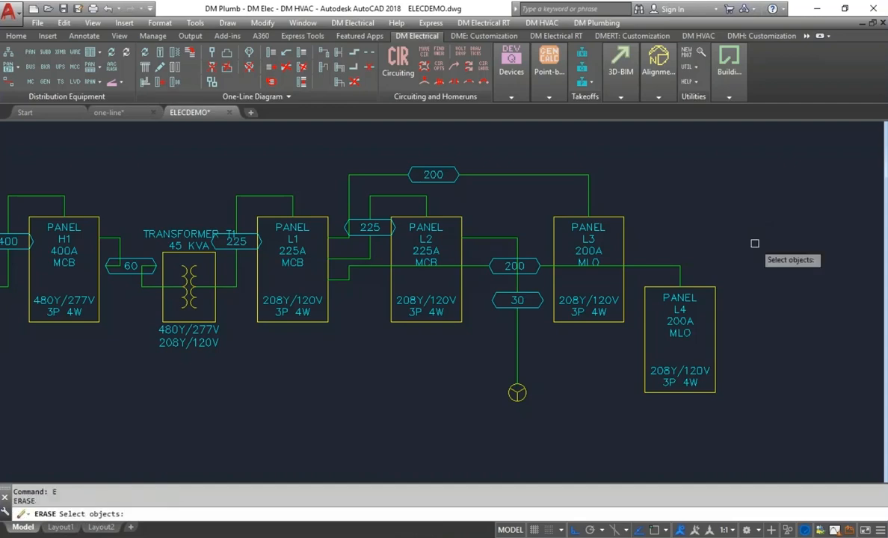
pyautogui.click(749, 244)
pyautogui.click(649, 333)
pyautogui.press('Return')
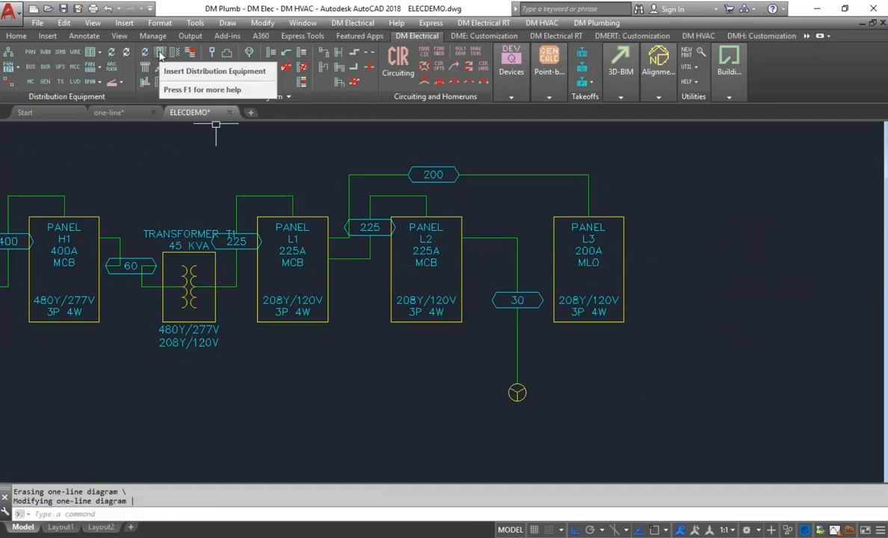
# Insert panel L4 into the diagram below panel L2, using the default block and riser-style feeder connections
pyautogui.click(159, 54)
pyautogui.click(152, 164)
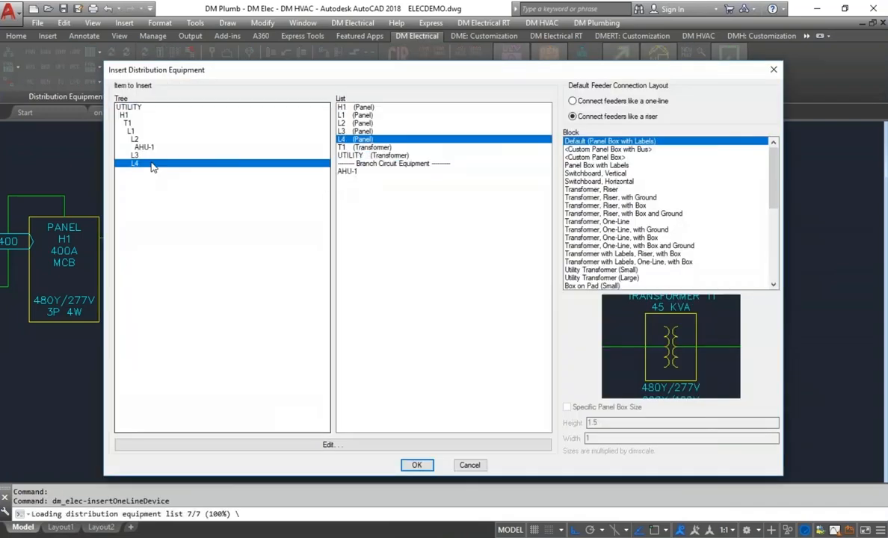
pyautogui.click(416, 465)
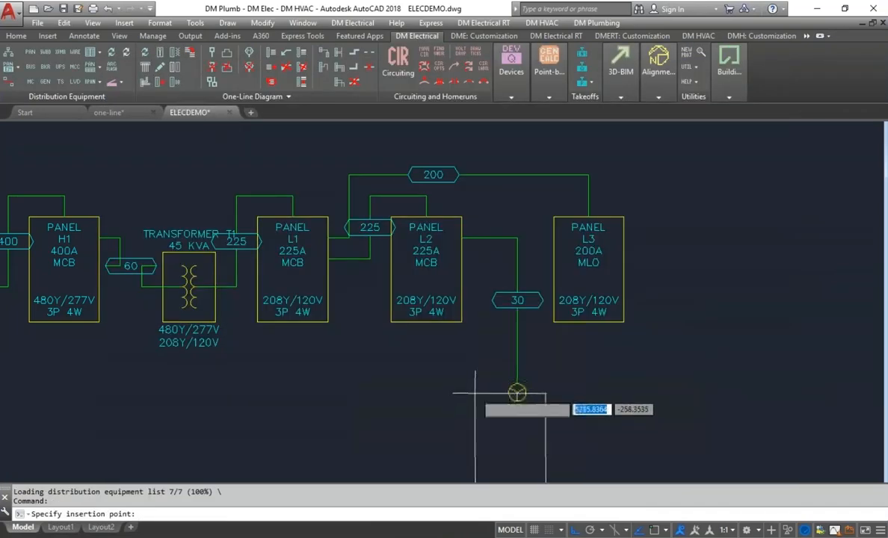
pyautogui.moveTo(517, 393); pyautogui.dragTo(519, 316, button='middle')
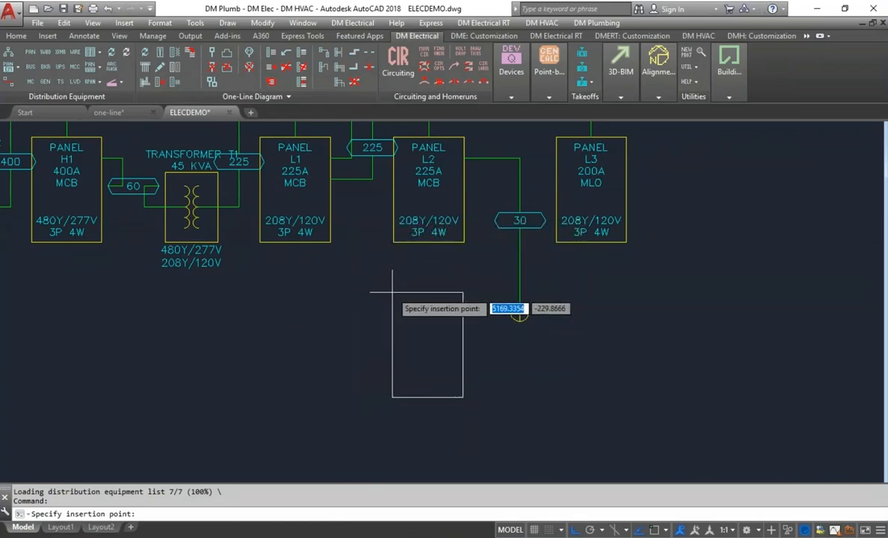
pyautogui.click(392, 292)
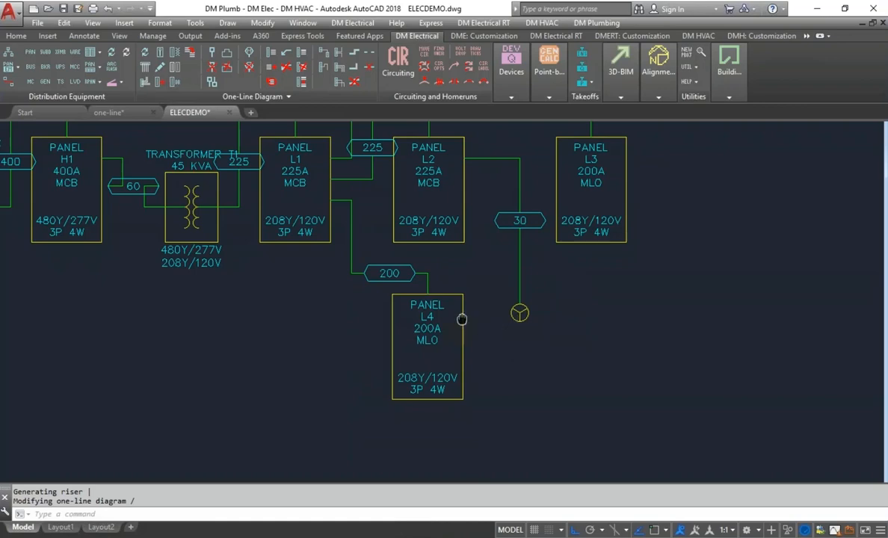
# Set panel L4's layer system to Existing and save the panel changes
pyautogui.moveTo(463, 319); pyautogui.dragTo(495, 387, button='middle')
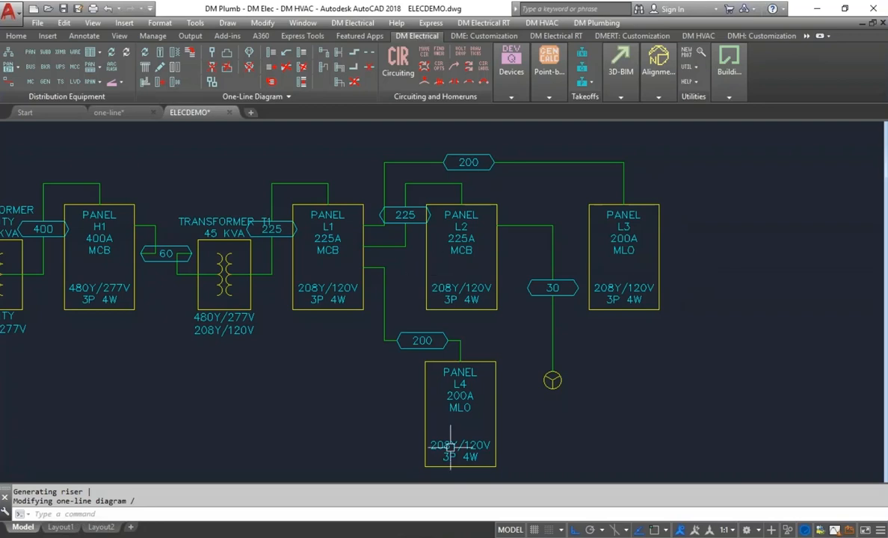
pyautogui.click(30, 50)
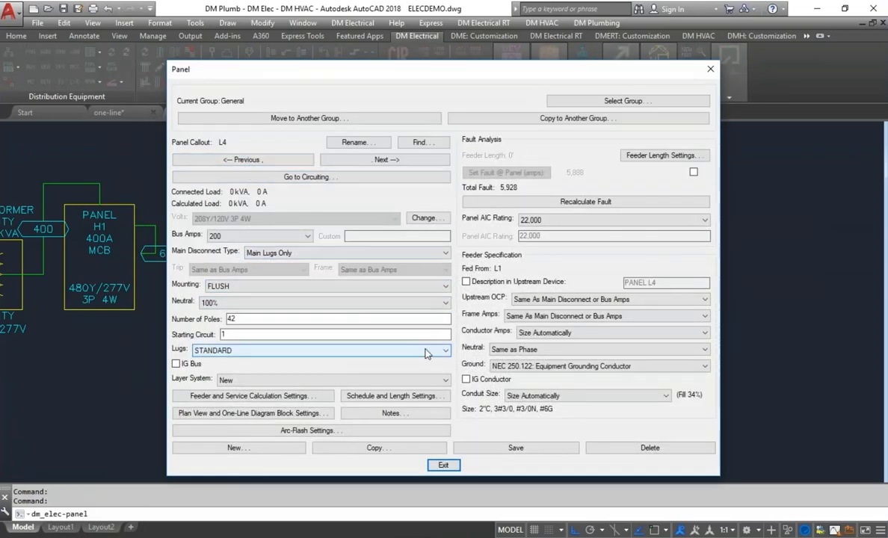
pyautogui.click(237, 381)
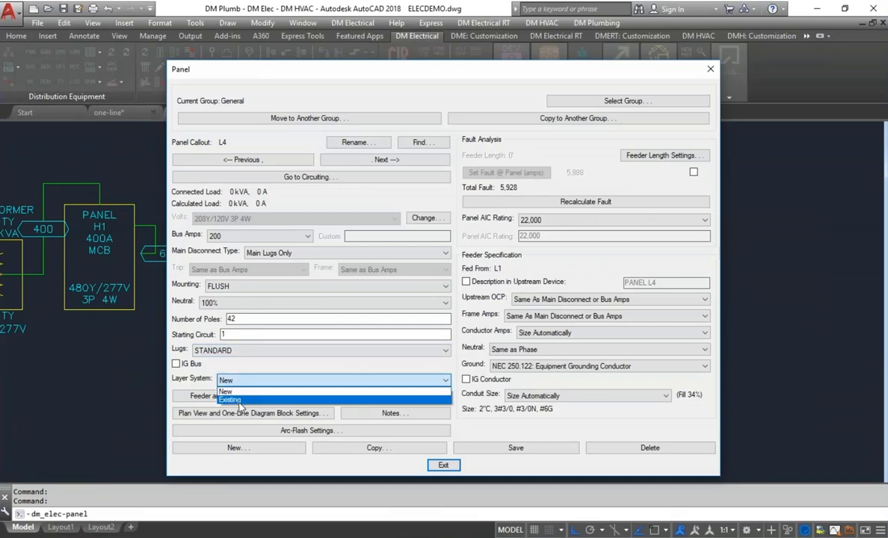
pyautogui.click(240, 402)
pyautogui.click(443, 465)
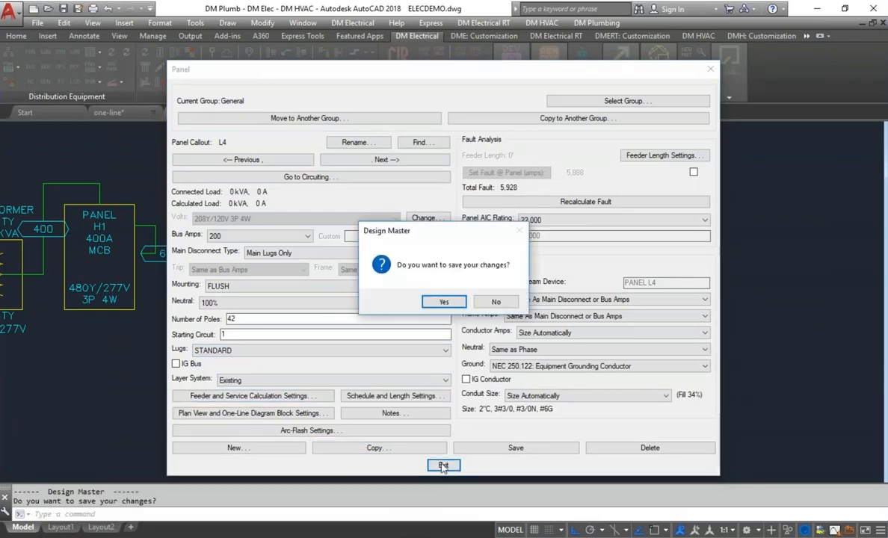
pyautogui.click(444, 301)
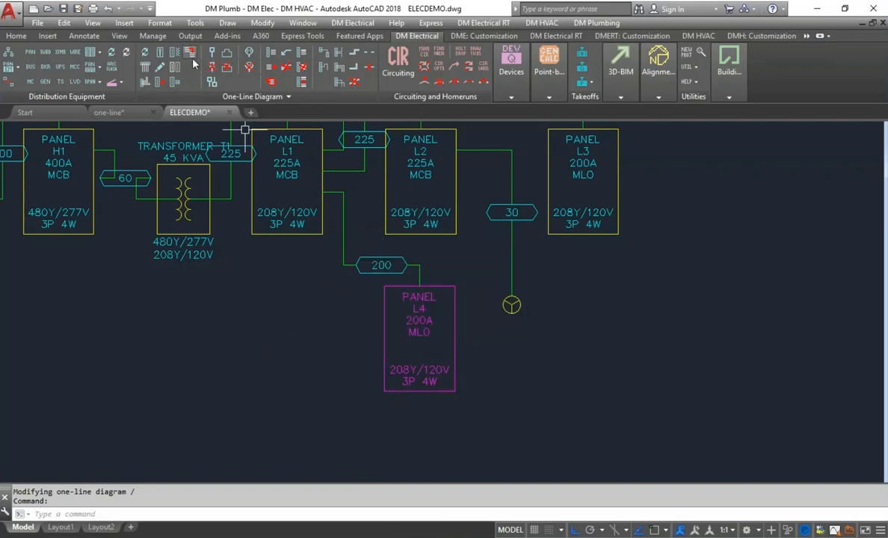
# Review panel L4's source connection and the connection layer system option in the distribution equipment connections
pyautogui.click(9, 82)
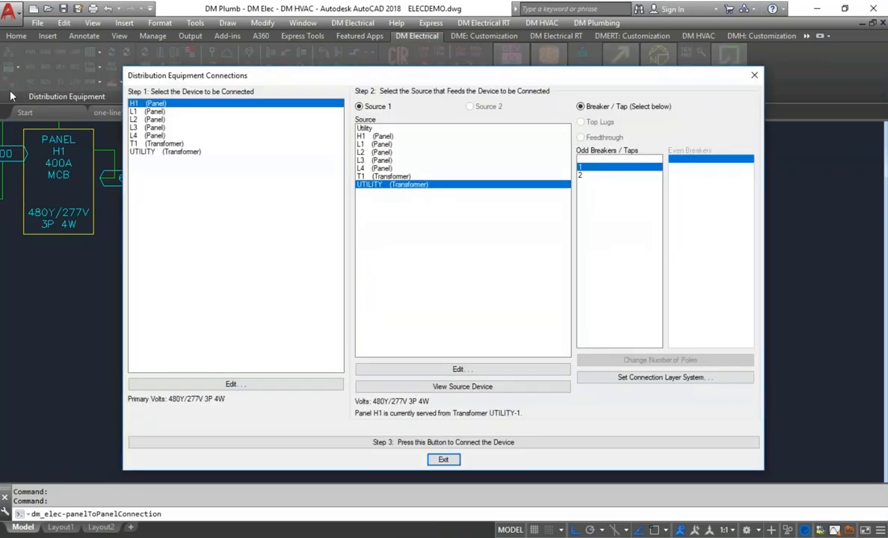
pyautogui.click(136, 136)
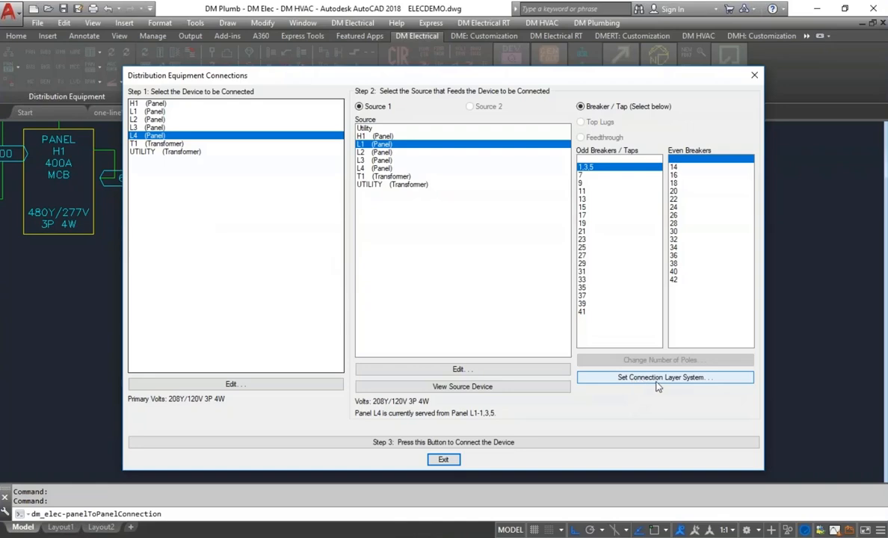
pyautogui.click(449, 459)
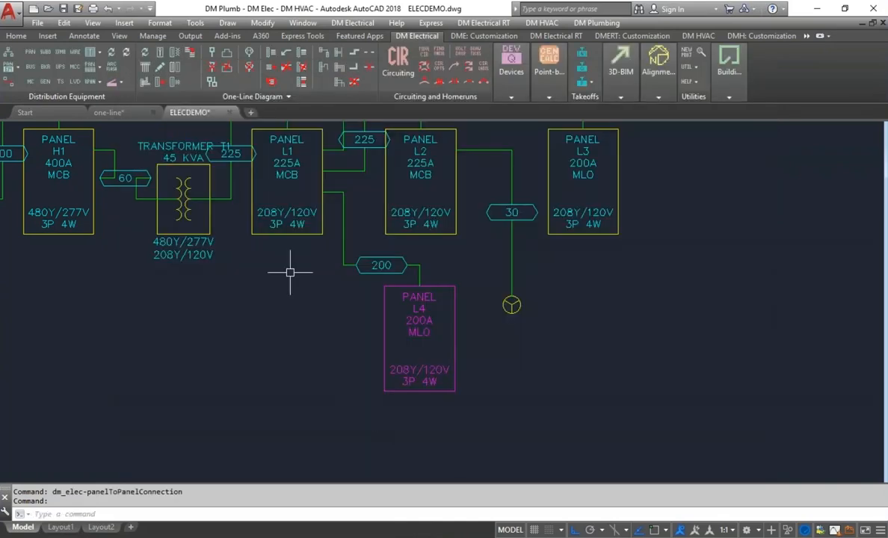
# Change the layer system of the feeder between panels L1 and L4 to Existing
pyautogui.click(177, 69)
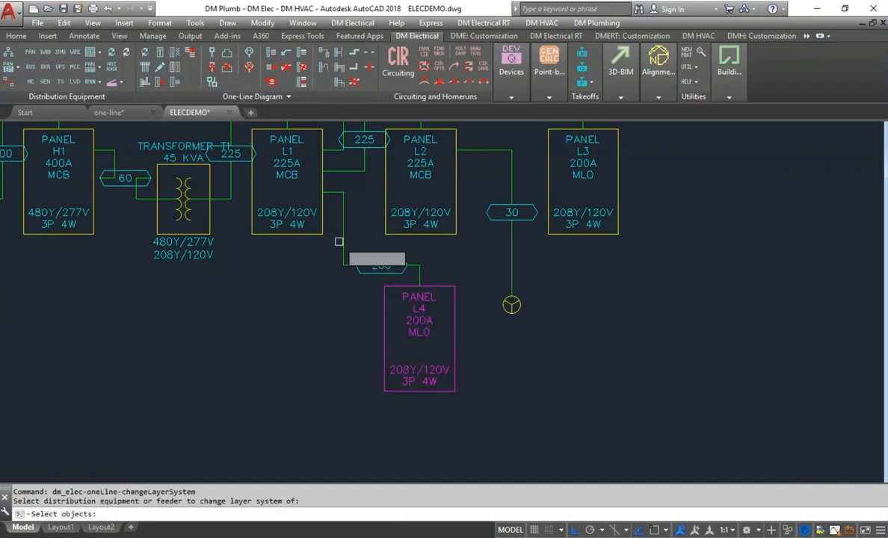
pyautogui.click(418, 278)
pyautogui.press('Return')
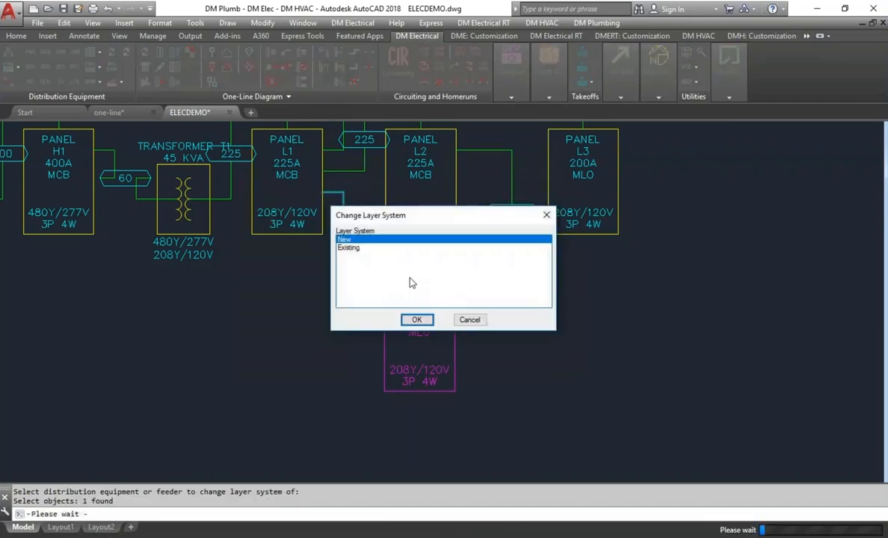
pyautogui.click(358, 247)
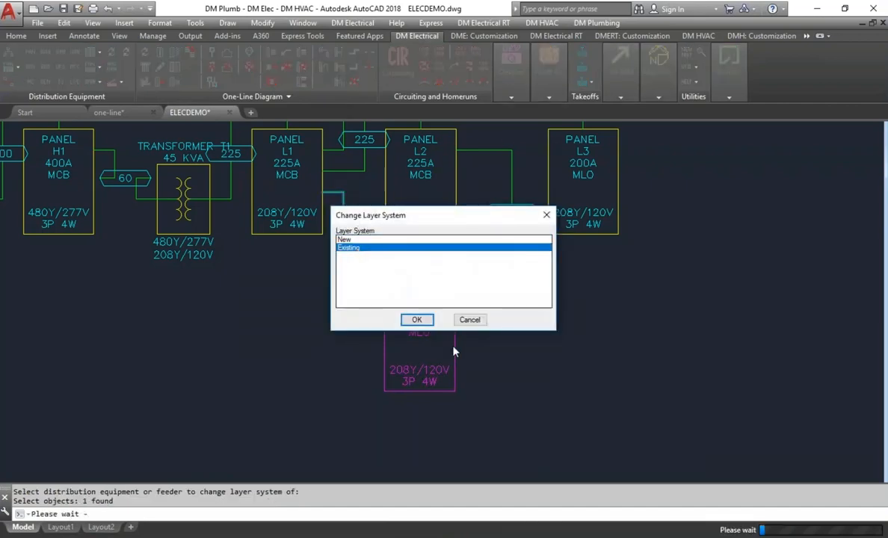
pyautogui.click(417, 320)
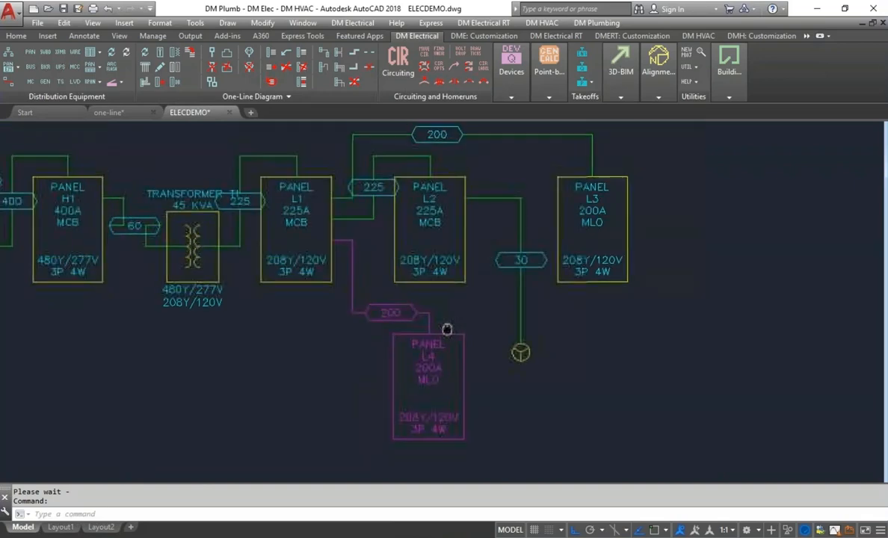
# Change the UTILITY transformer, panel H1 and the feeder between them to the Existing layer system
pyautogui.click(684, 383)
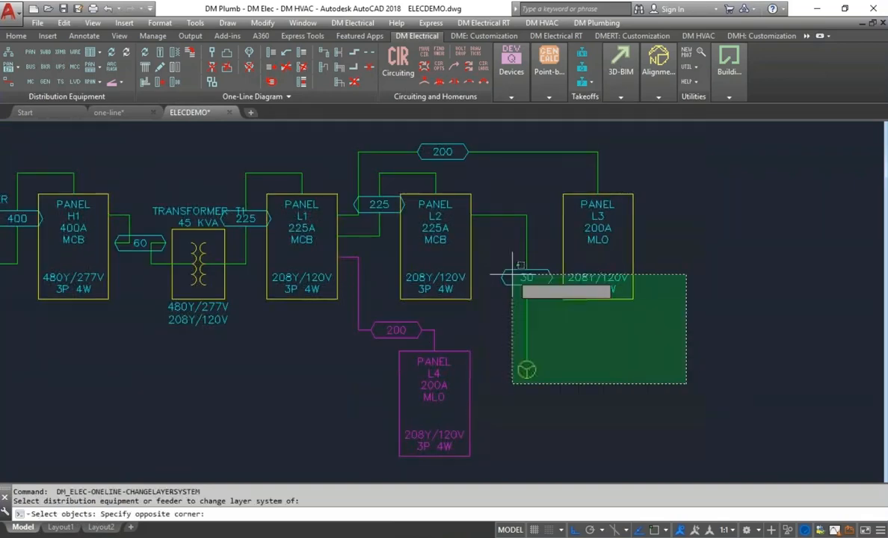
pyautogui.click(513, 276)
pyautogui.moveTo(150, 303); pyautogui.dragTo(501, 343, button='middle')
pyautogui.click(469, 359)
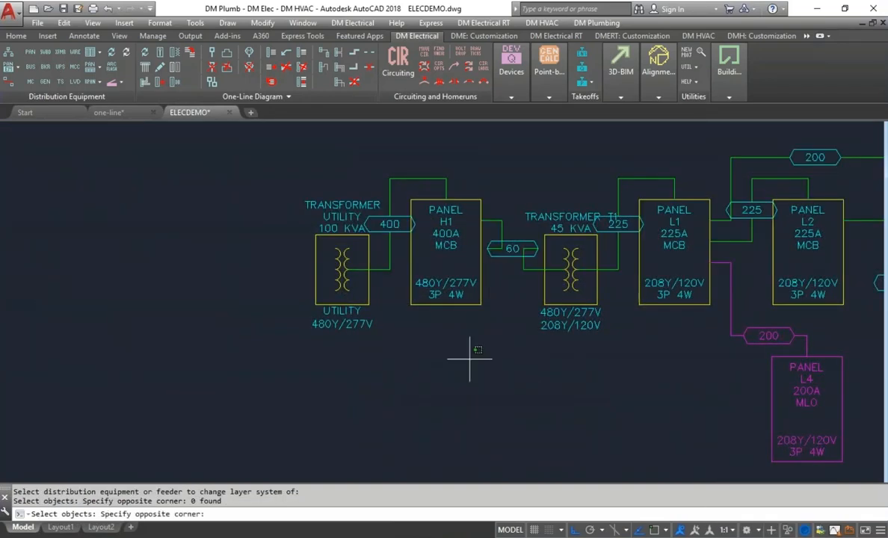
pyautogui.click(323, 150)
pyautogui.press('Return')
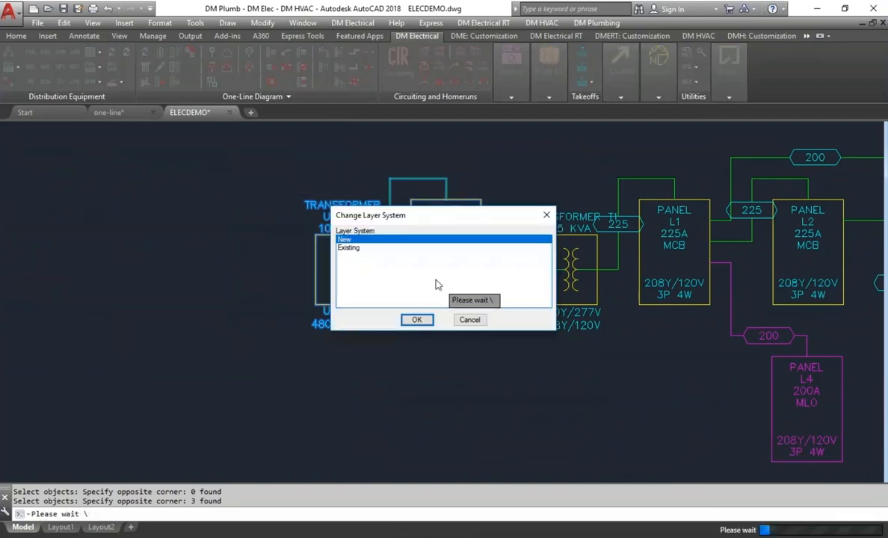
pyautogui.click(352, 248)
pyautogui.click(415, 319)
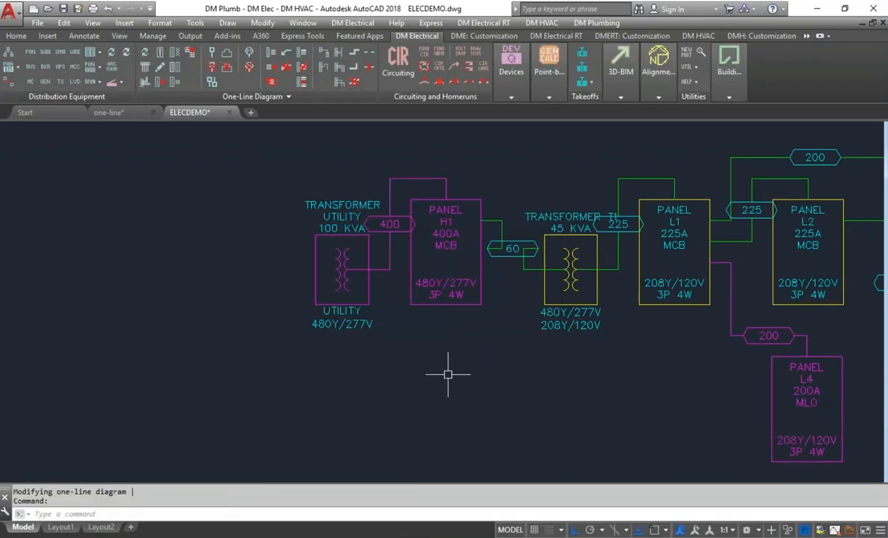
# Update the one-line diagram to refresh its equipment and labels
pyautogui.moveTo(363, 384); pyautogui.dragTo(403, 388, button='middle')
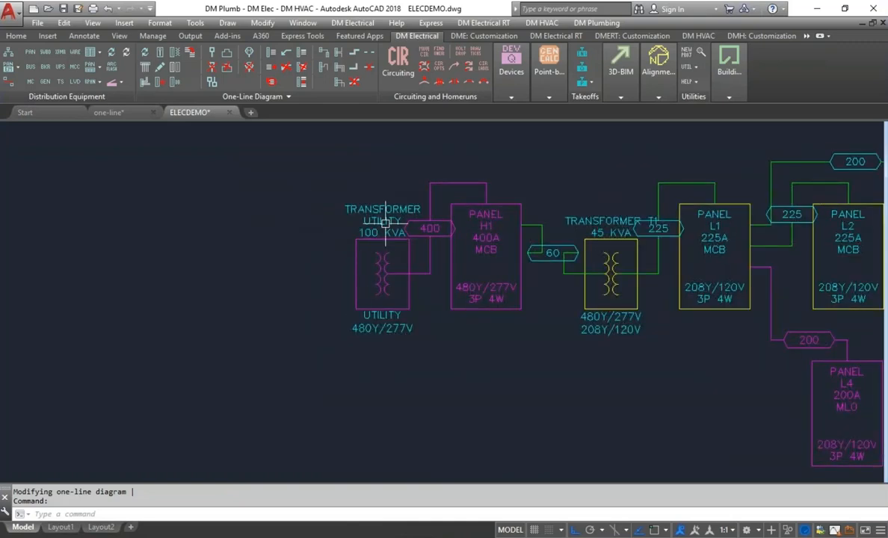
pyautogui.click(146, 53)
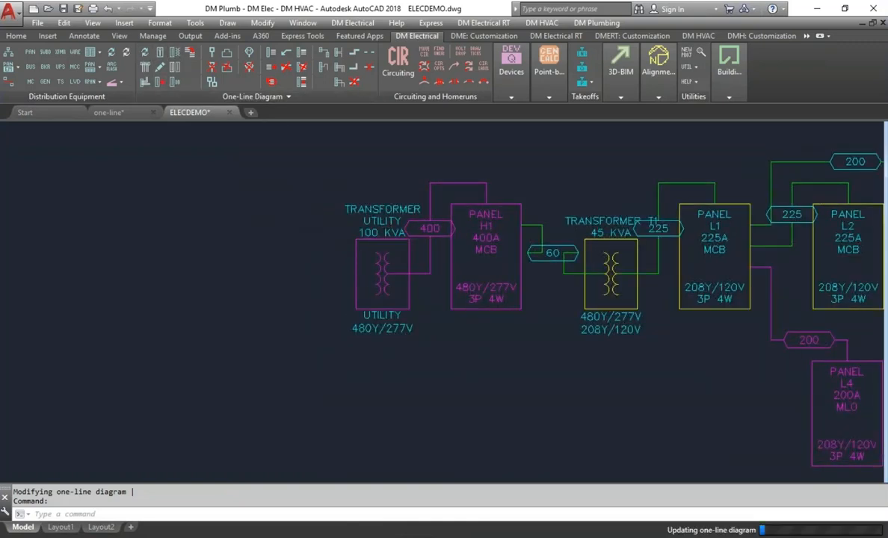